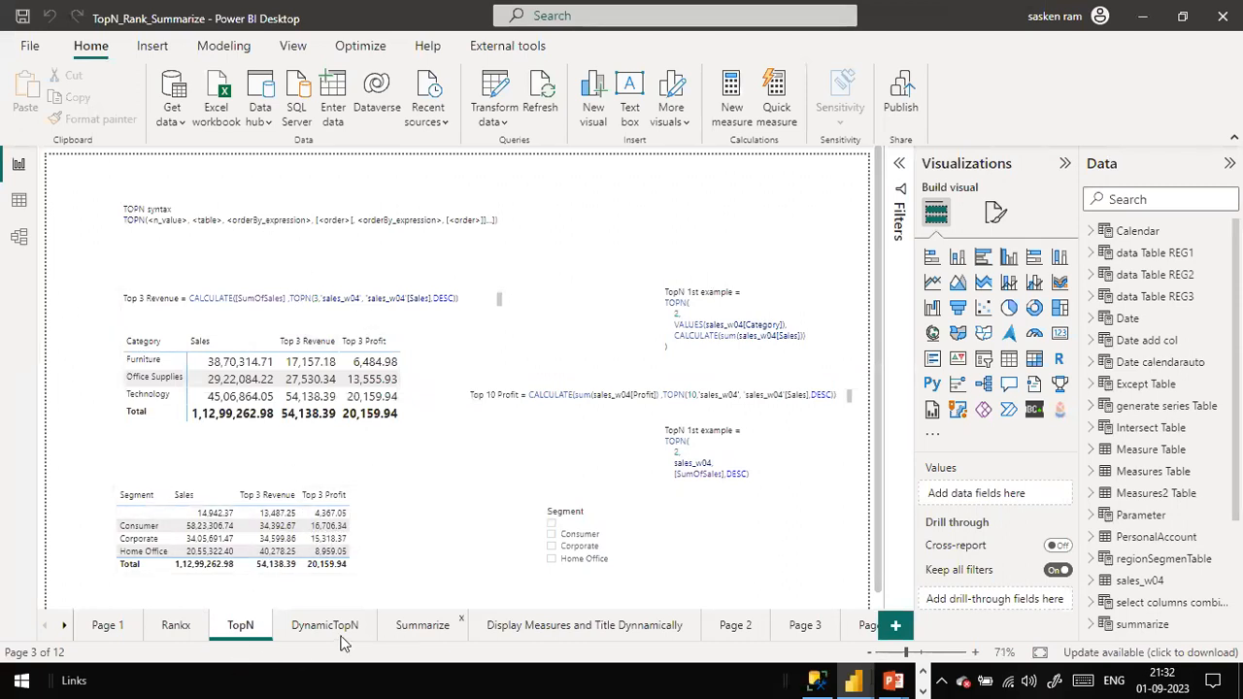
Open the Rankx page and sort the customer table by Sales in descending order
click(175, 627)
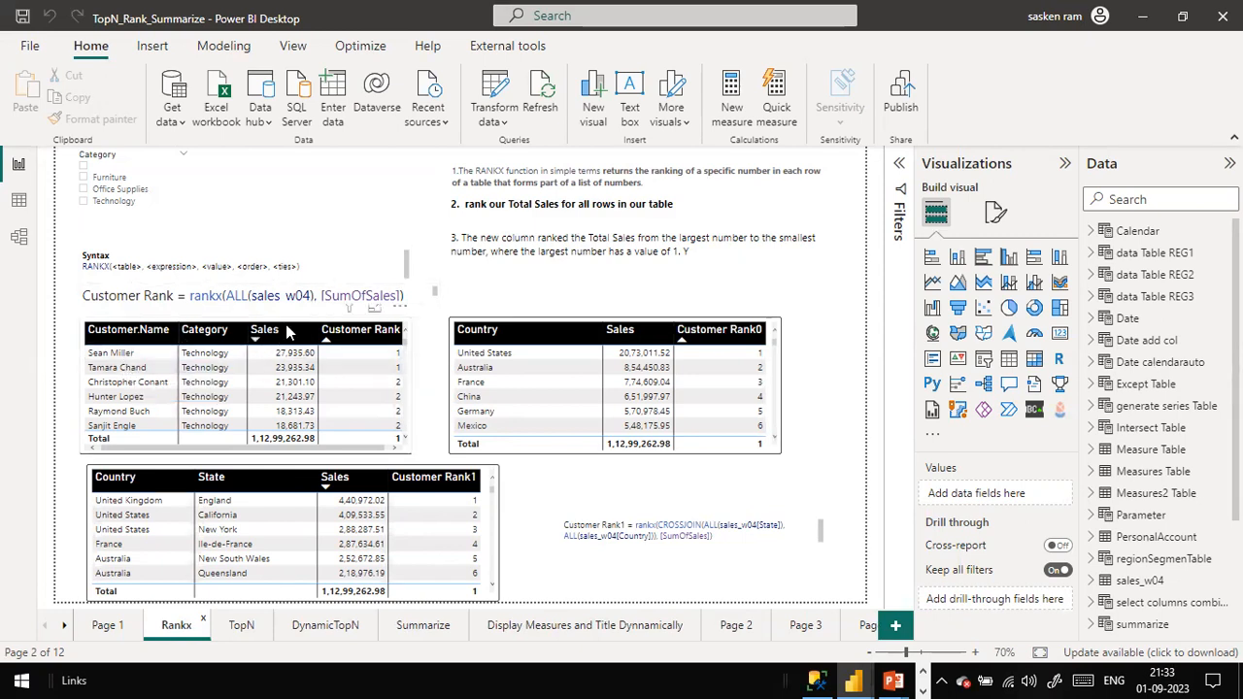
click(237, 315)
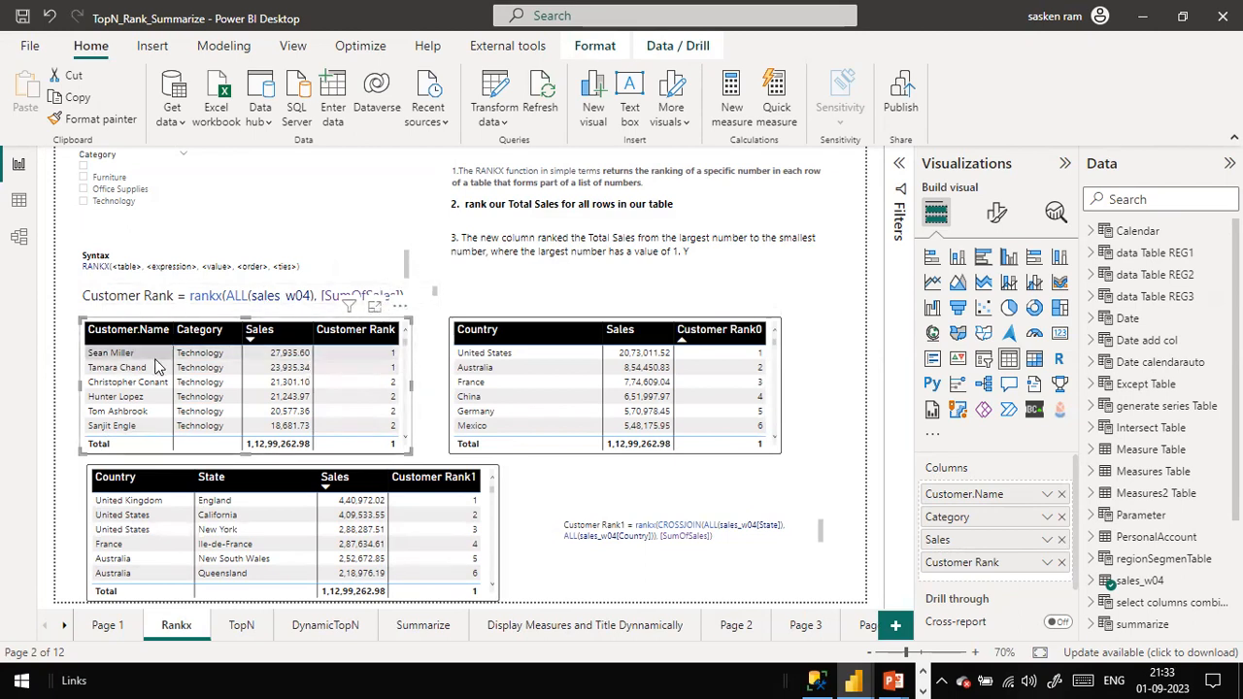
mouse_move(291, 356)
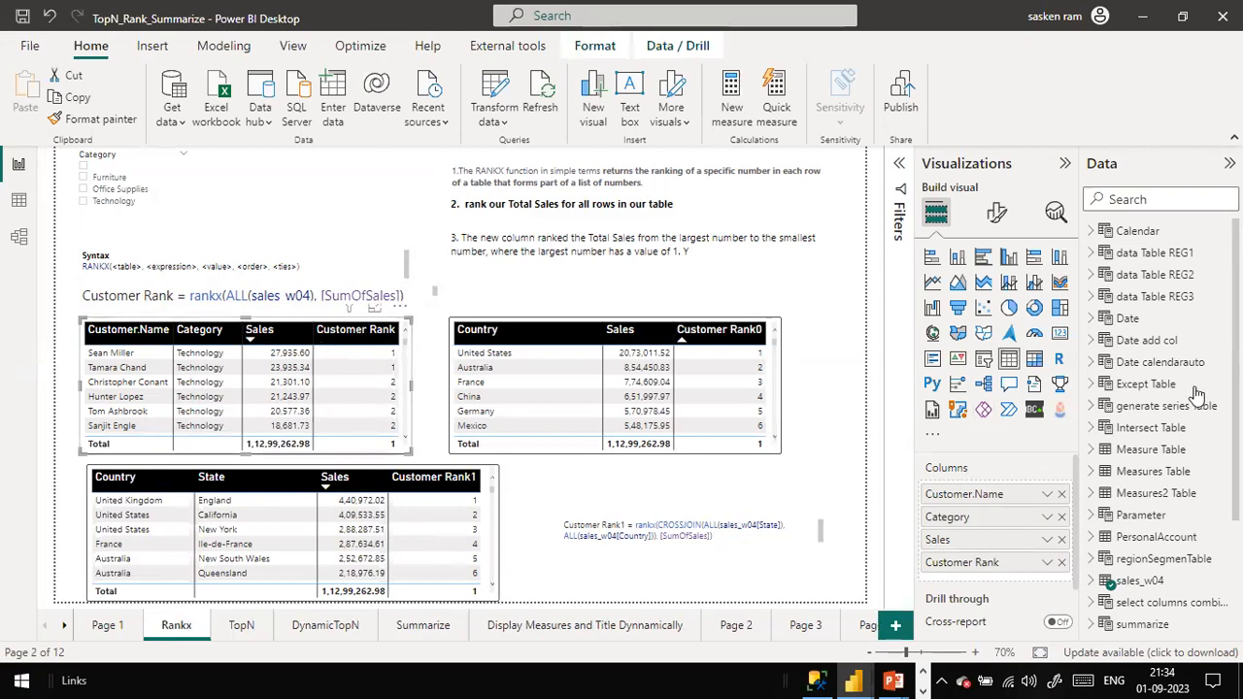
Remove the DENSE ties argument from the Customer Rank measure in sales_w04, keeping the descending order argument
scroll(1136, 534, down, 3)
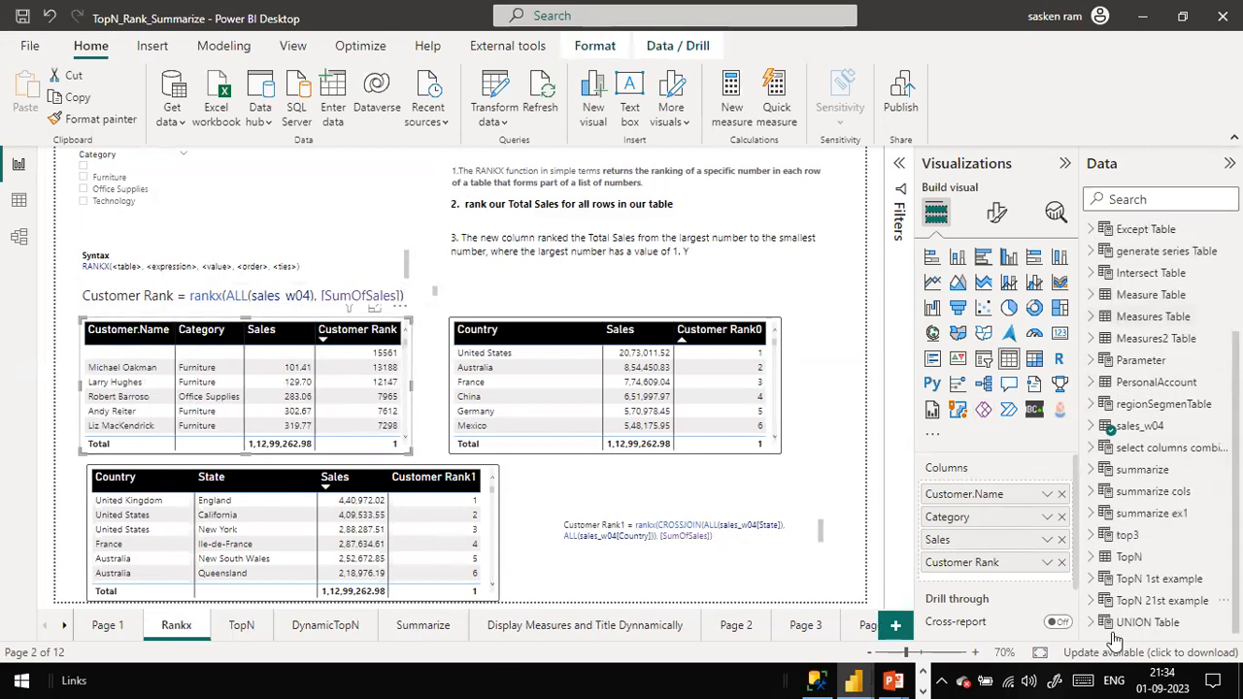
click(1092, 427)
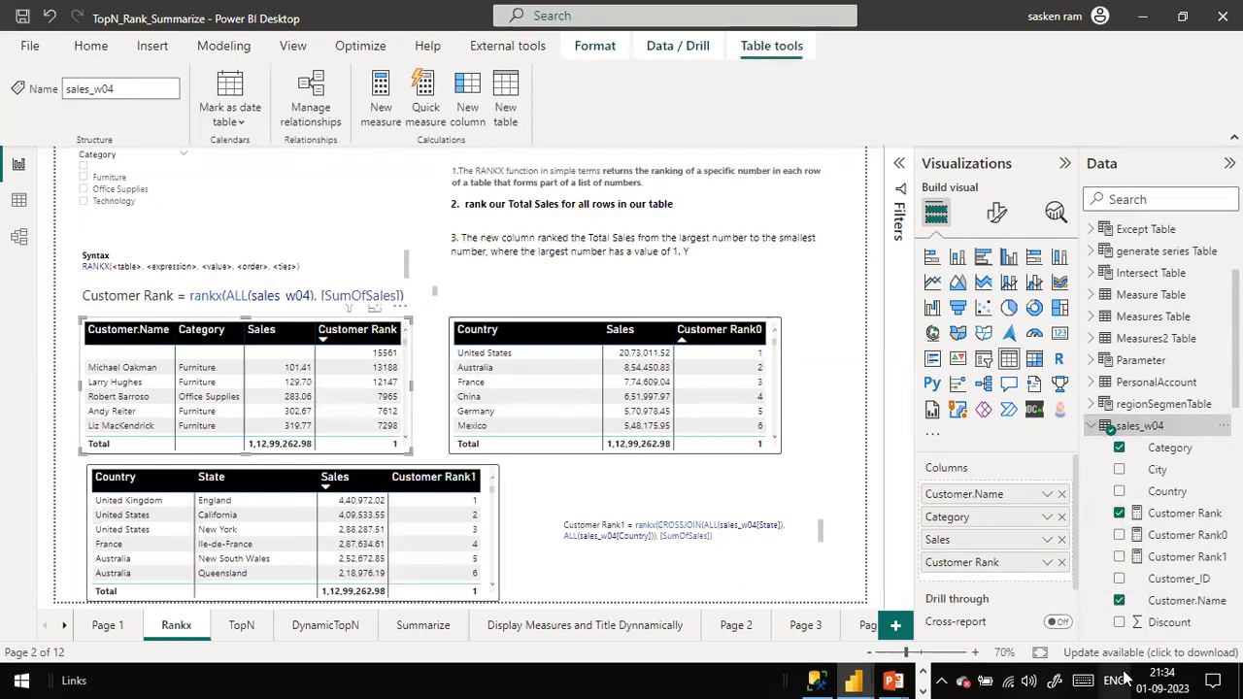
click(1166, 515)
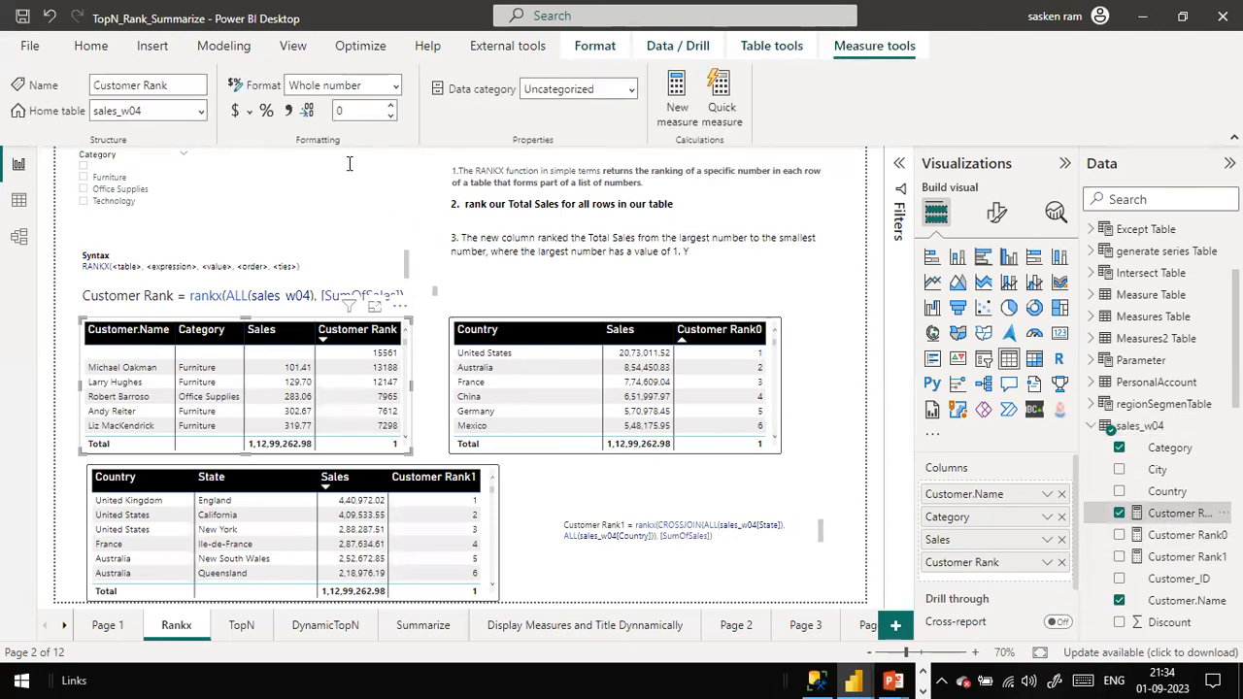
click(475, 160)
double_click(498, 160)
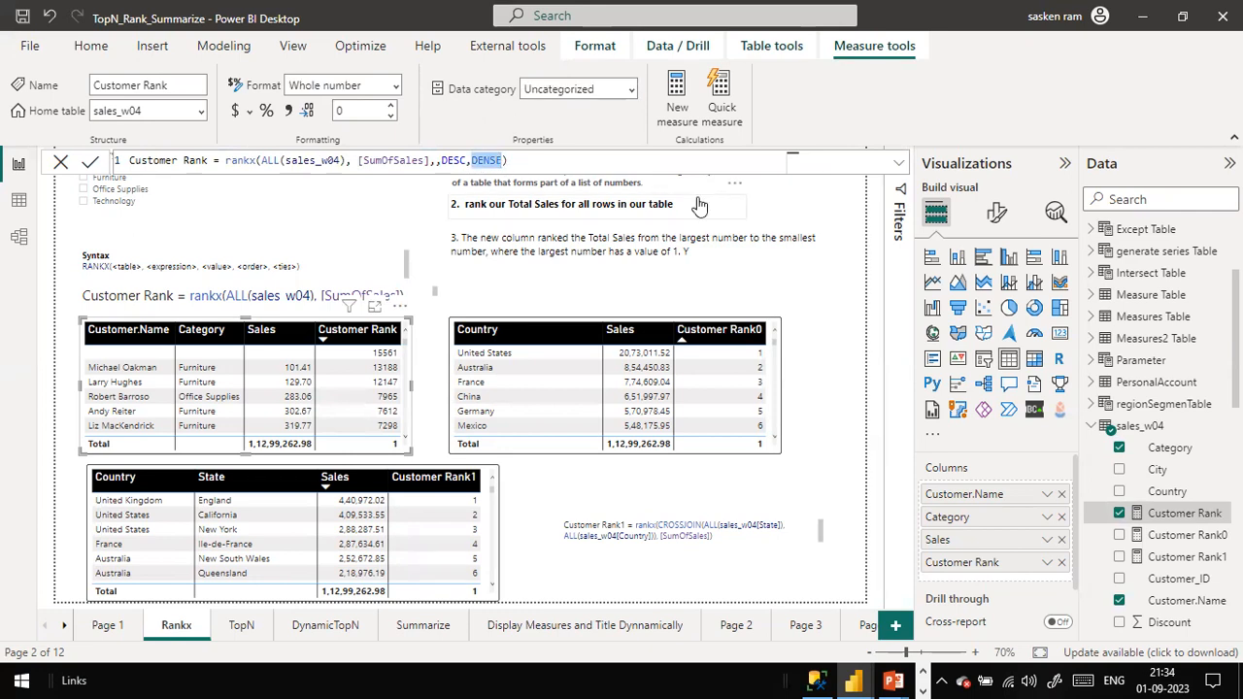
key(BackSpace)
key(BackSpace)
key(BackSpace)
text(c)
key(Right)
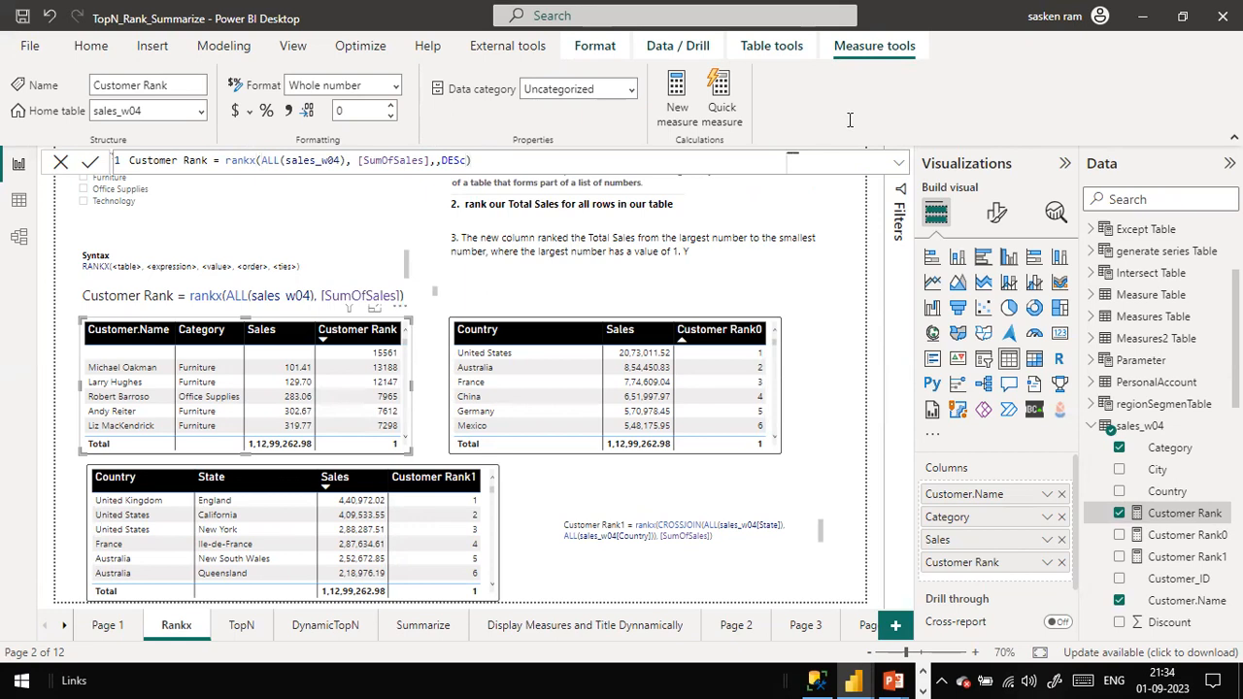
key(Return)
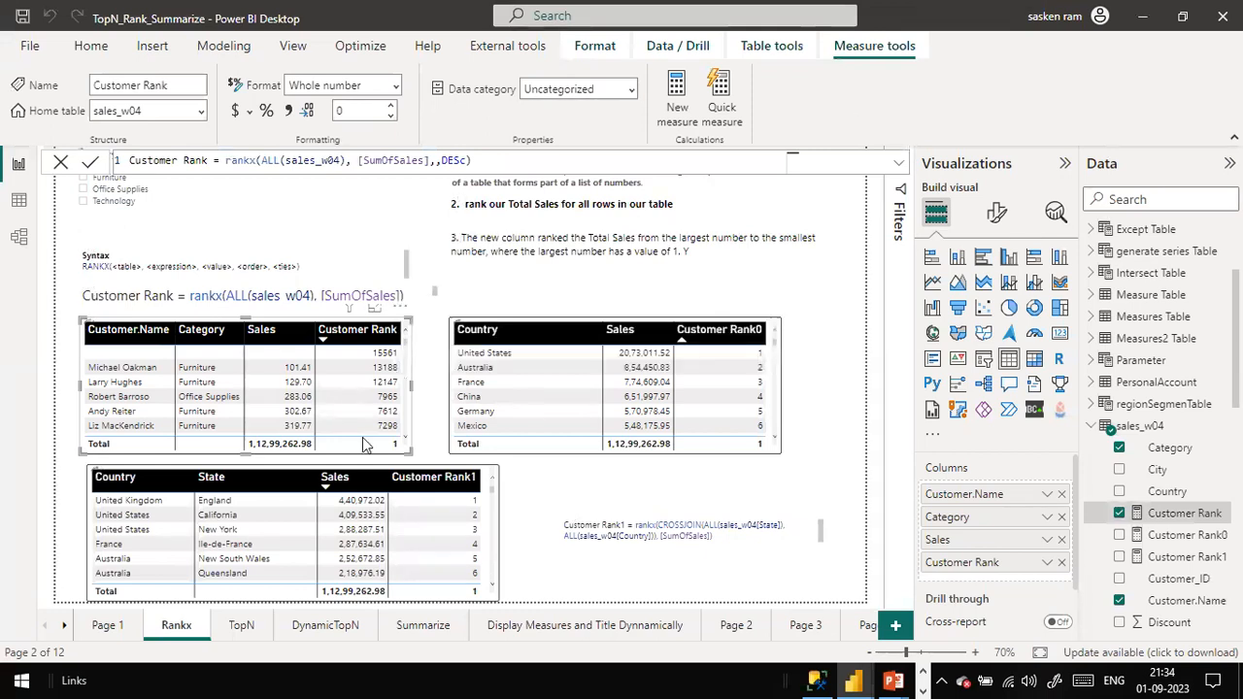
Sort the customer table by Customer Rank in ascending order and review how customers are ranked
click(324, 335)
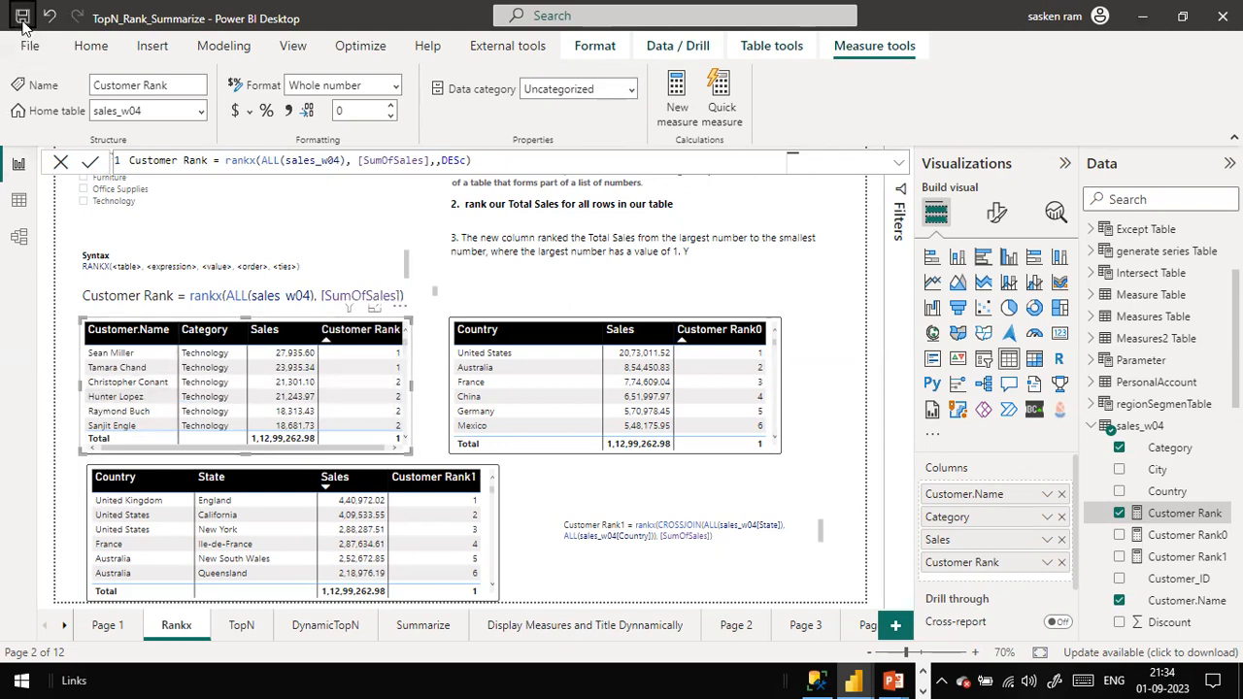
click(84, 52)
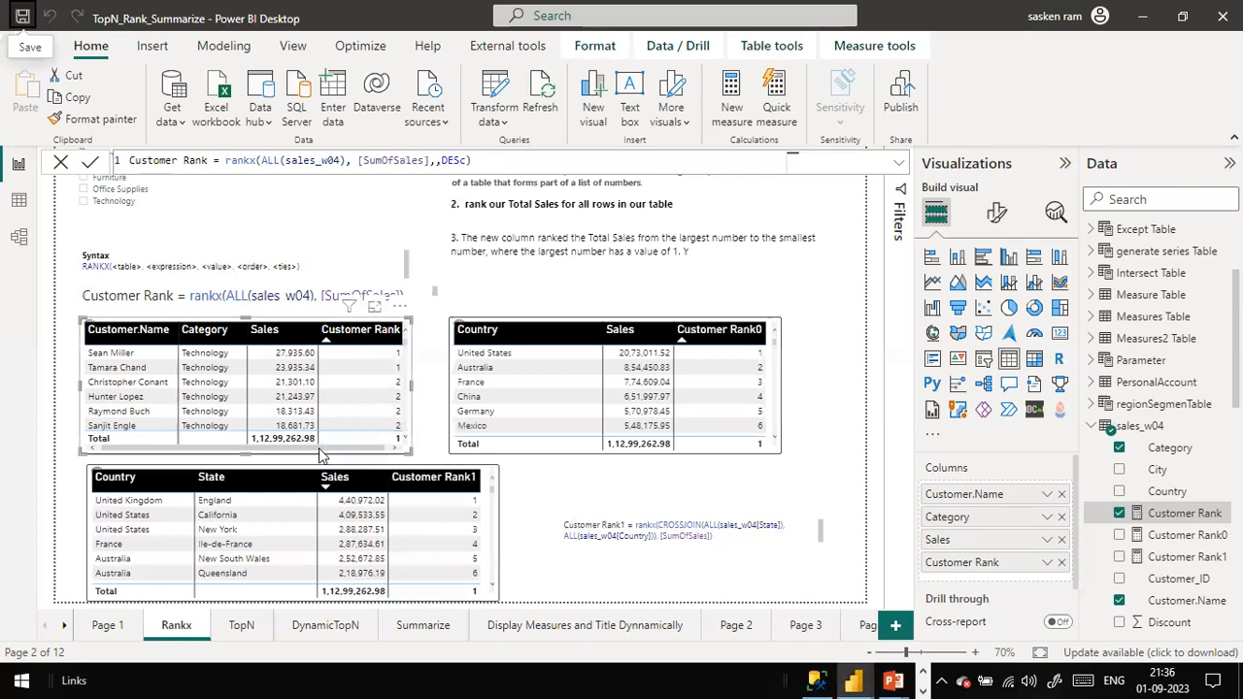
scroll(322, 449, down, 1)
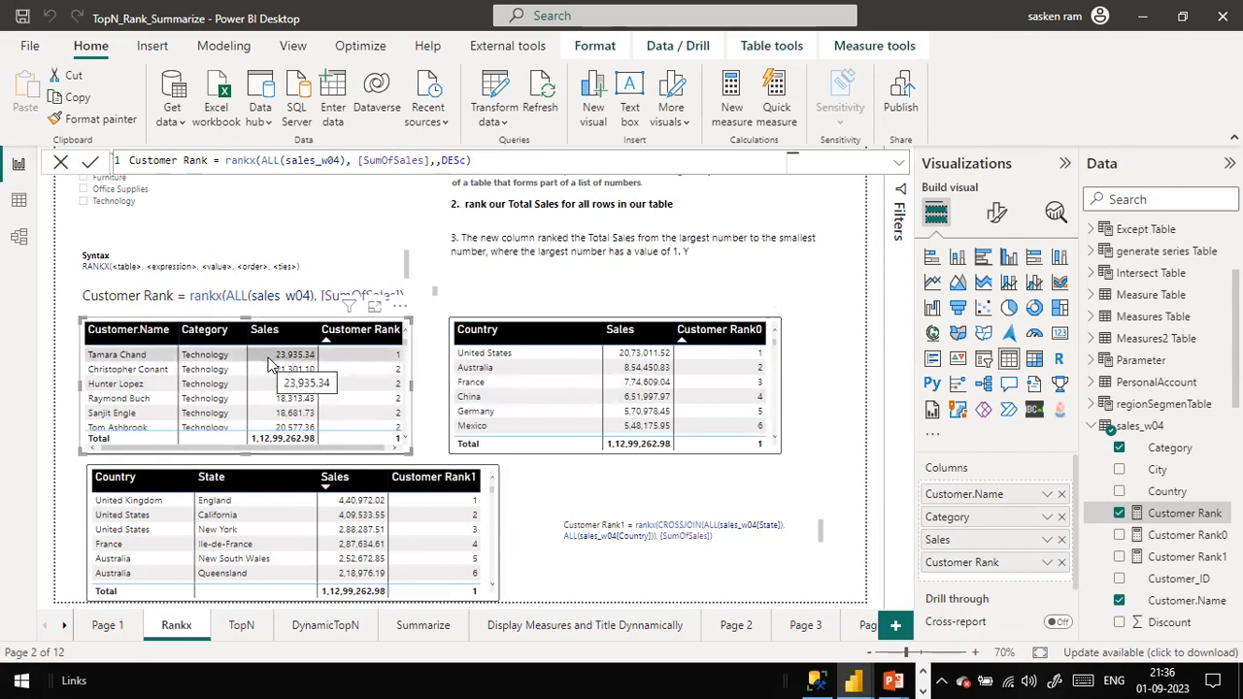
scroll(387, 361, up, 1)
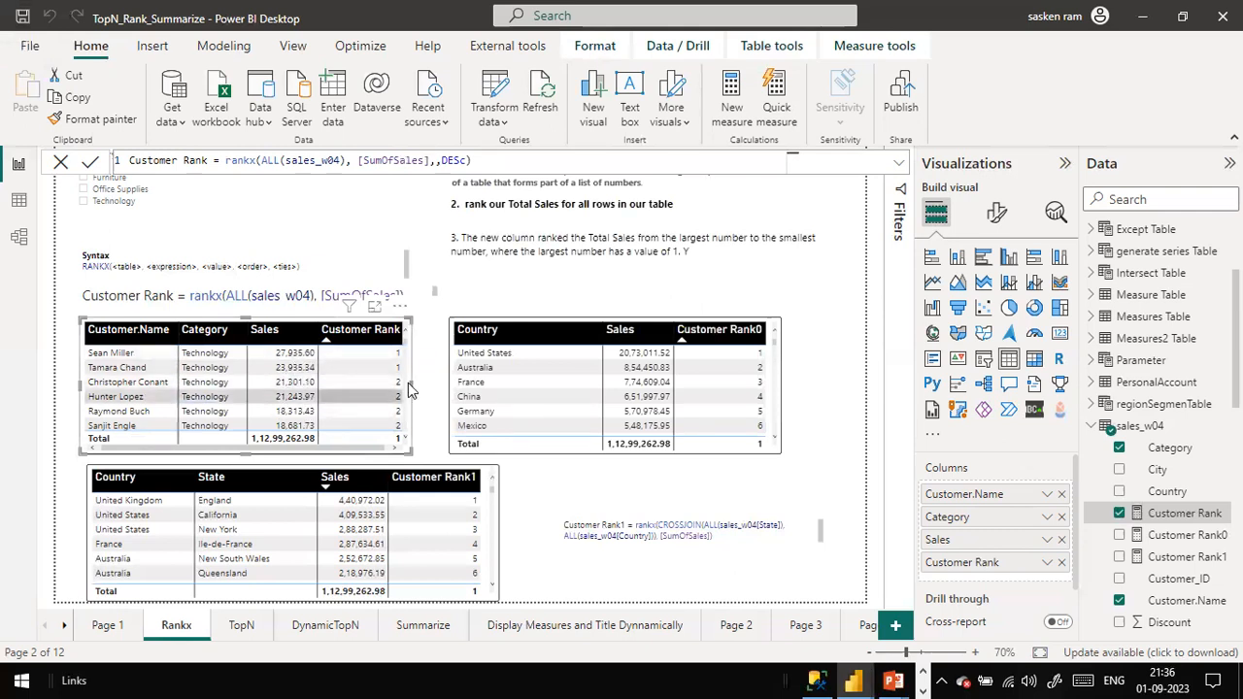
scroll(398, 427, down, 3)
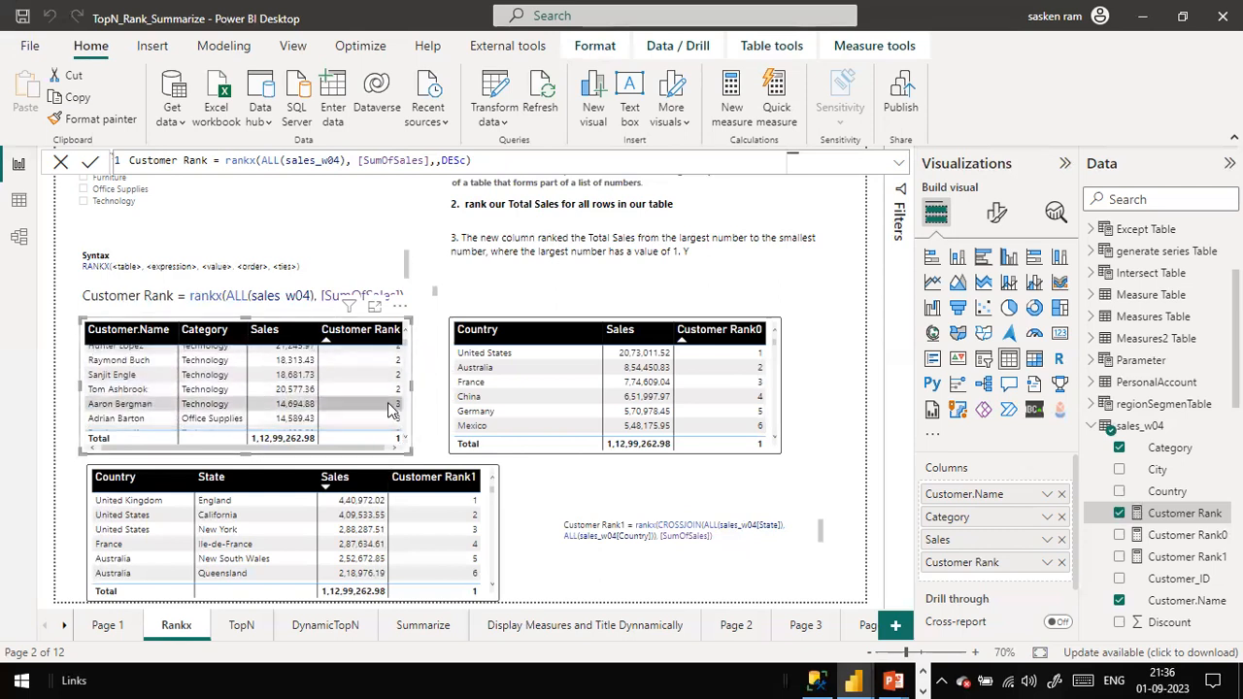
scroll(391, 403, down, 3)
scroll(390, 394, up, 8)
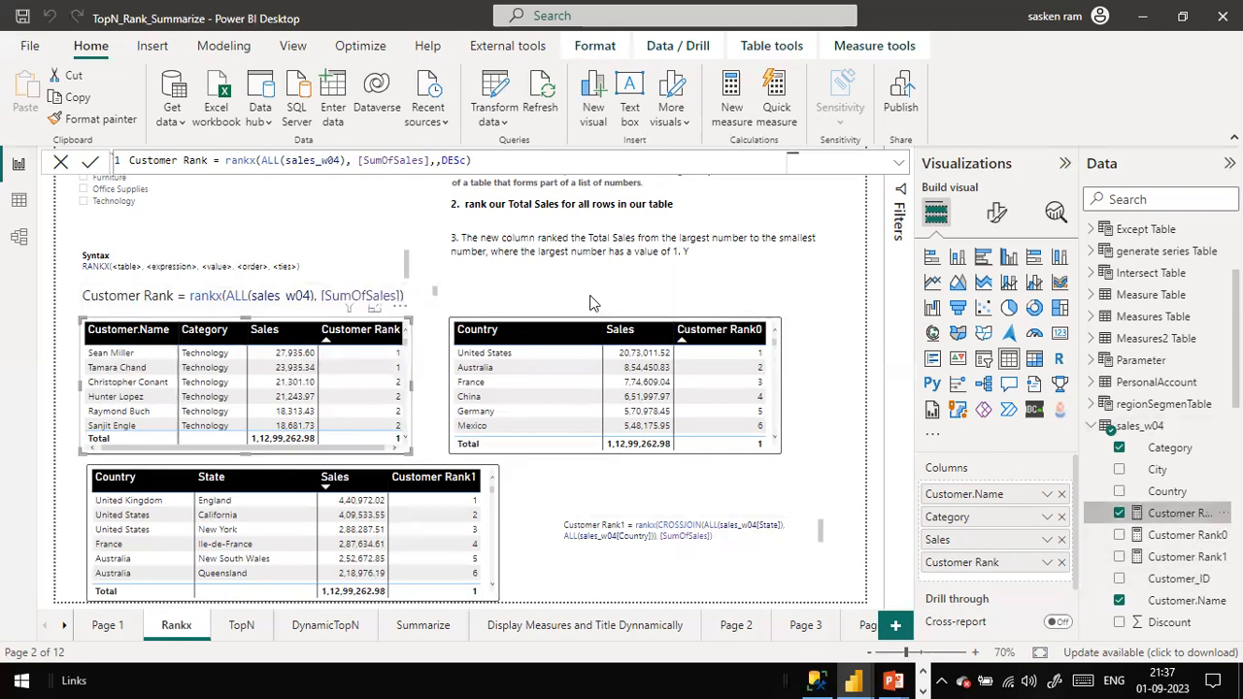
Add Skip as the ties argument of the Customer Rank measure and examine the ranks in the customer table
text())
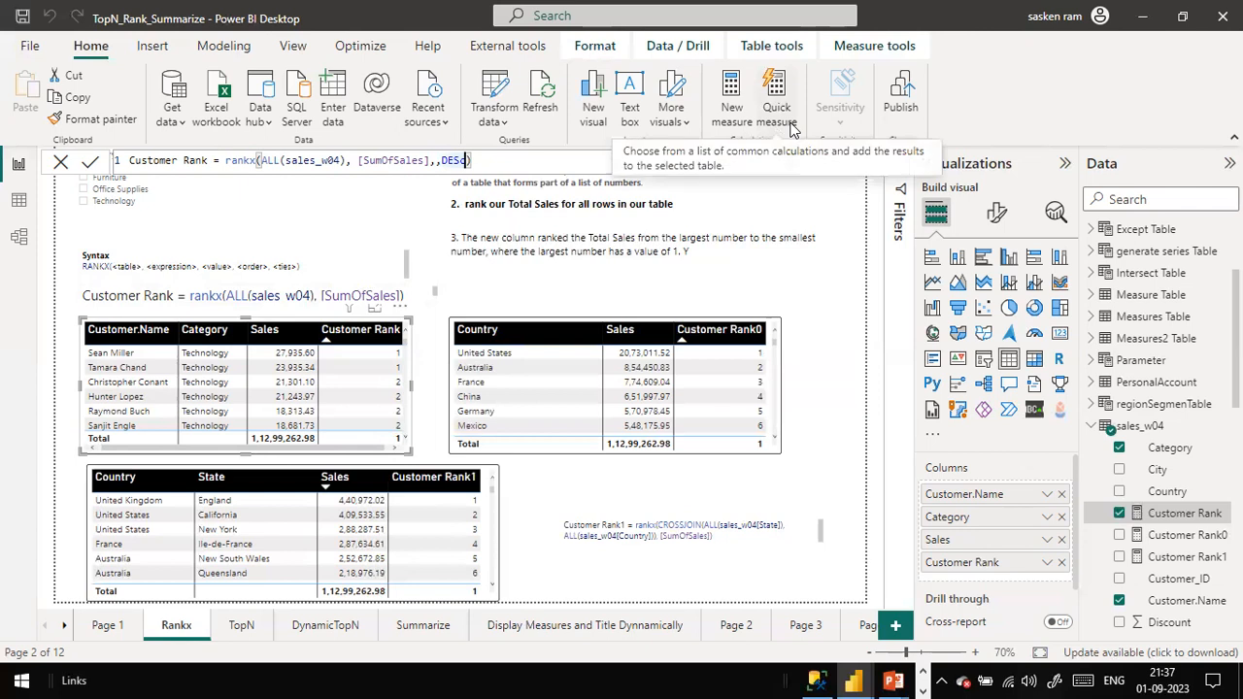
text(,)
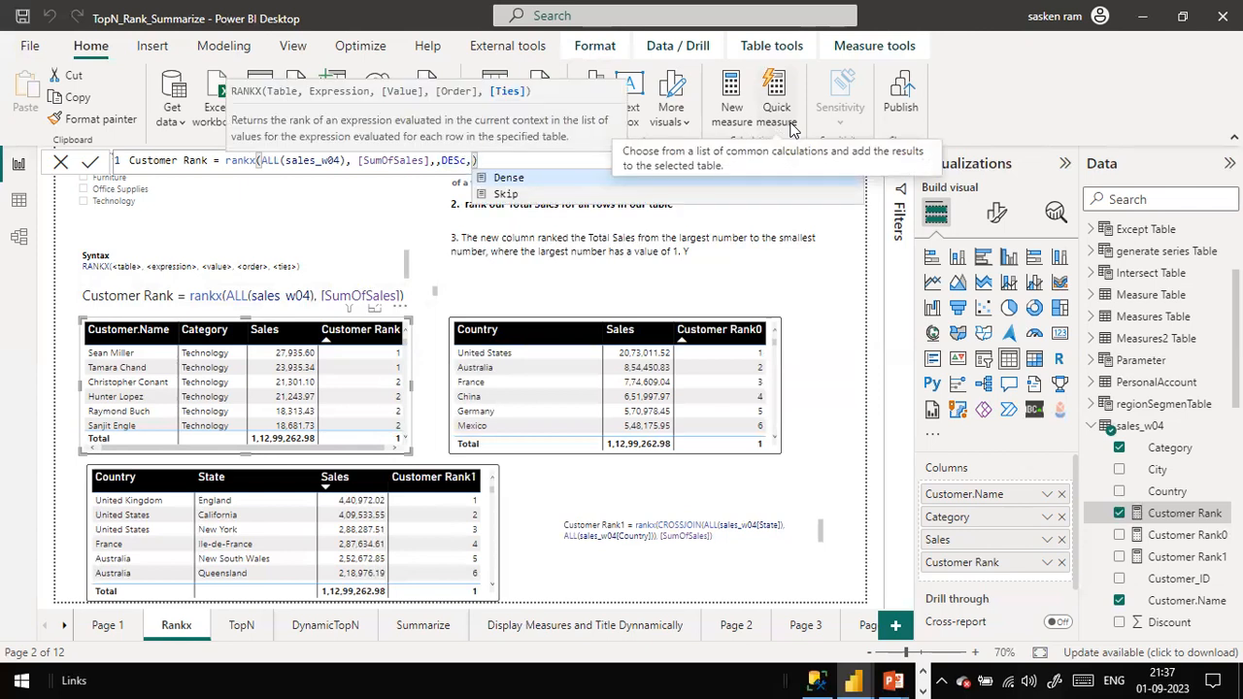
key(Down)
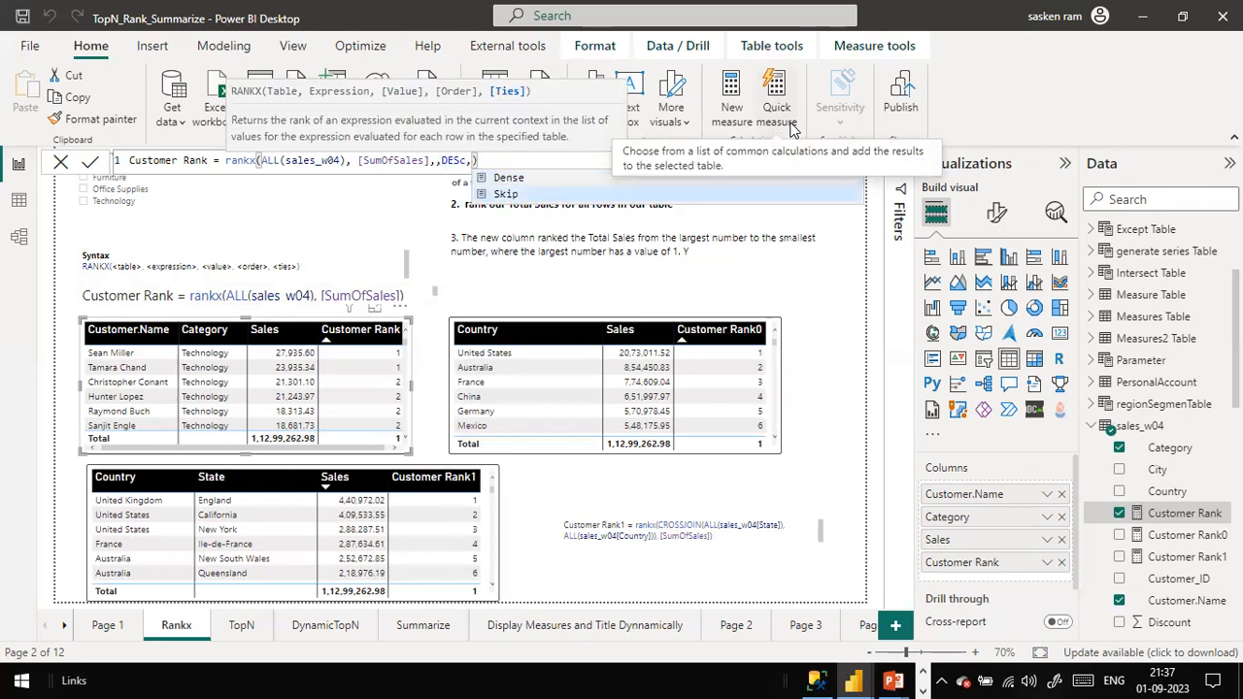
key(Tab)
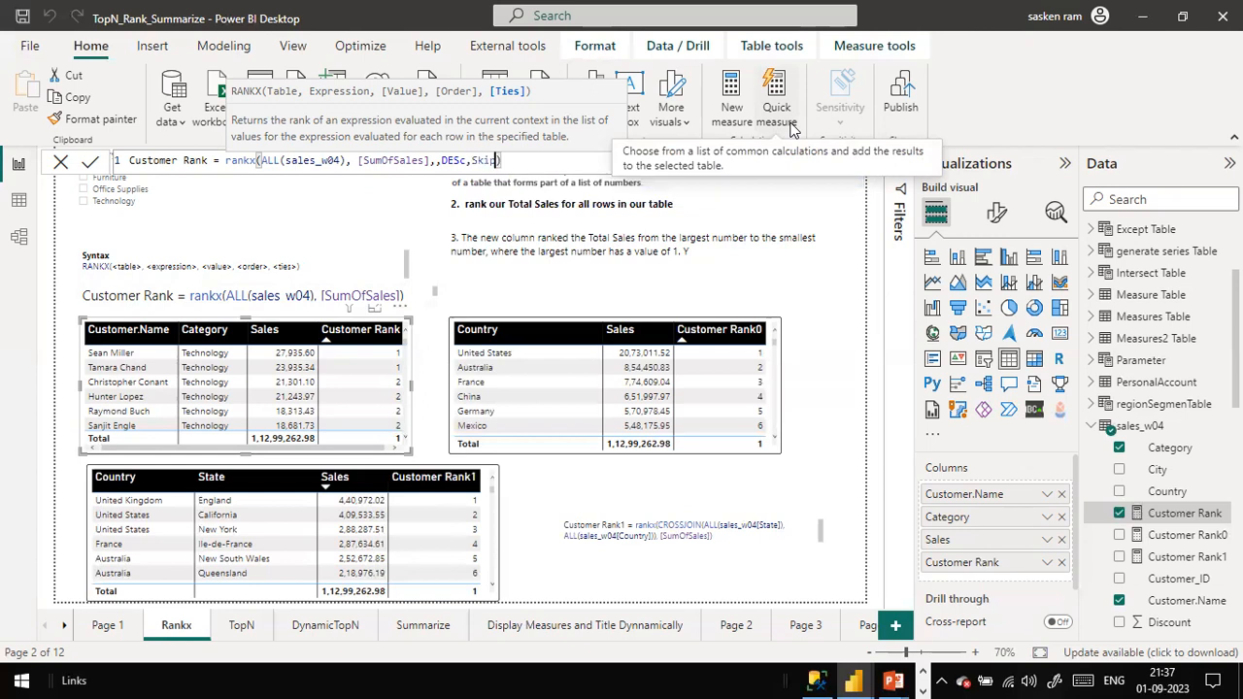
key(Right)
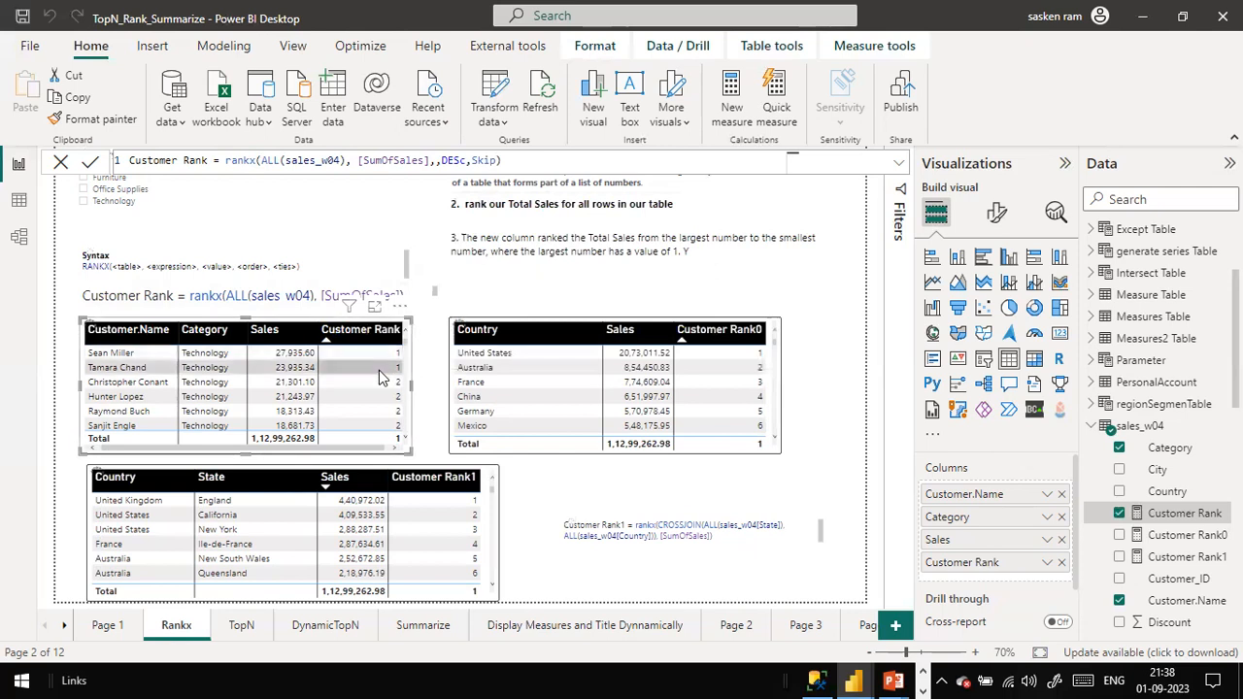
scroll(369, 408, down, 1)
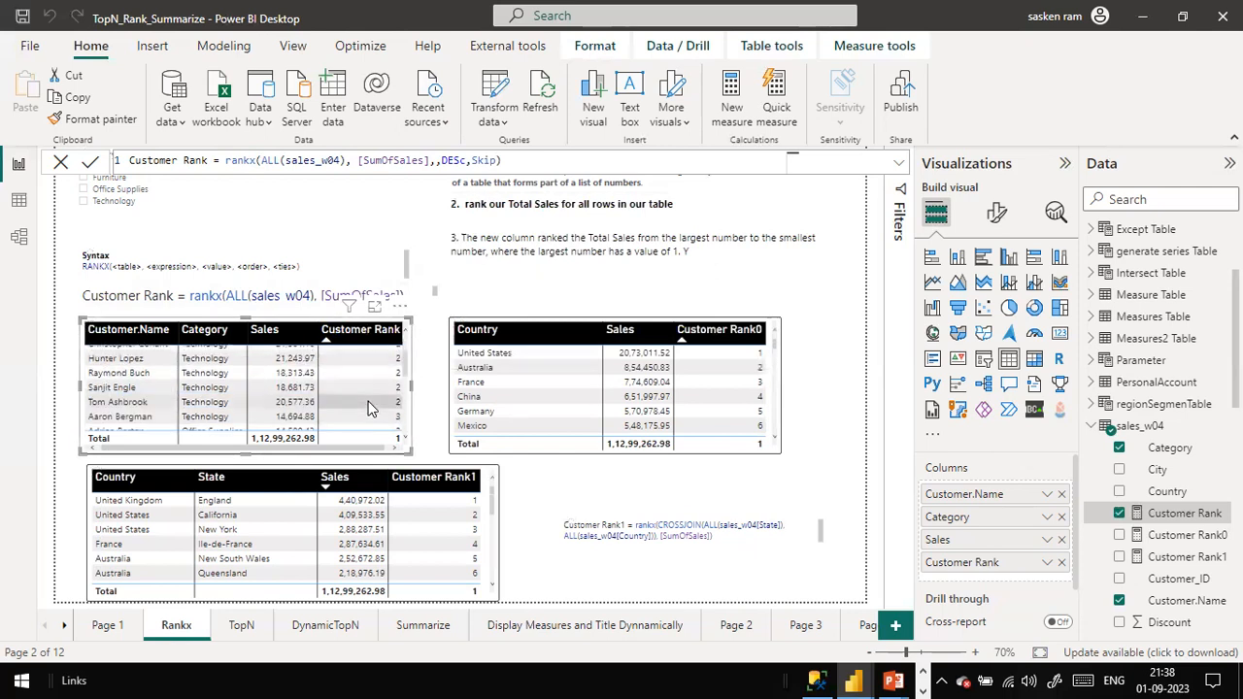
scroll(369, 408, down, 1)
scroll(369, 408, down, 1)
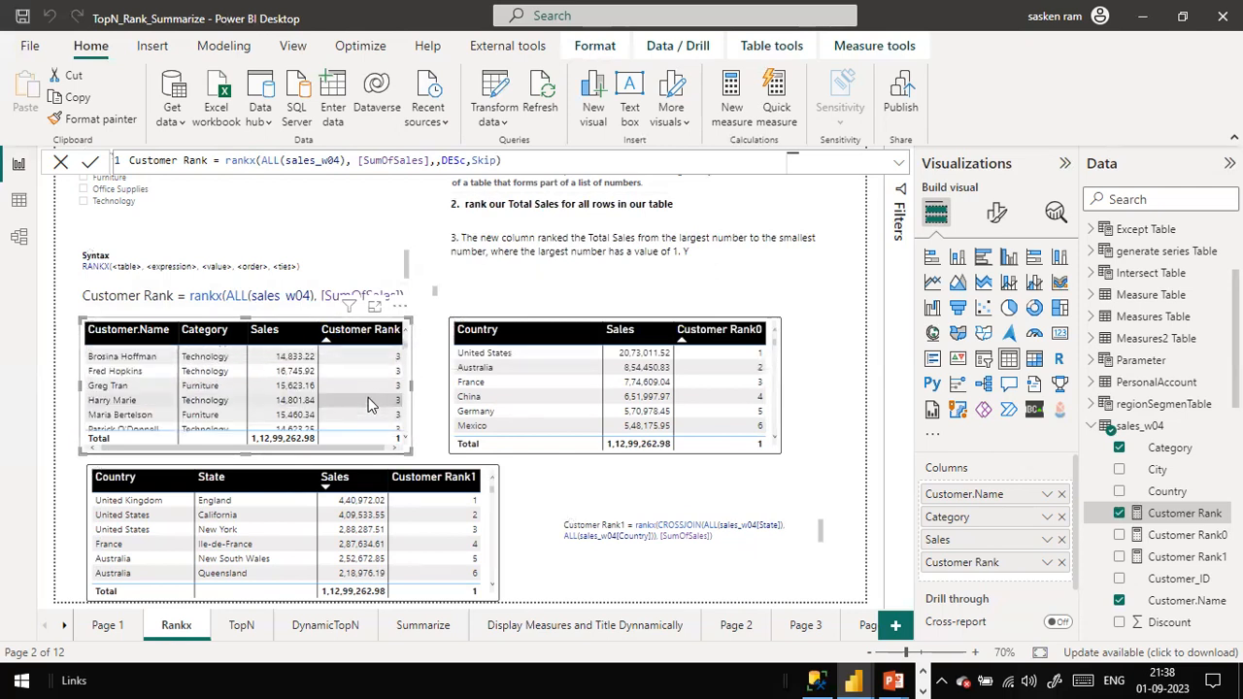
scroll(387, 360, up, 3)
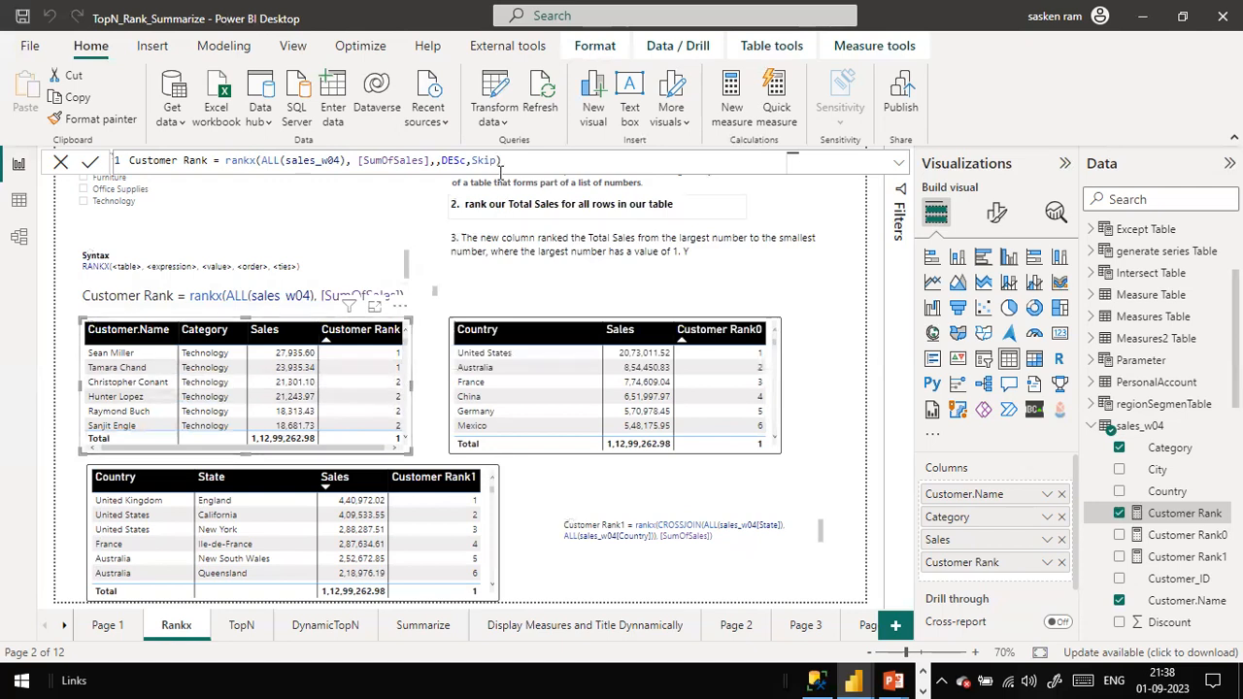
Strip the order and ties arguments from the Customer Rank measure, leaving rankx(ALL(sales_w04), [SumOfSales])
click(435, 163)
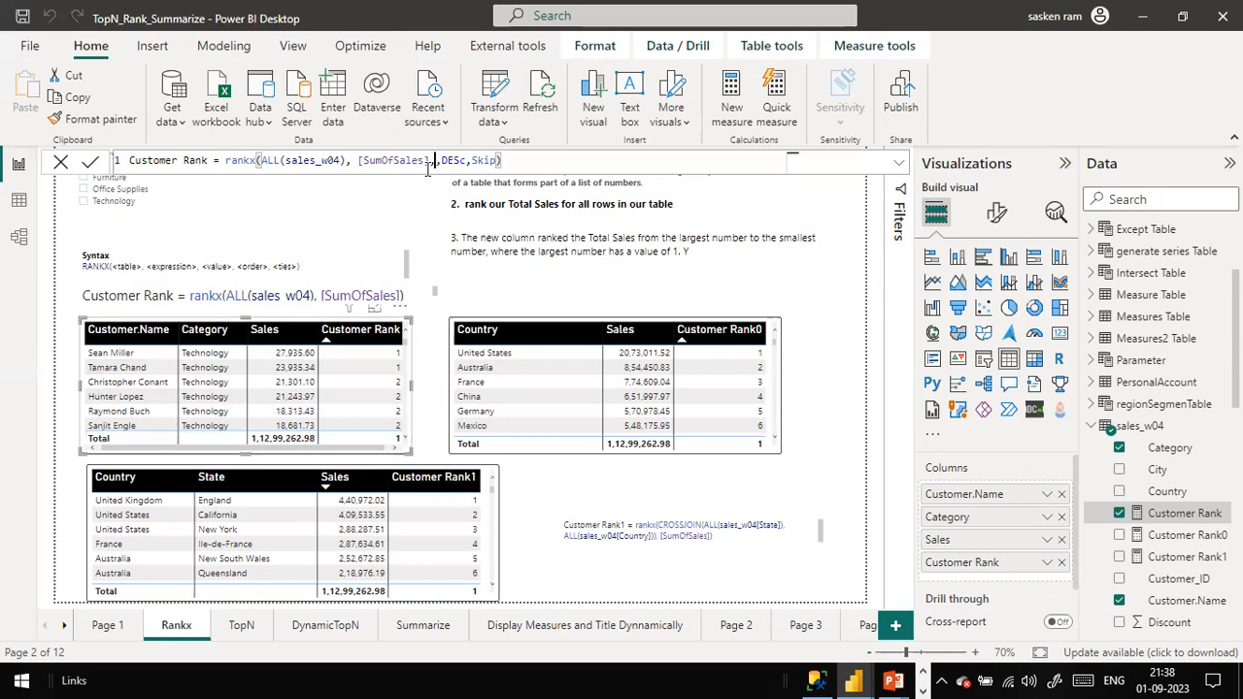
drag(501, 162, 478, 162)
key(BackSpace)
key(BackSpace)
key(BackSpace)
key(BackSpace)
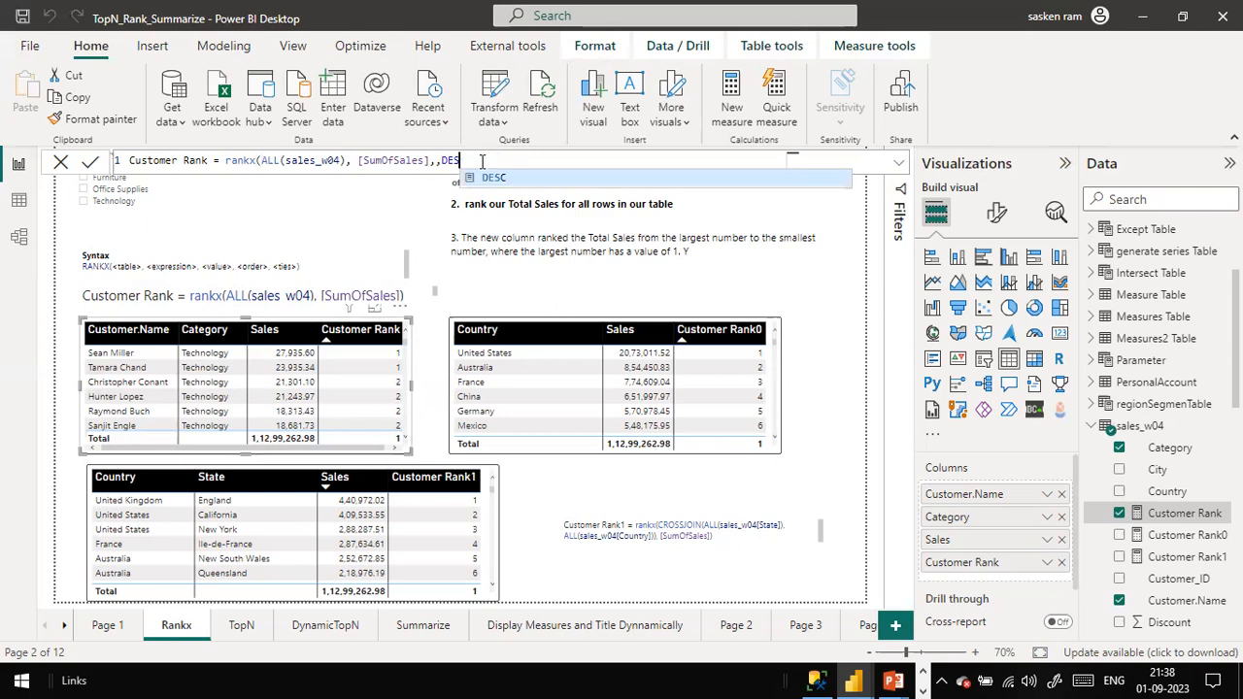
key(BackSpace)
key(BackSpace)
key(BackSpace)
key(BackSpace)
key(BackSpace)
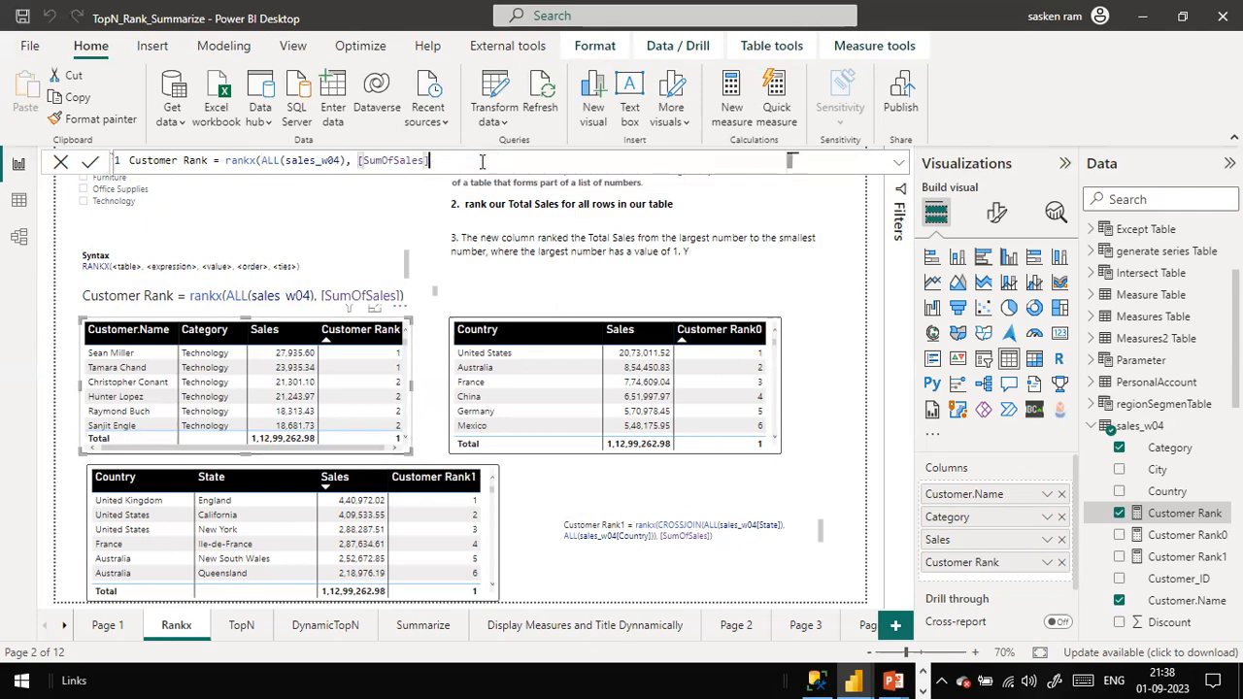
text())
key(Return)
Toggle the customer table's Customer Rank sort to descending and back to ascending, and examine the tied ranks
click(325, 335)
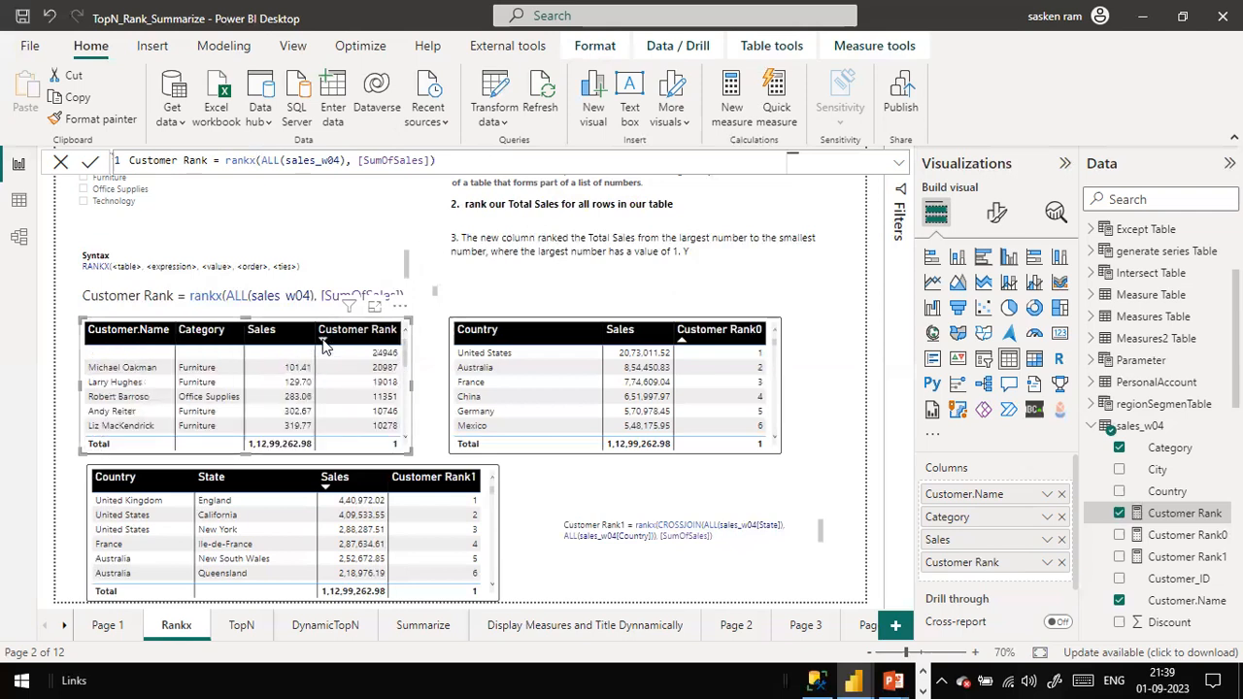
click(325, 340)
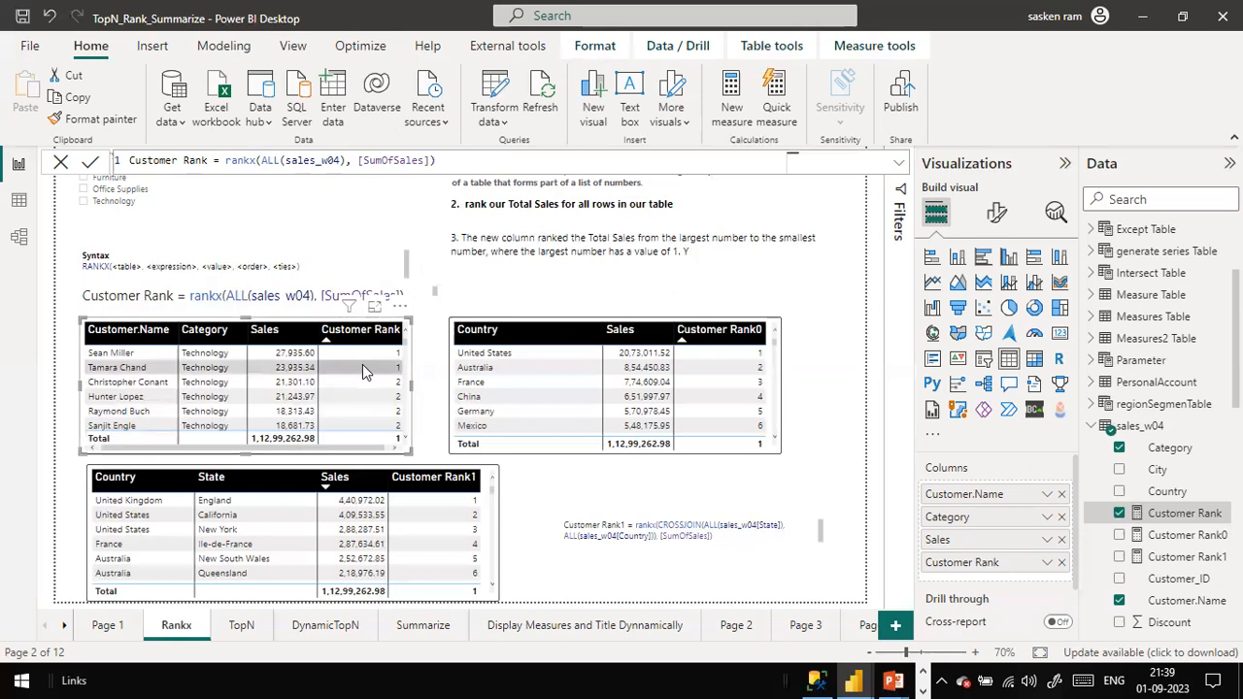
scroll(392, 420, down, 1)
scroll(406, 396, down, 1)
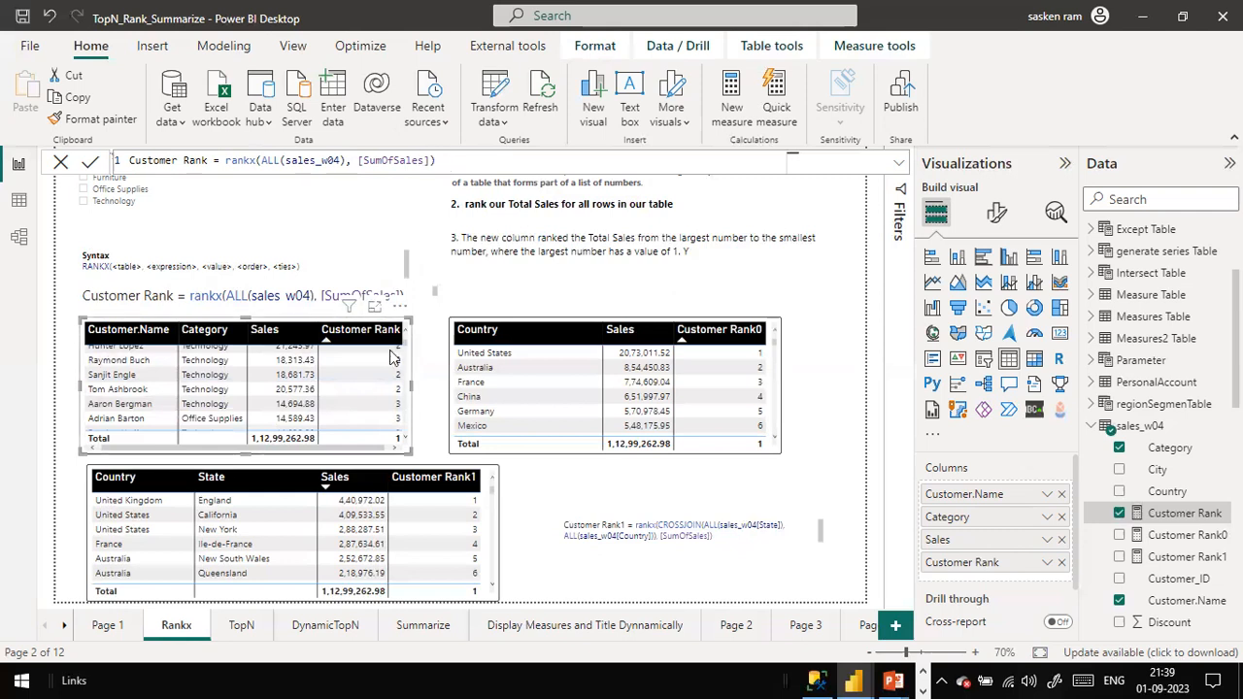
scroll(398, 417, up, 1)
scroll(388, 413, up, 2)
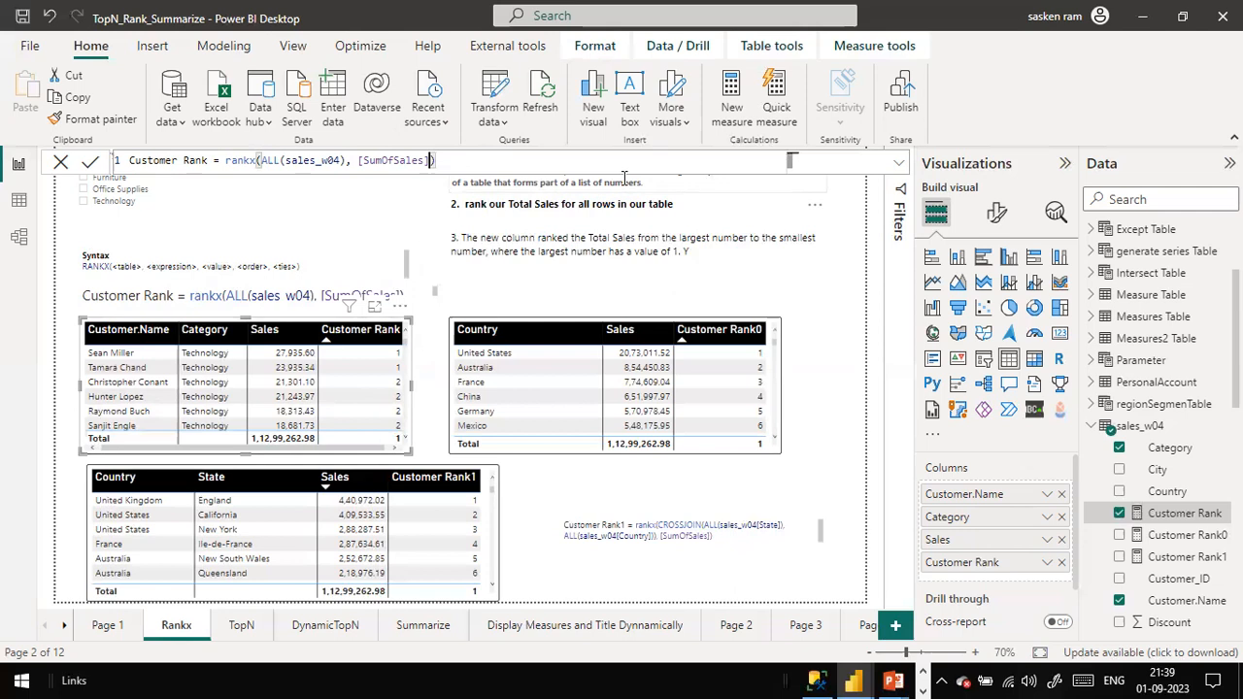
Add desc as the order and Dense as the ties argument of the Customer Rank measure
text(,,)
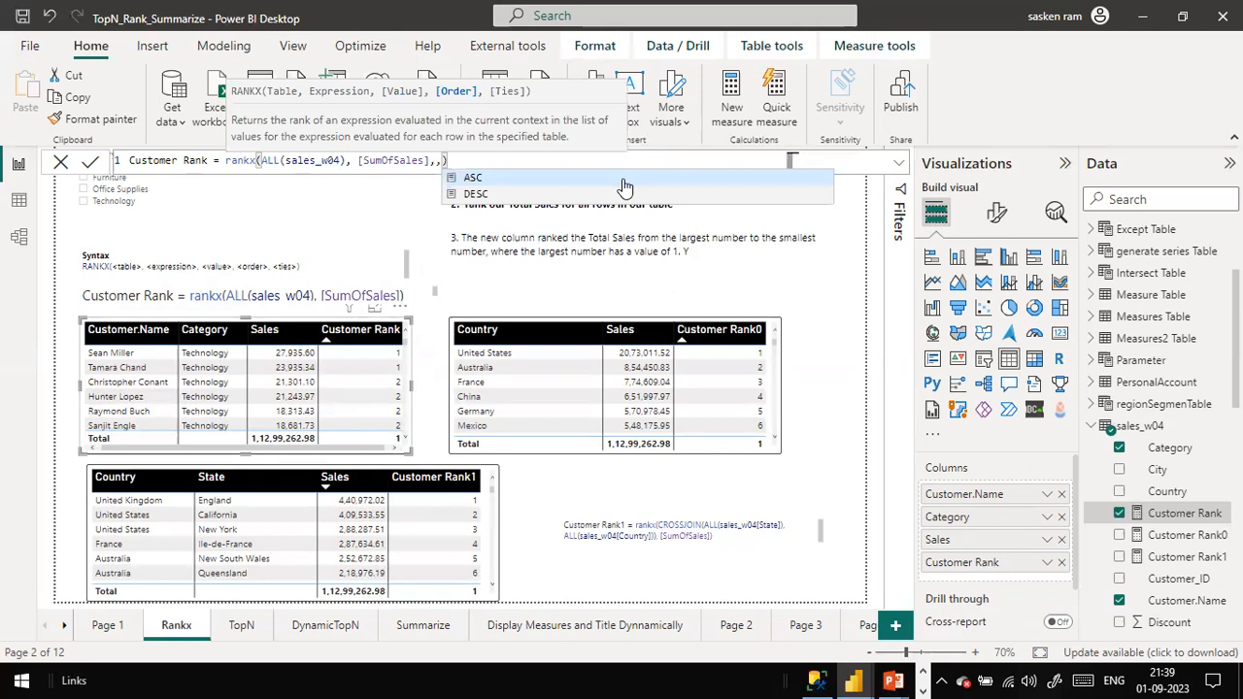
text(desc)
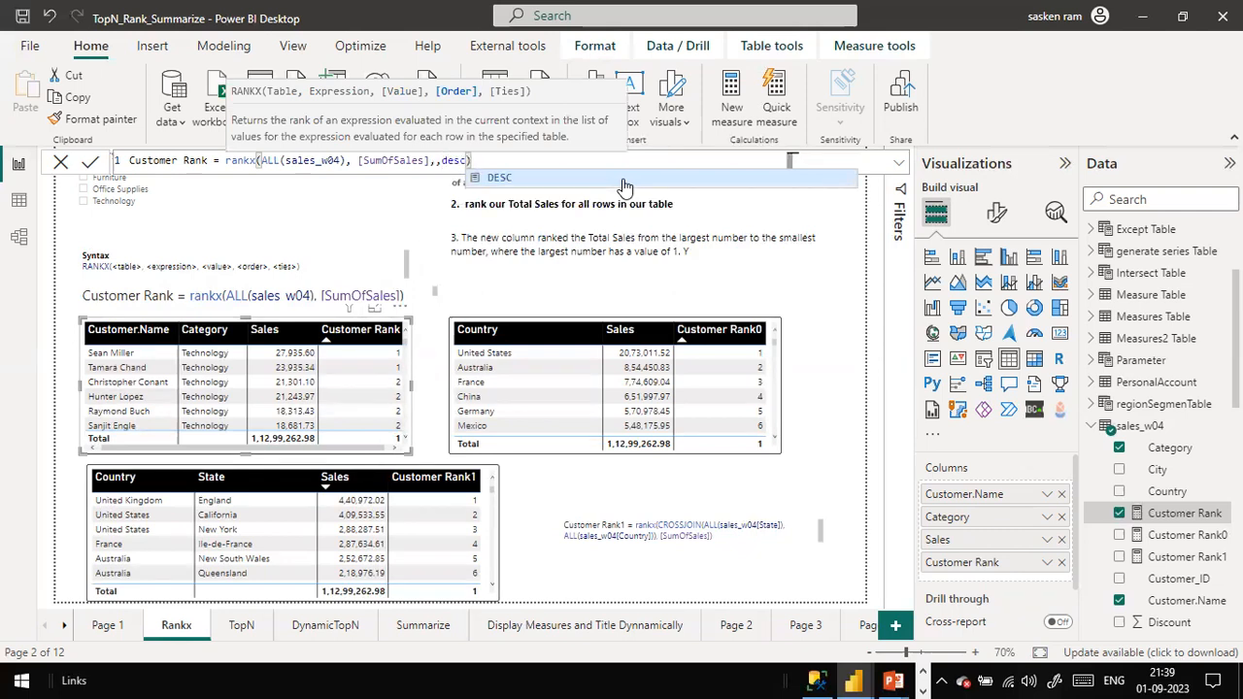
text(,)
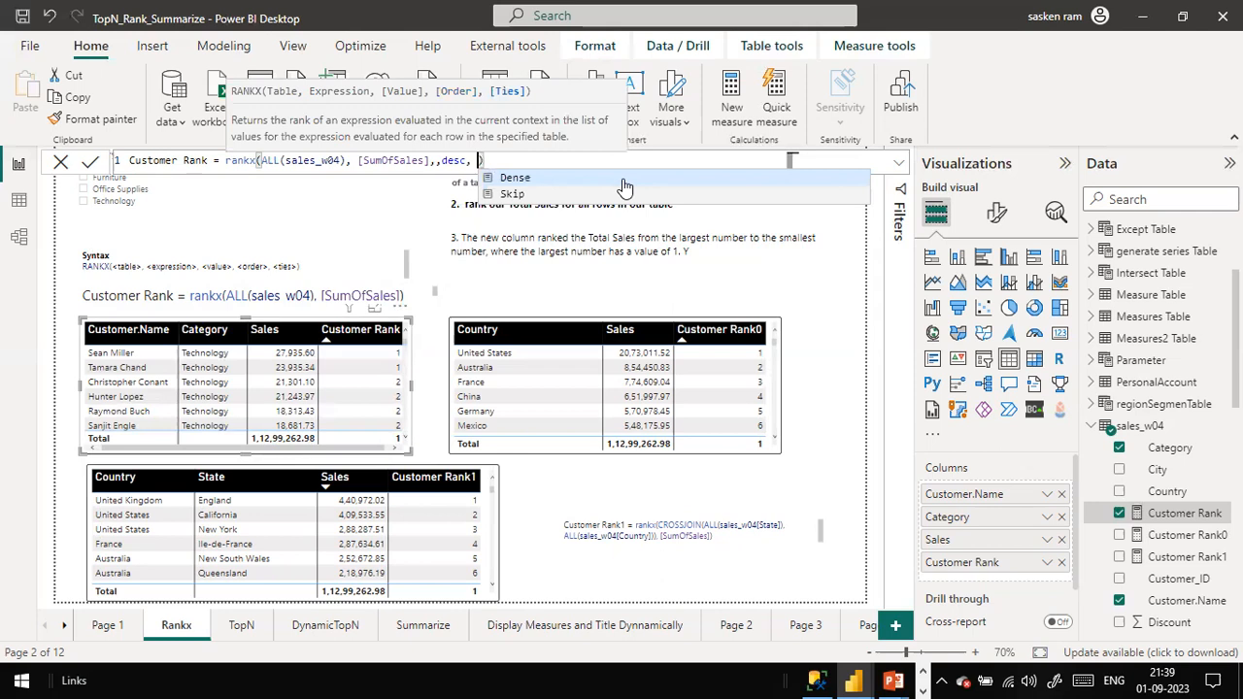
click(624, 178)
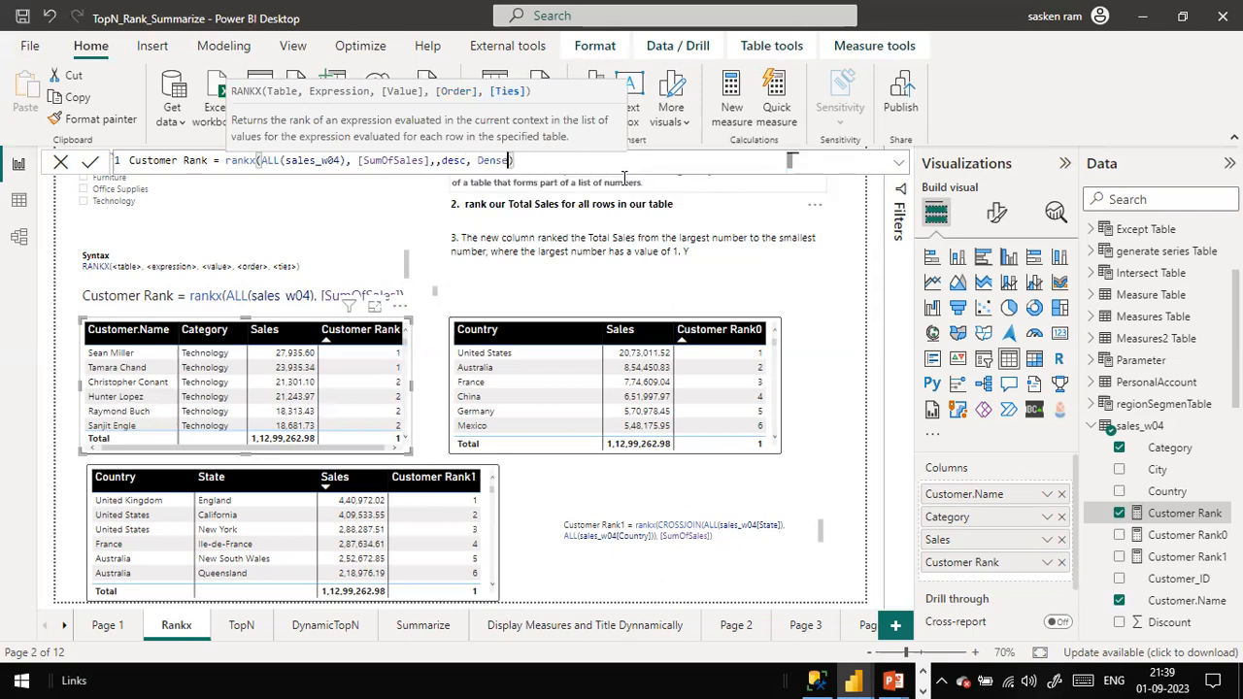
key(Return)
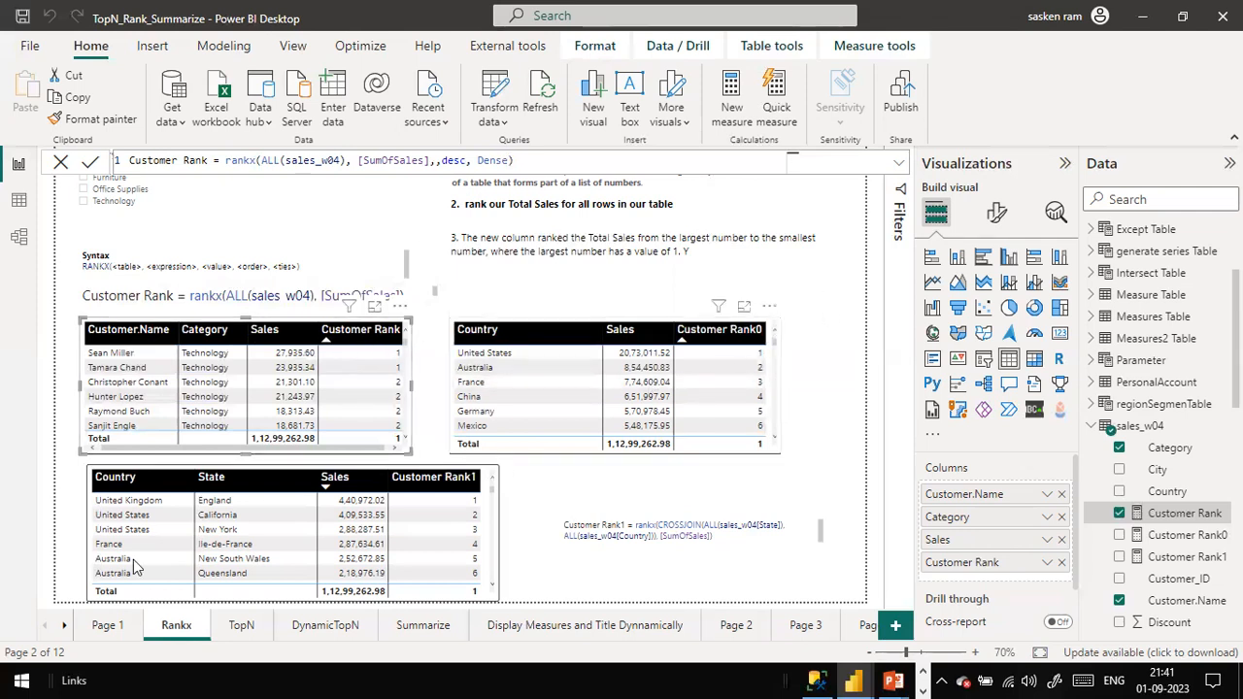
Open the Customer Rank1 measure used by the country and state table and review its CROSSJOIN of State and Country
click(486, 490)
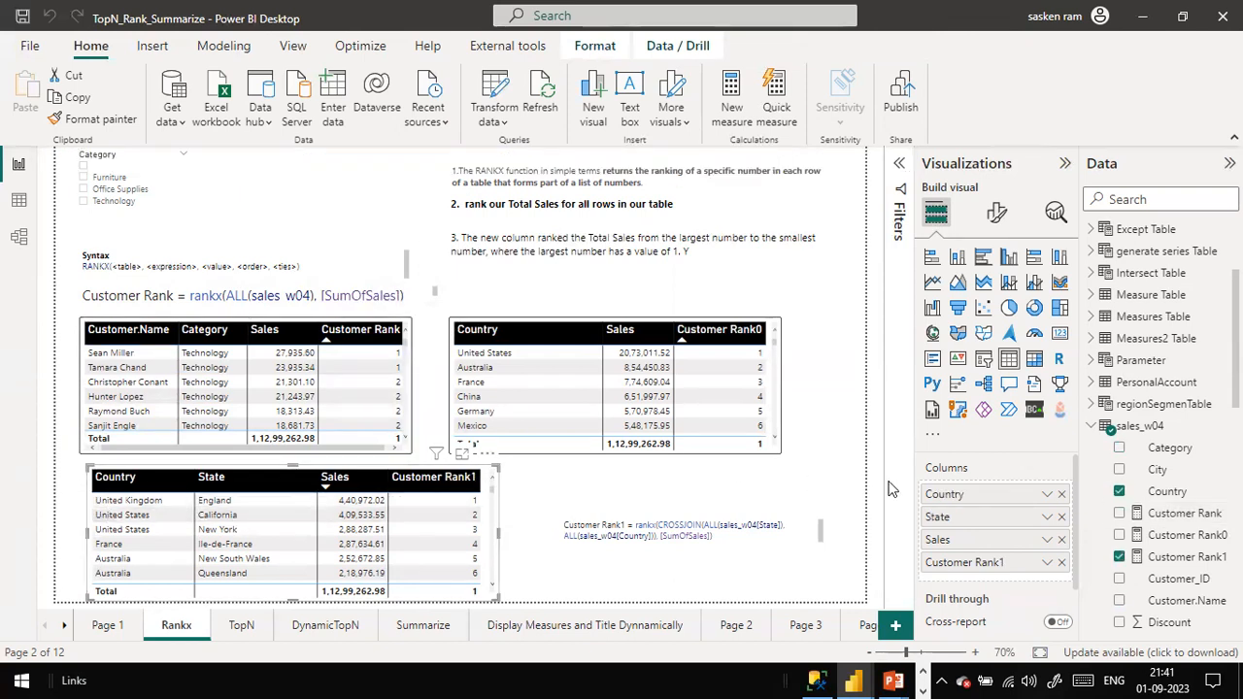
click(1198, 562)
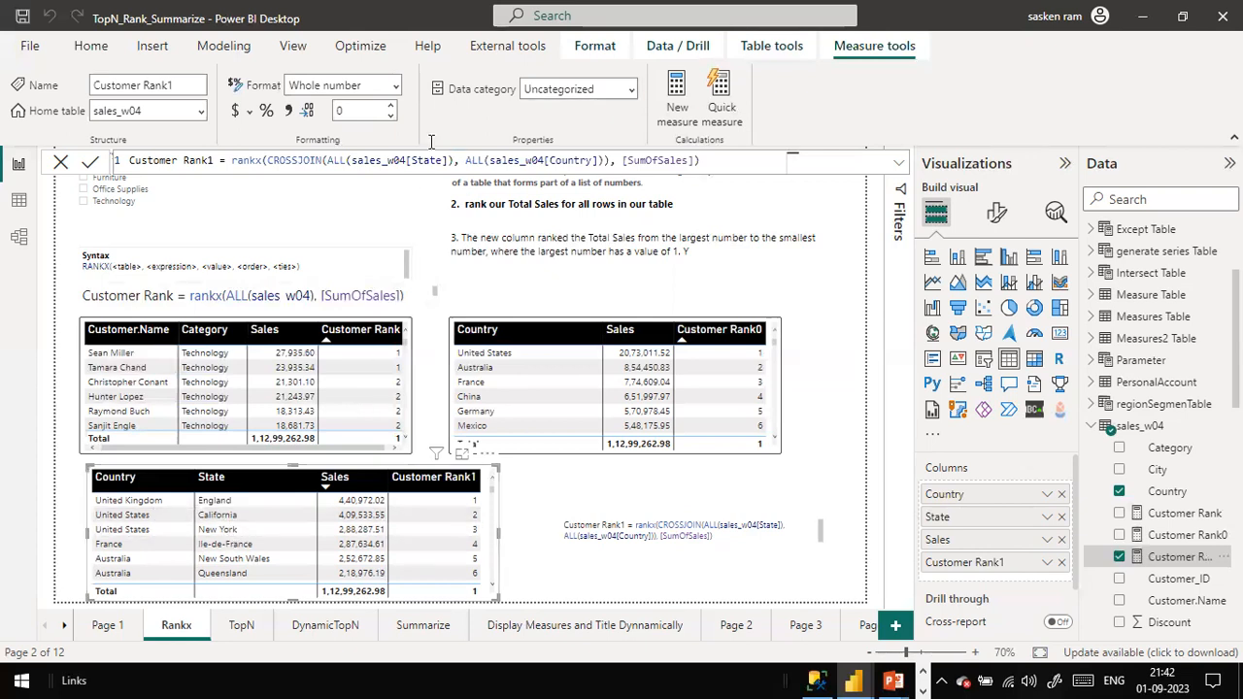
click(466, 162)
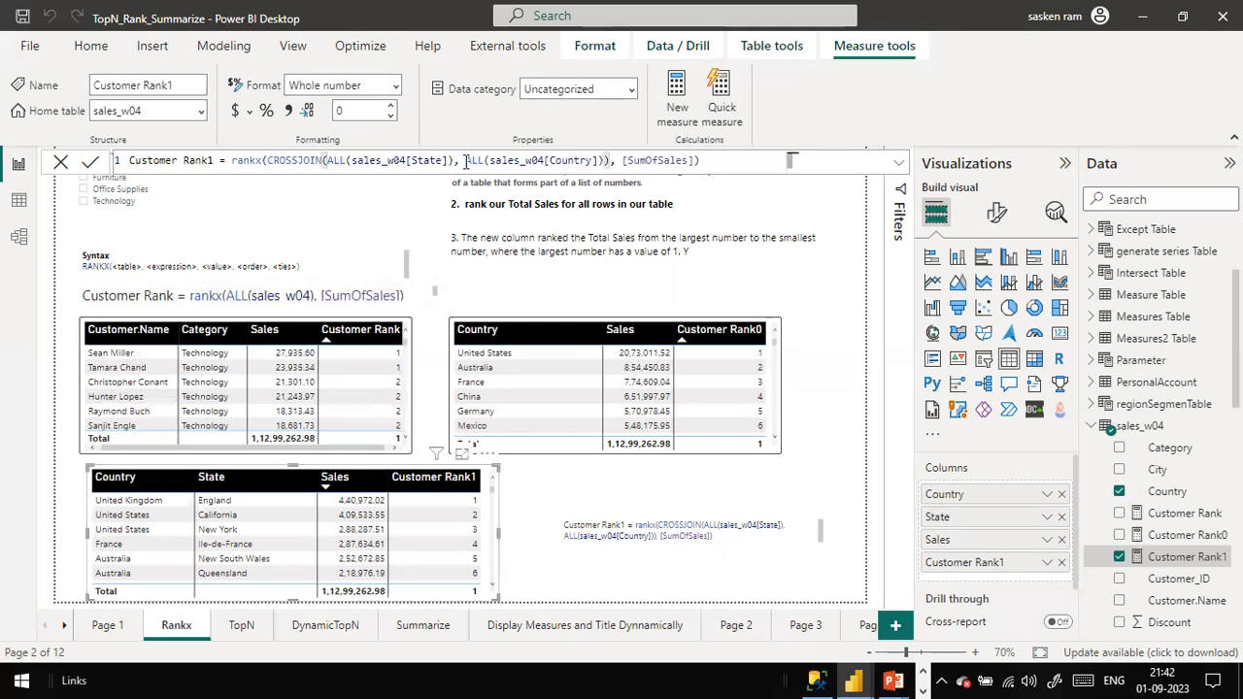
click(267, 161)
click(324, 161)
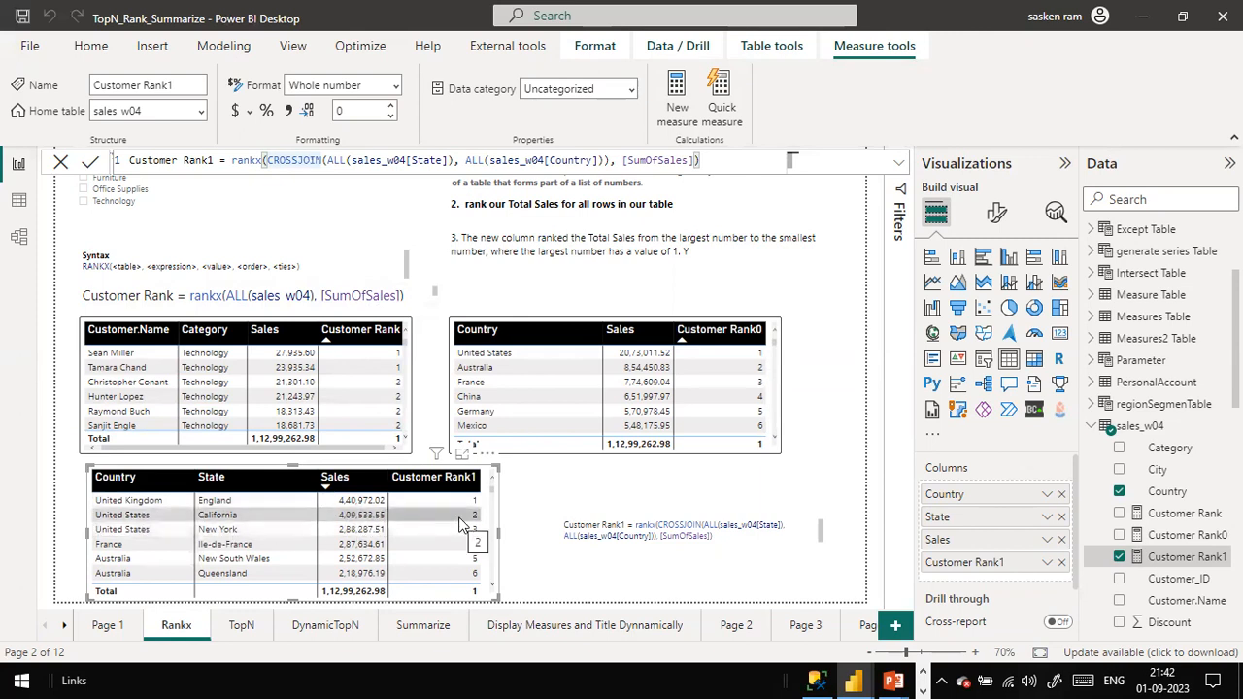
Examine the Customer Rank1 values down the country and state table against the ALL arguments inside the measure's CROSSJOIN
scroll(473, 505, down, 4)
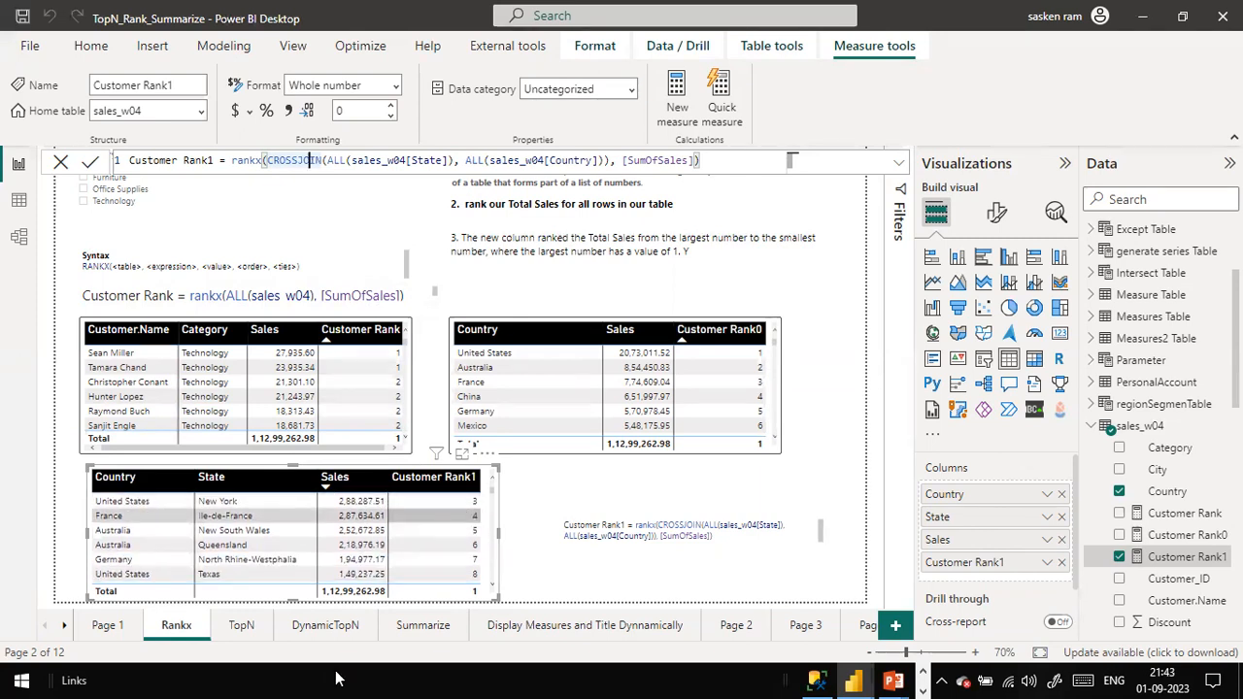
scroll(417, 544, down, 1)
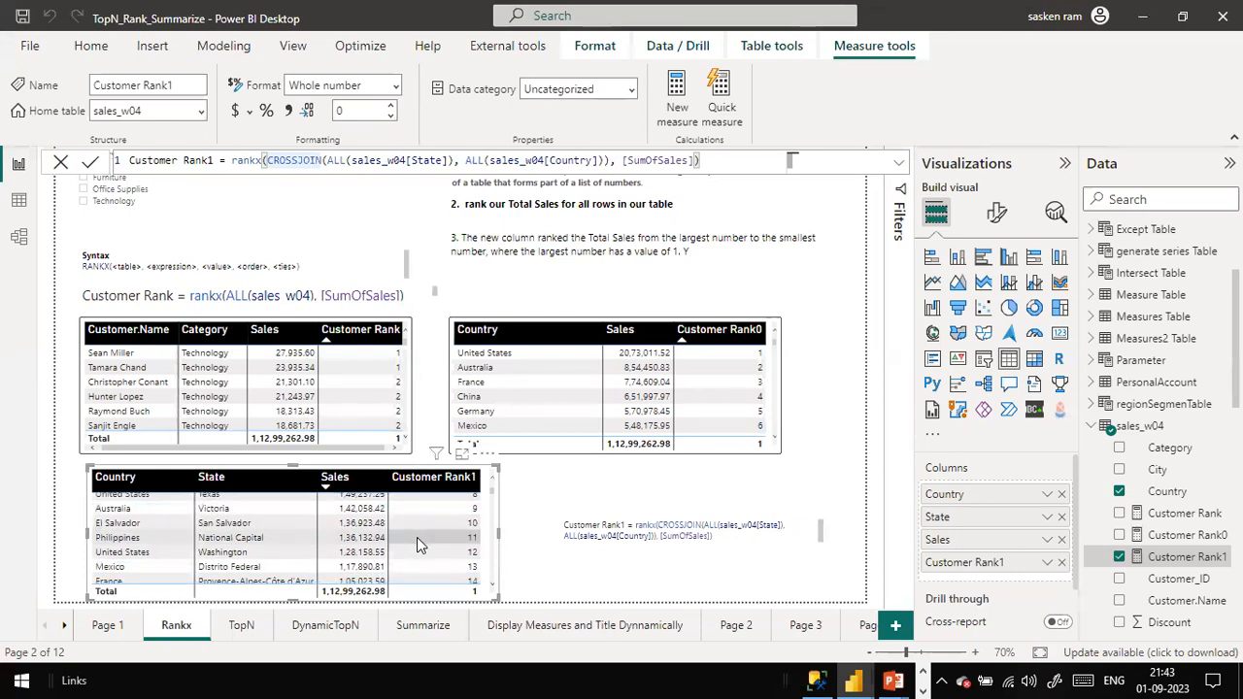
scroll(417, 545, down, 3)
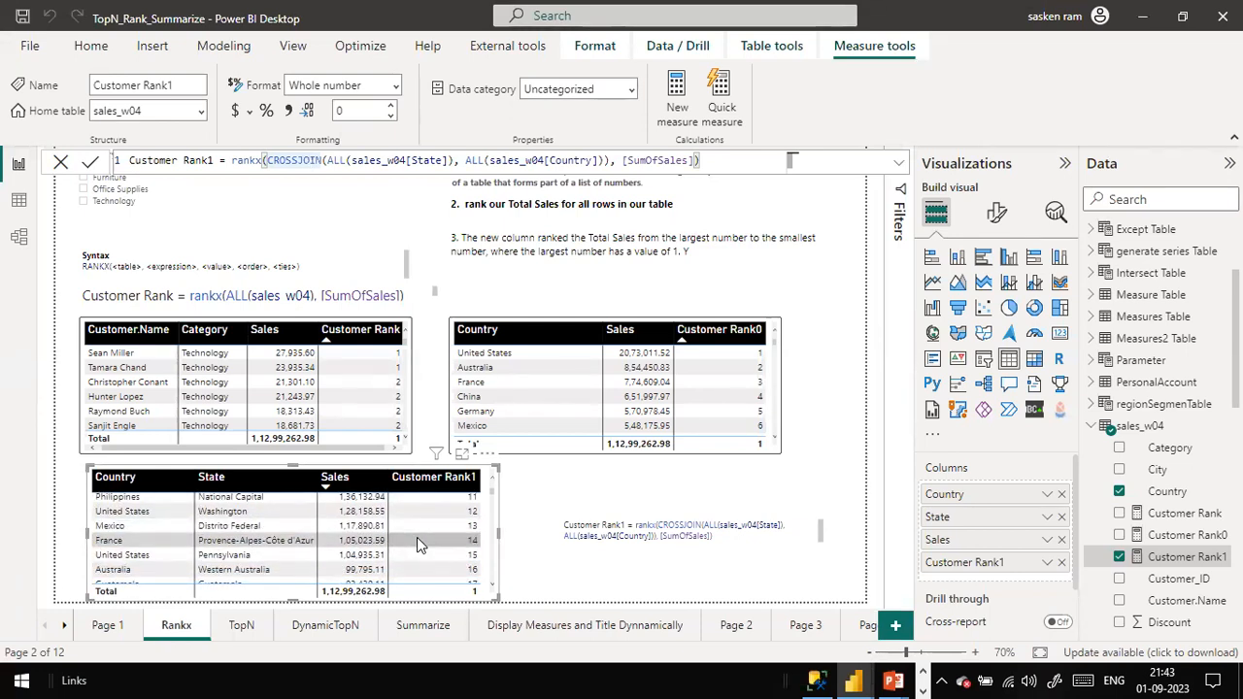
scroll(418, 545, down, 4)
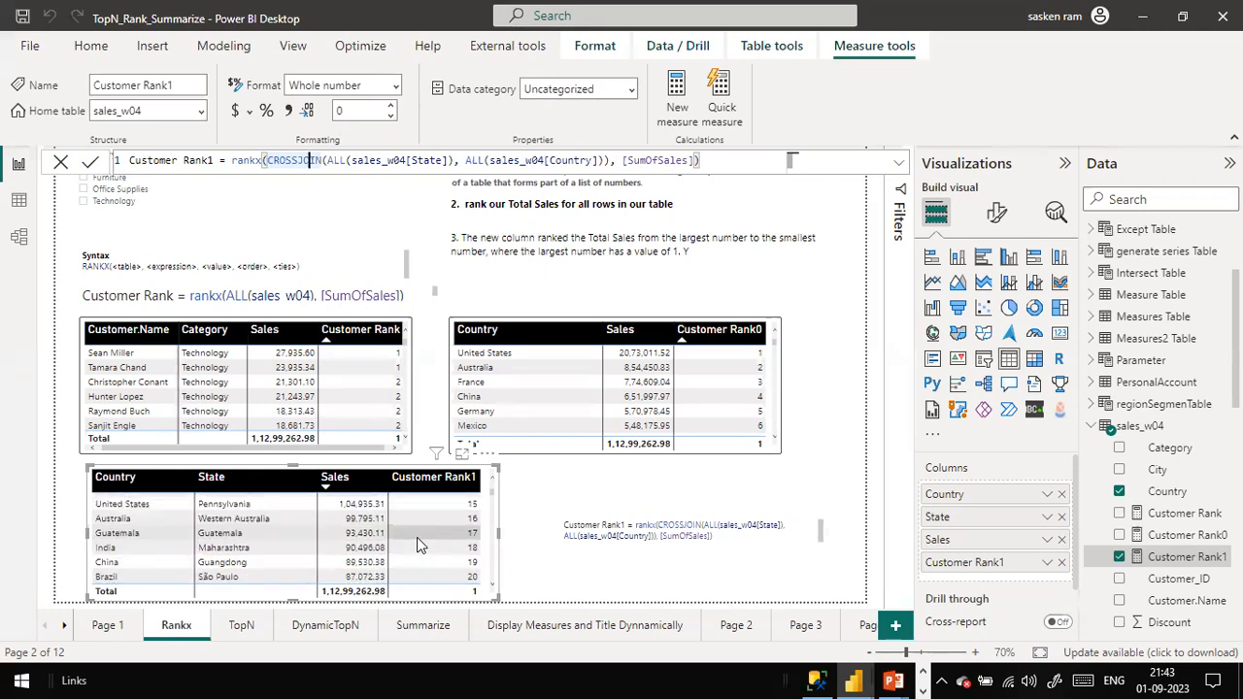
scroll(417, 542, down, 5)
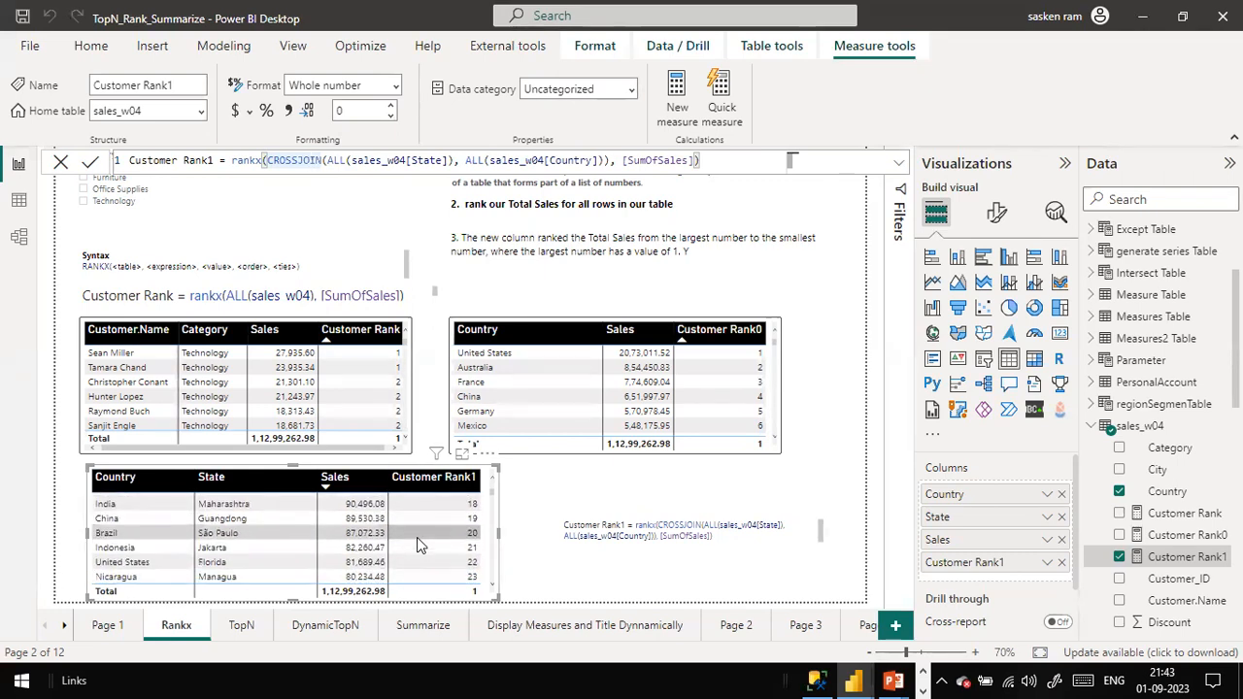
scroll(417, 544, down, 6)
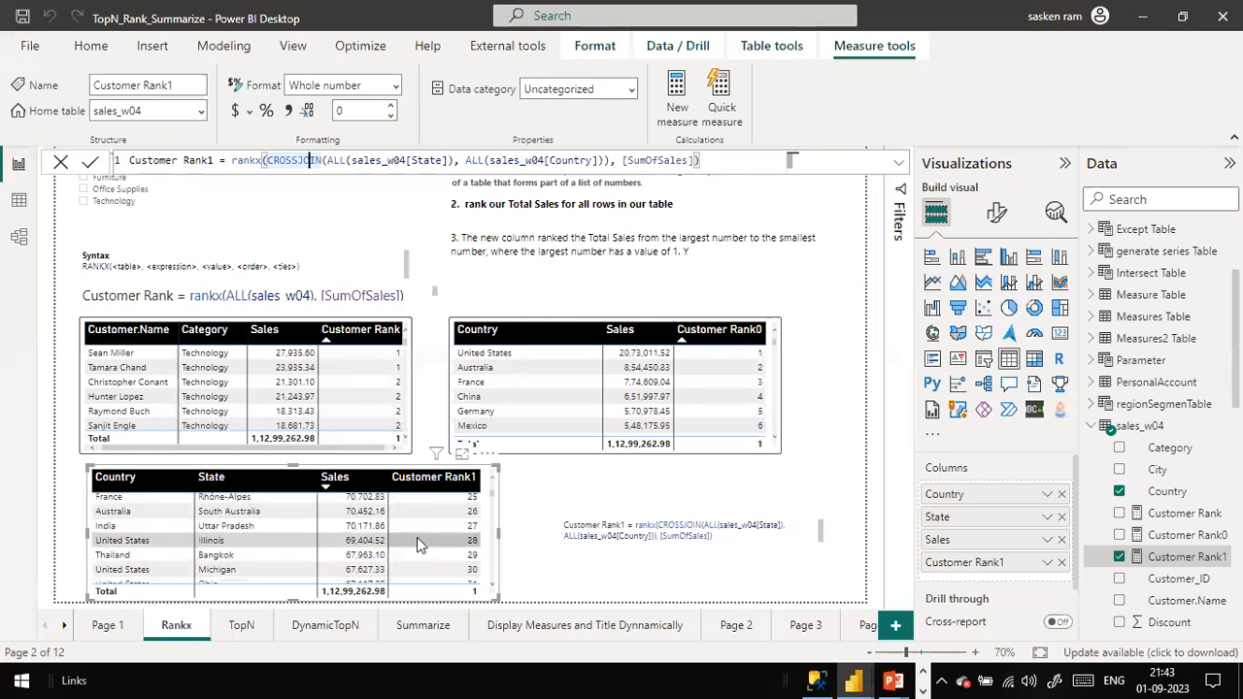
scroll(417, 537, up, 11)
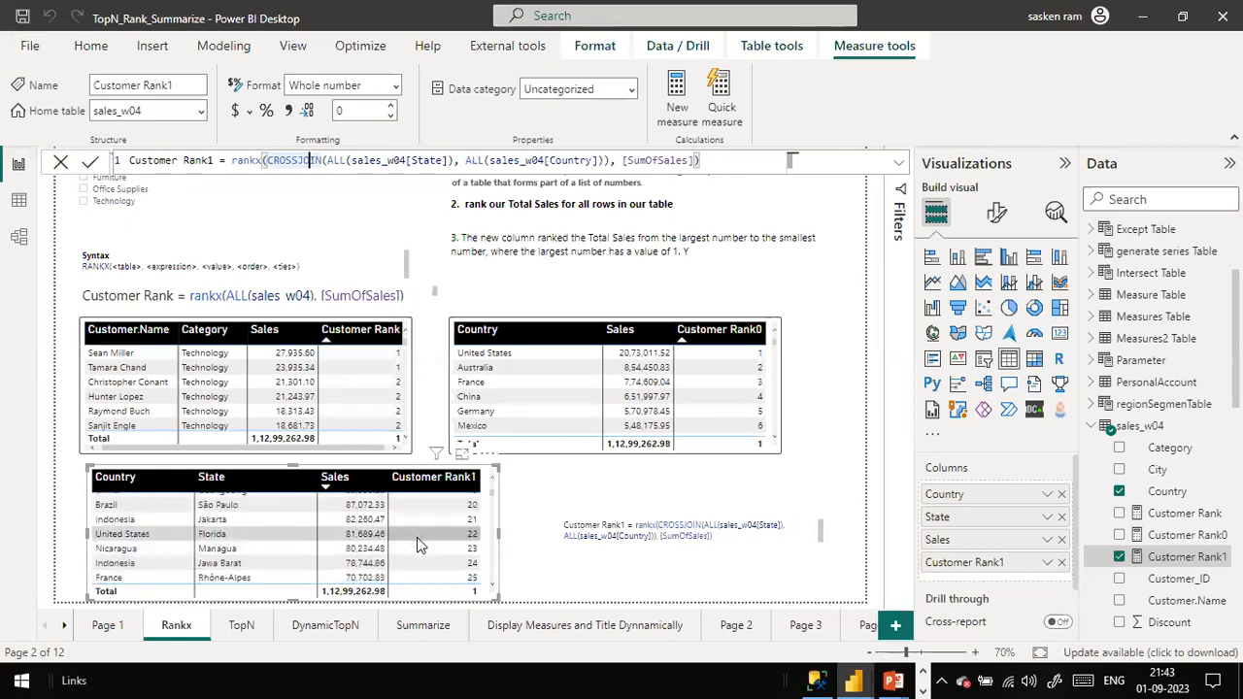
scroll(417, 544, up, 13)
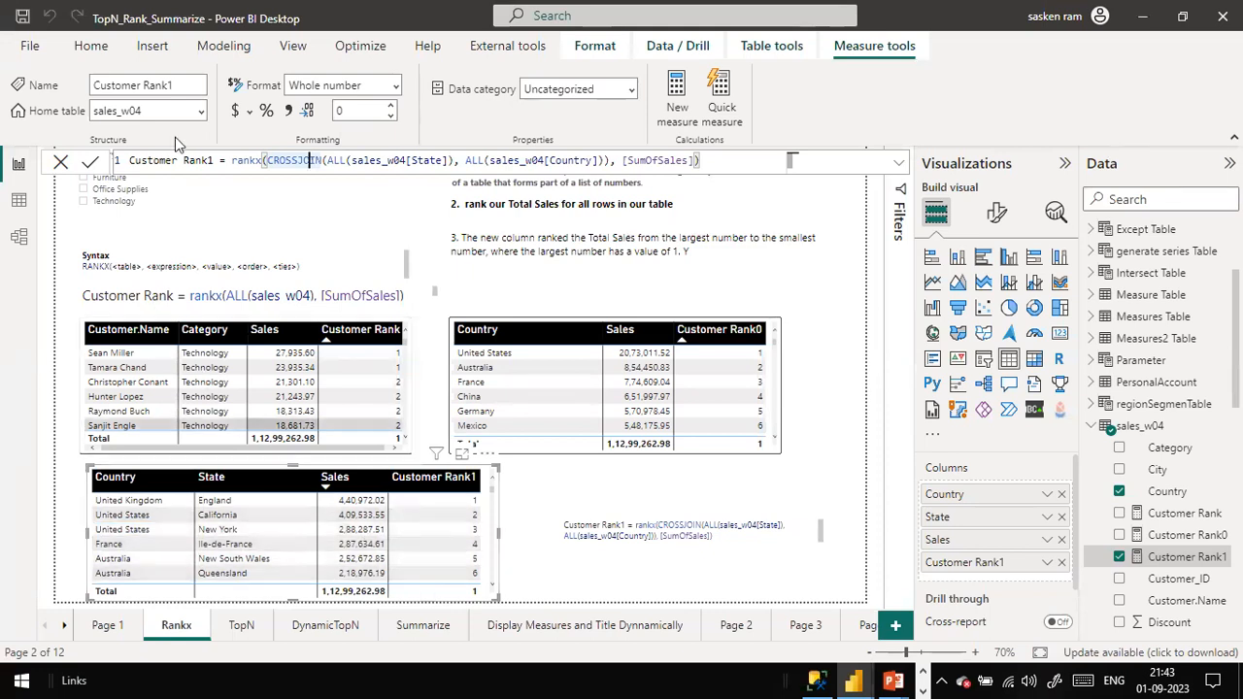
click(332, 161)
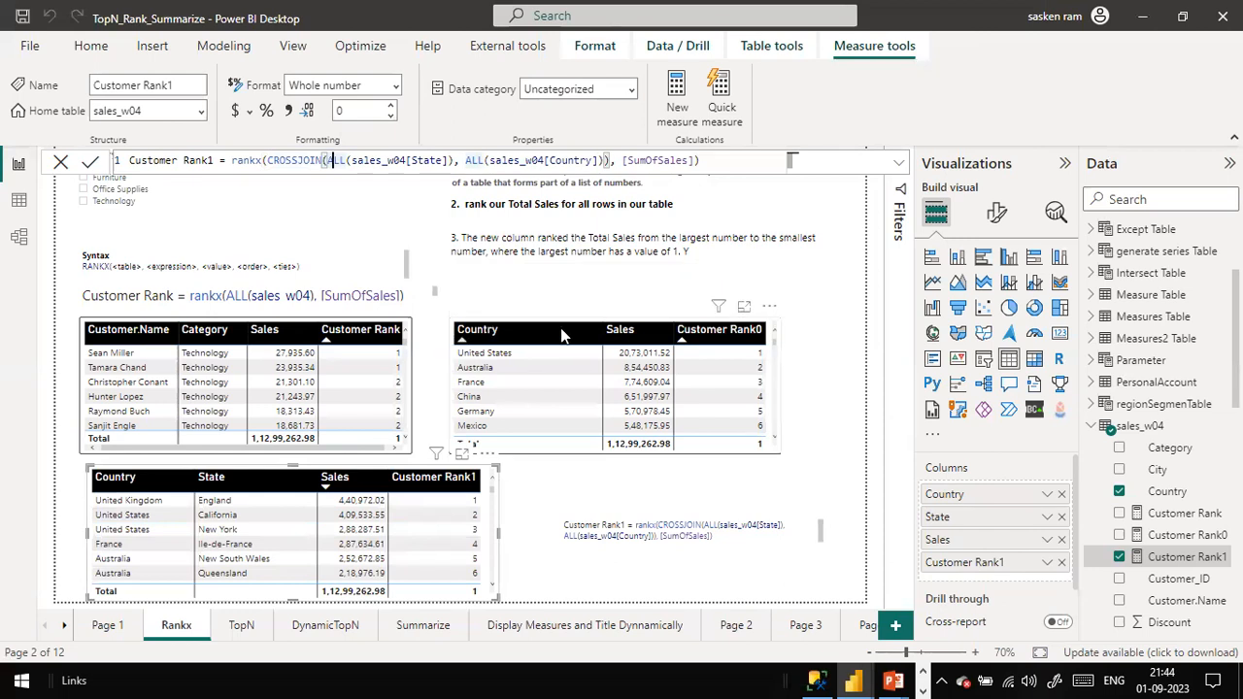
Sort the country table by Country in both directions, finish with Sales descending, and examine the Customer Rank0 values
click(532, 350)
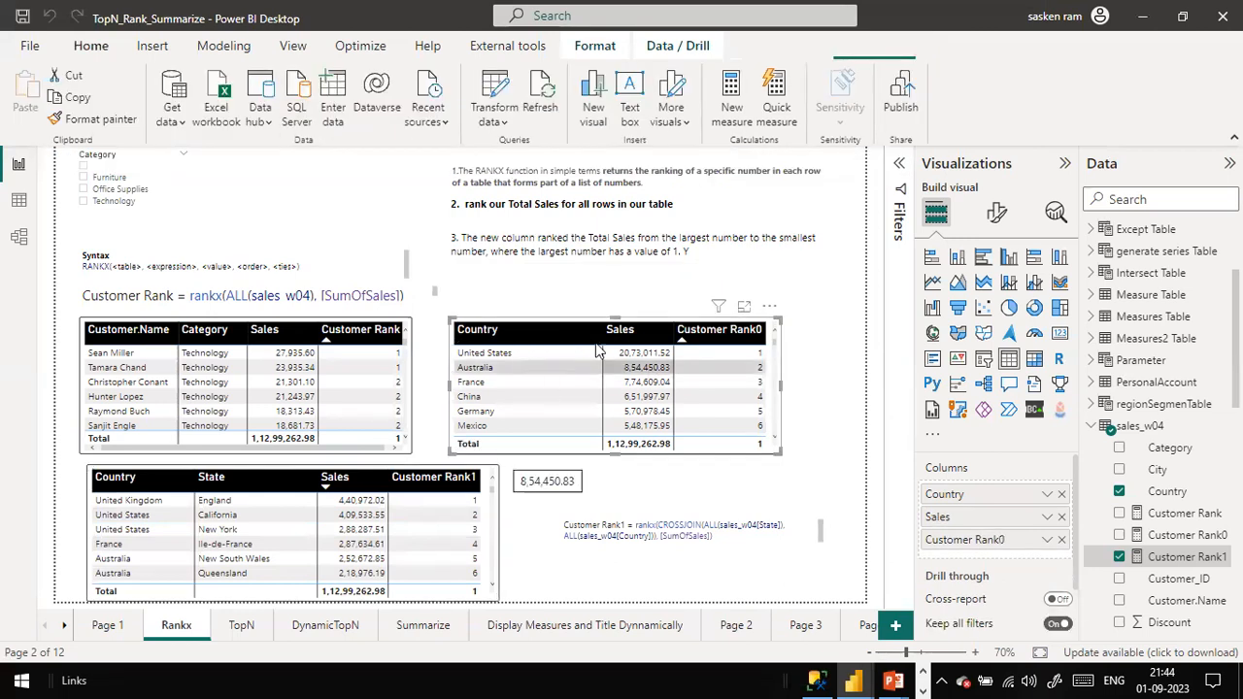
click(525, 332)
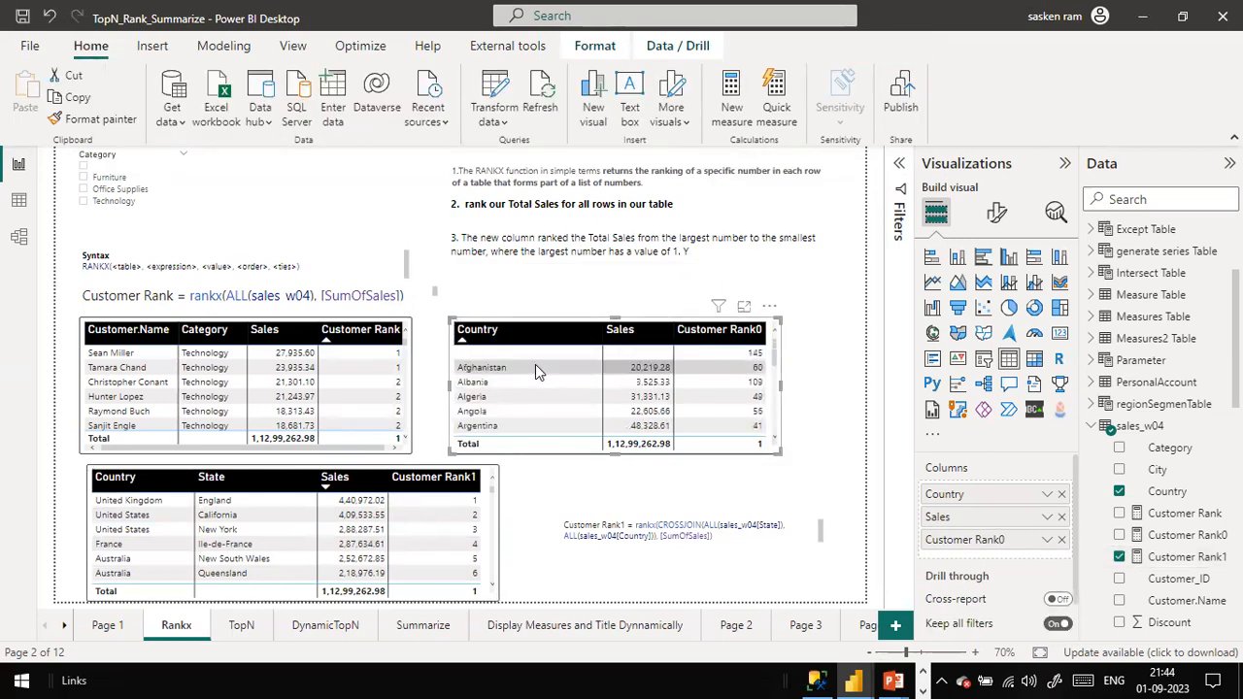
click(465, 335)
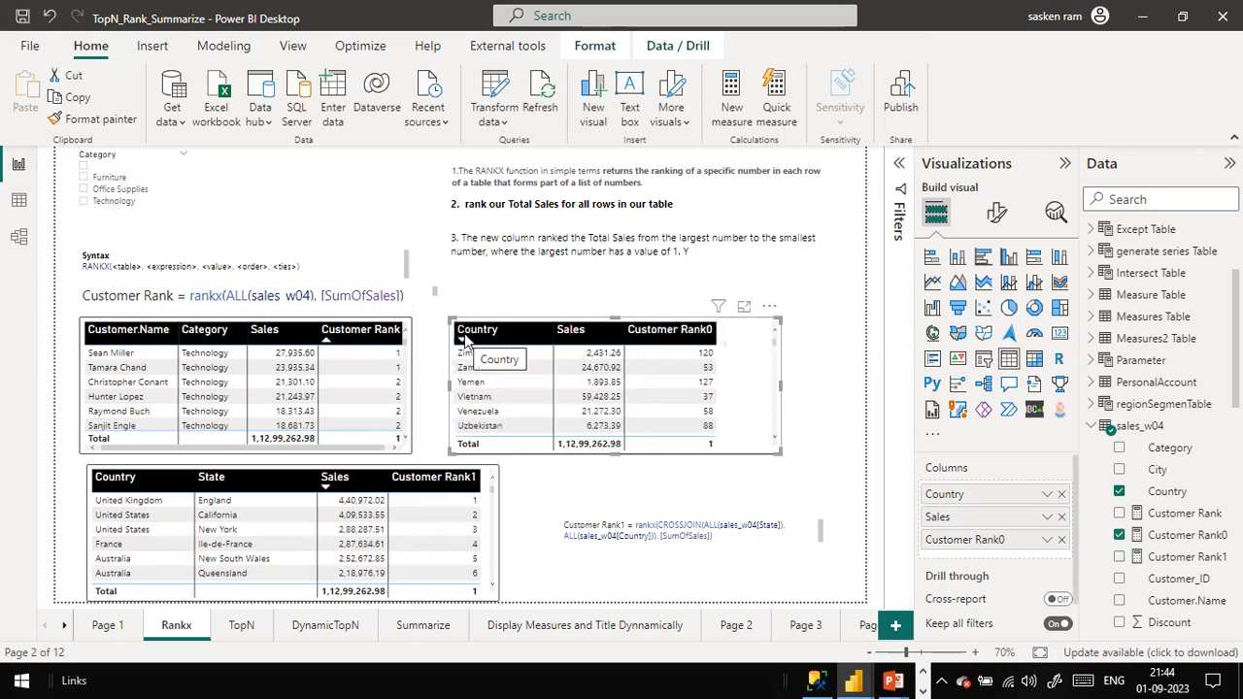
click(564, 338)
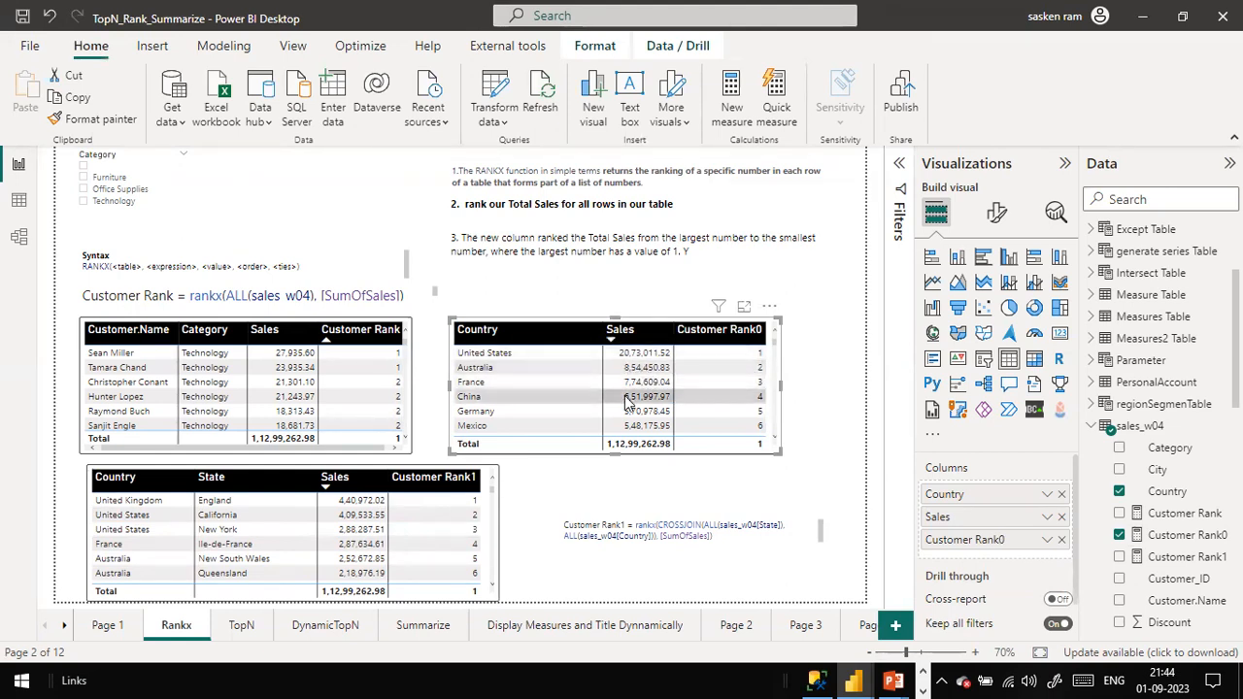
scroll(731, 422, down, 4)
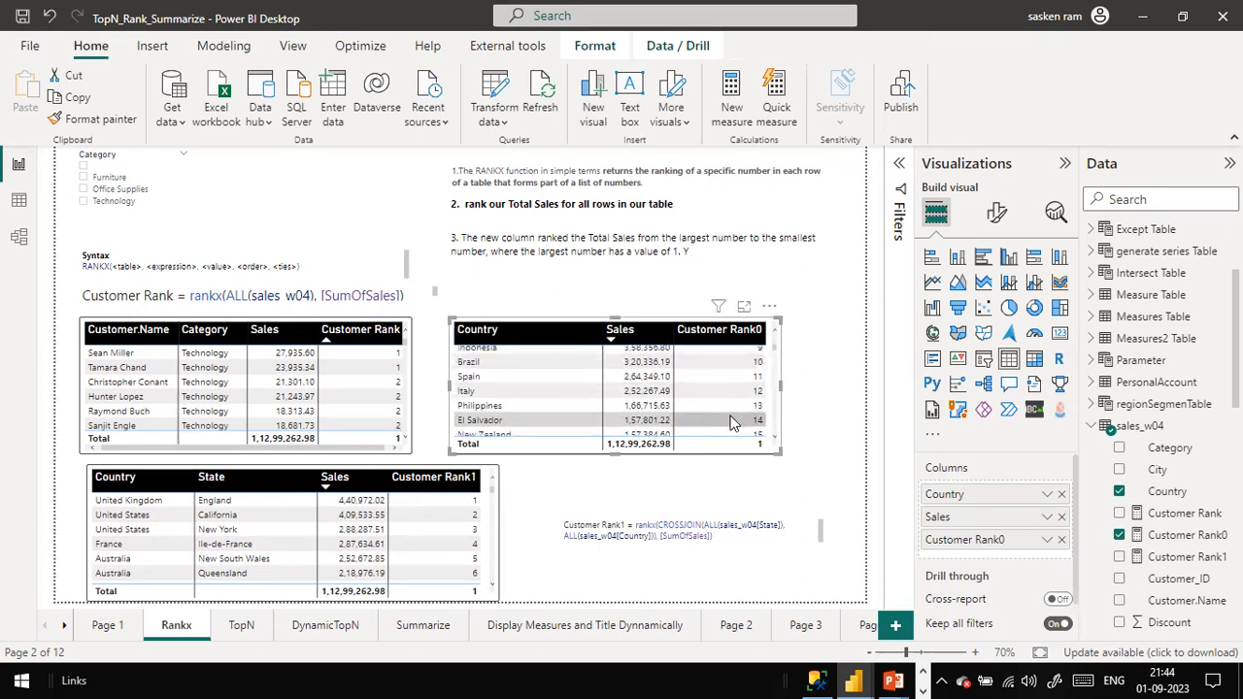
scroll(731, 422, down, 5)
scroll(729, 413, down, 4)
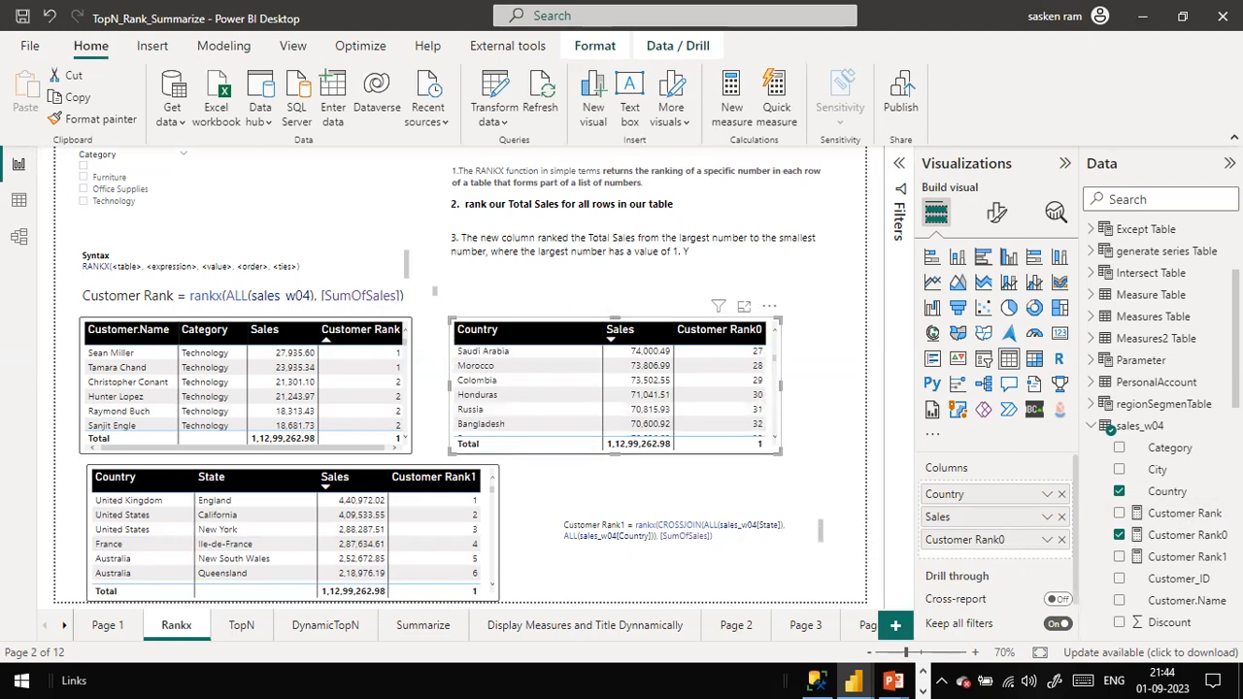
Review the Customer Rank0 measure's formula and compare the ranks in the country table with those in the country and state table
click(1178, 540)
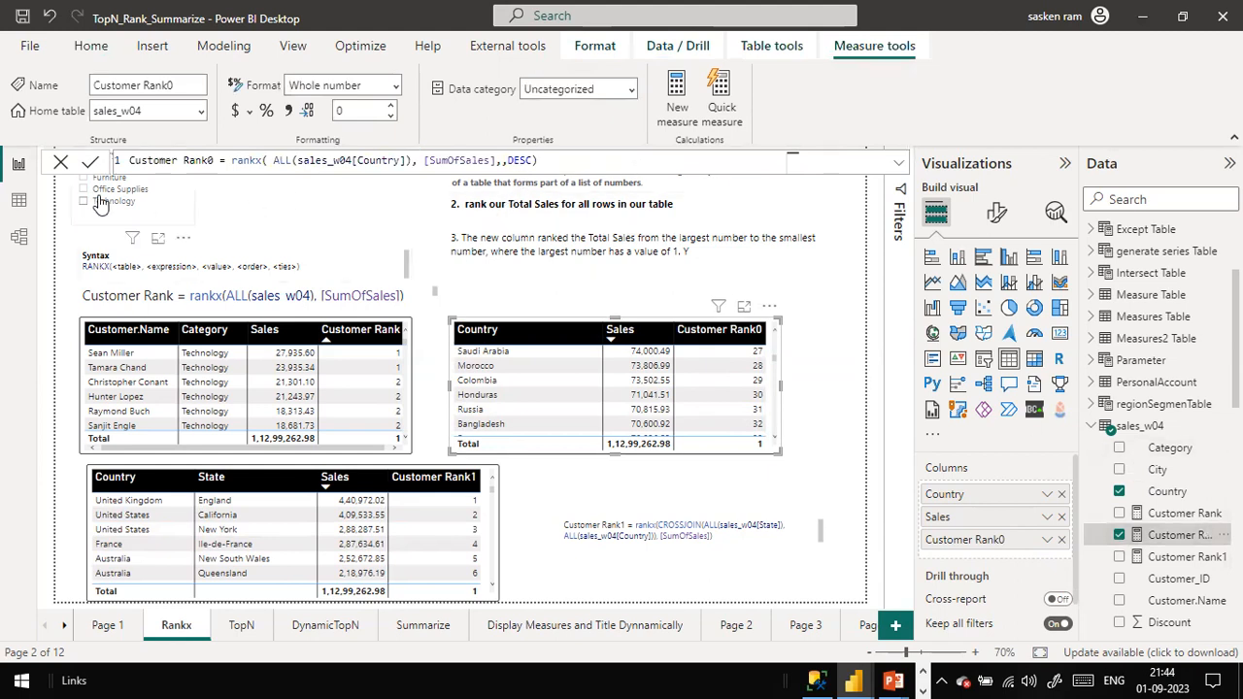
click(62, 163)
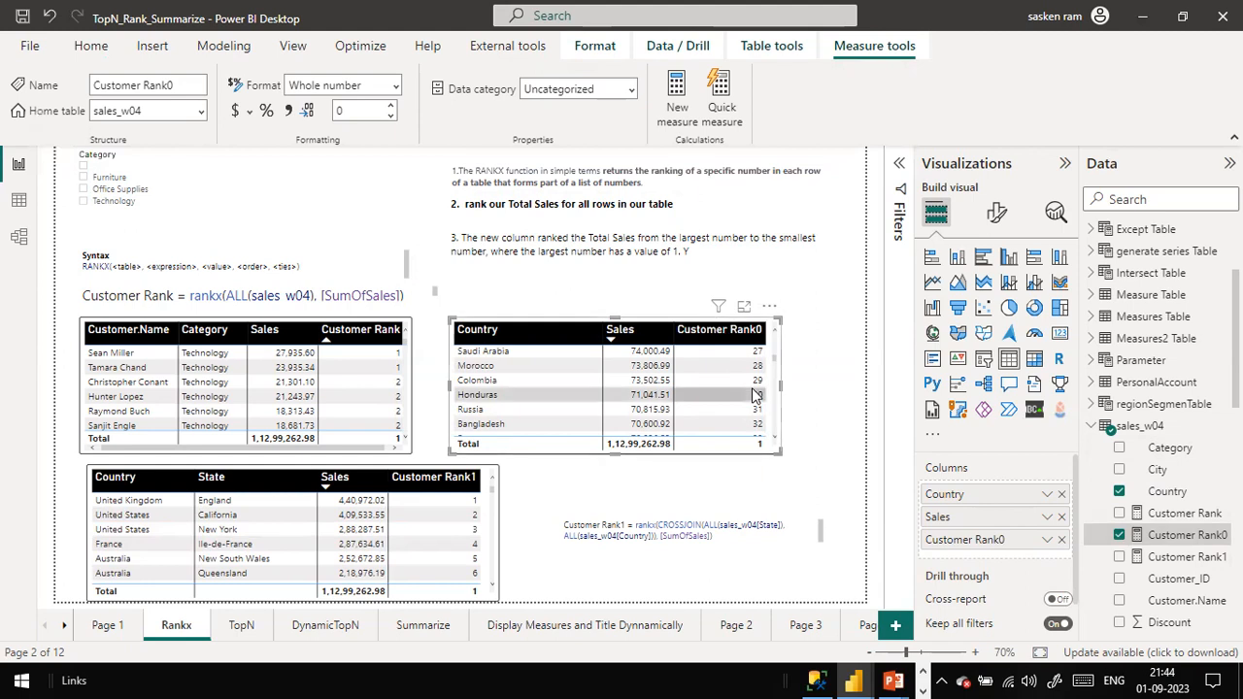
scroll(757, 408, up, 4)
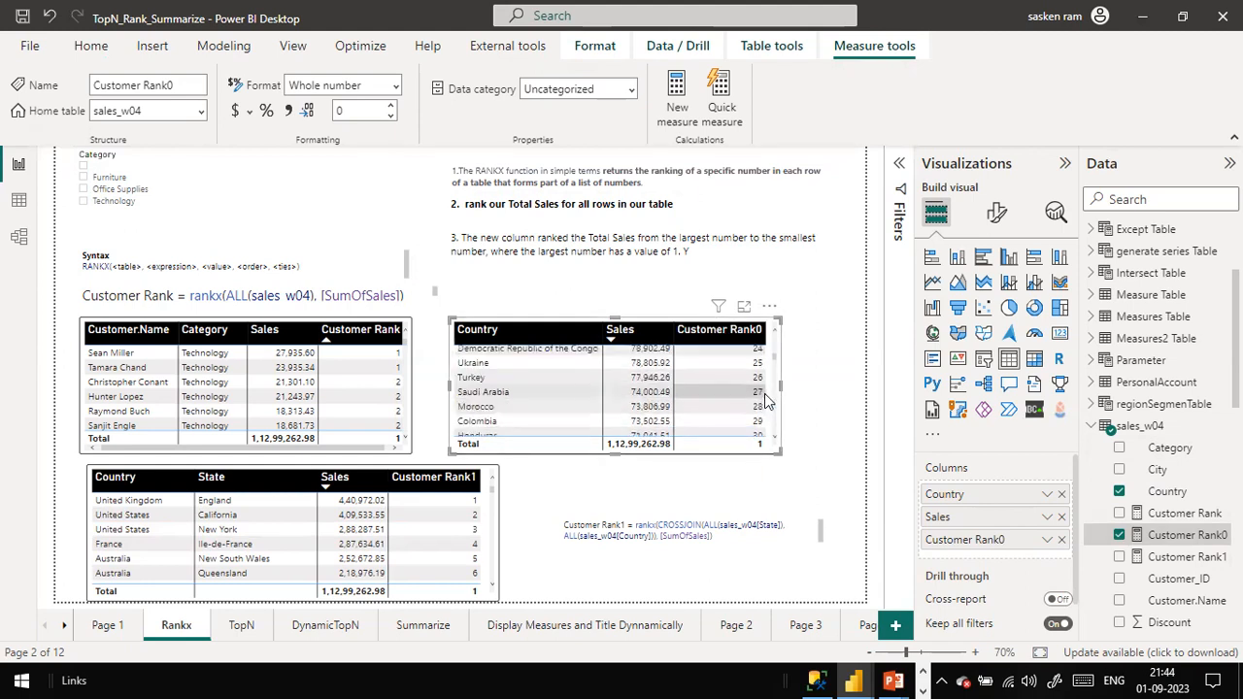
scroll(765, 400, up, 6)
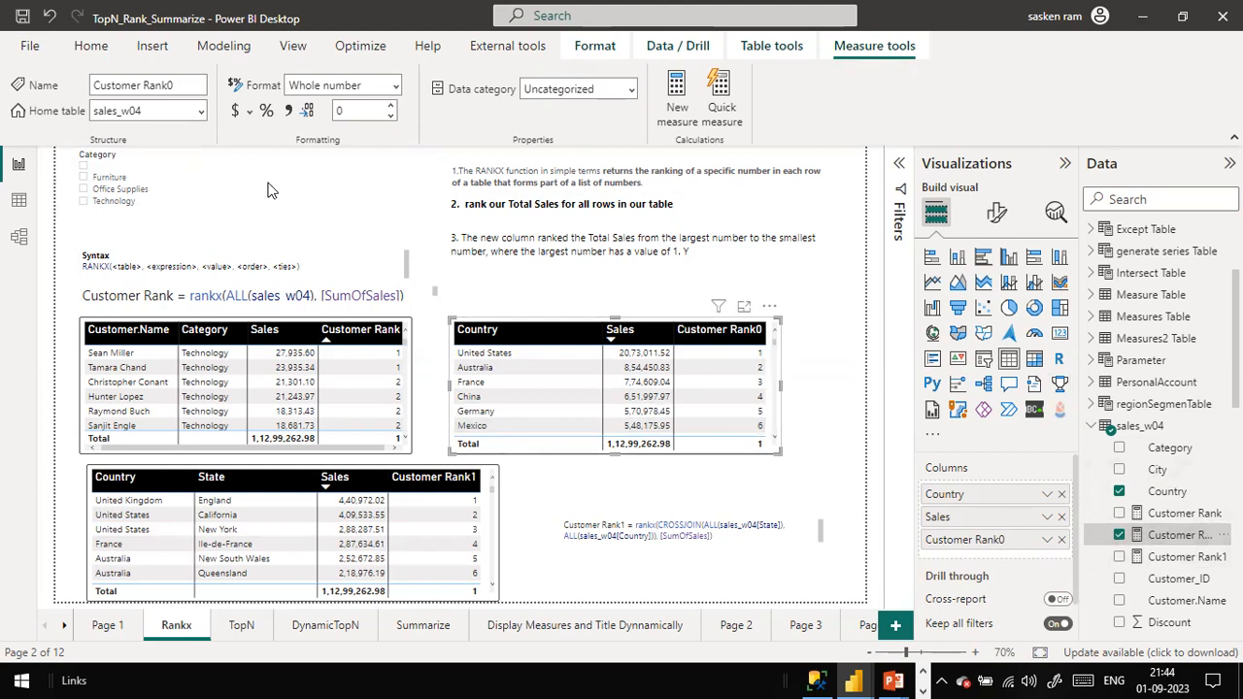
click(1183, 513)
click(1177, 535)
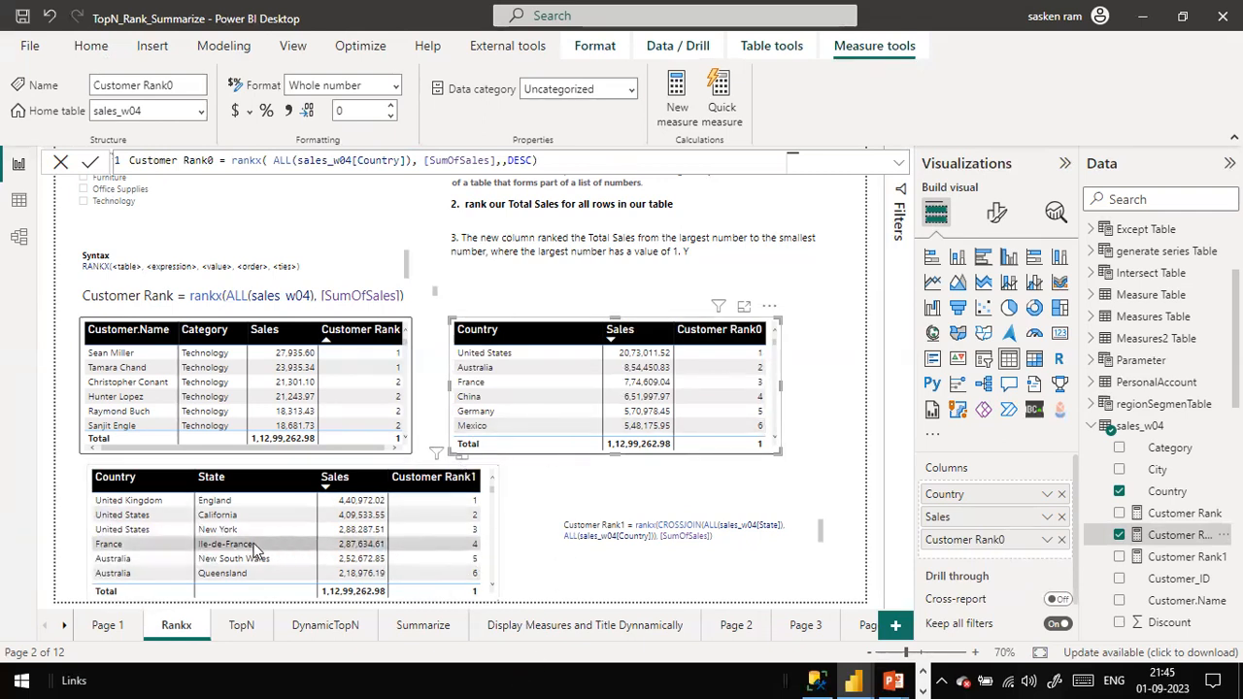
click(419, 493)
scroll(420, 546, down, 3)
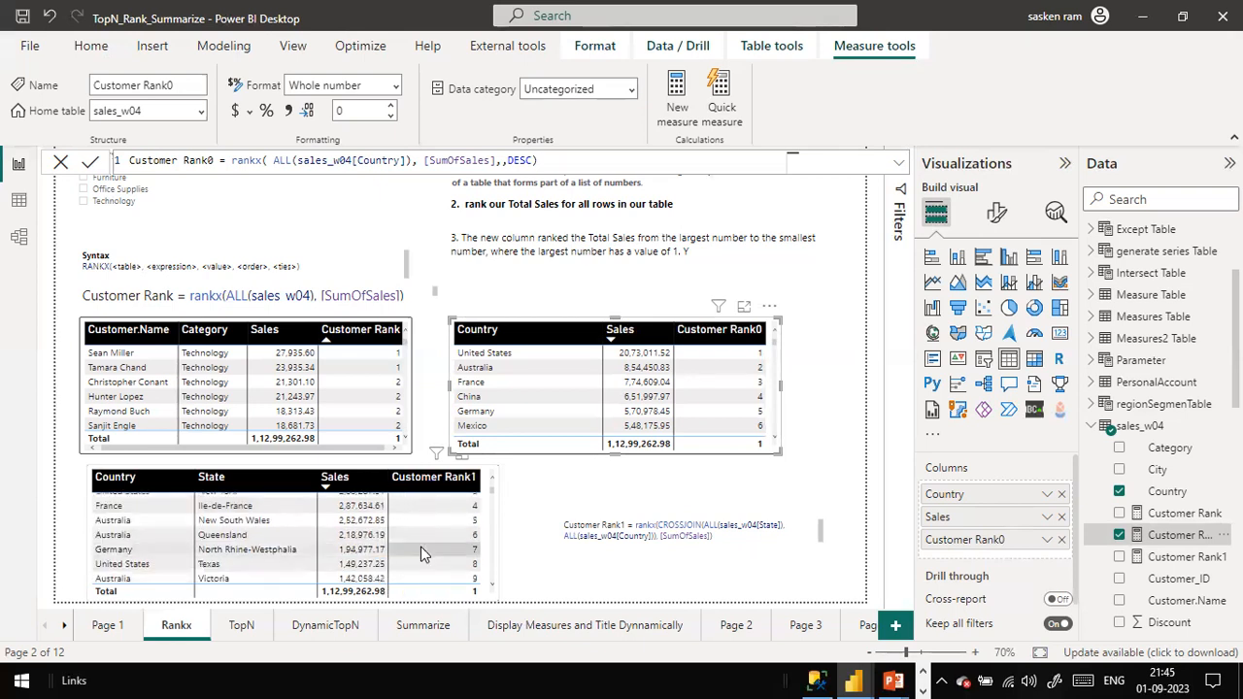
scroll(422, 554, up, 3)
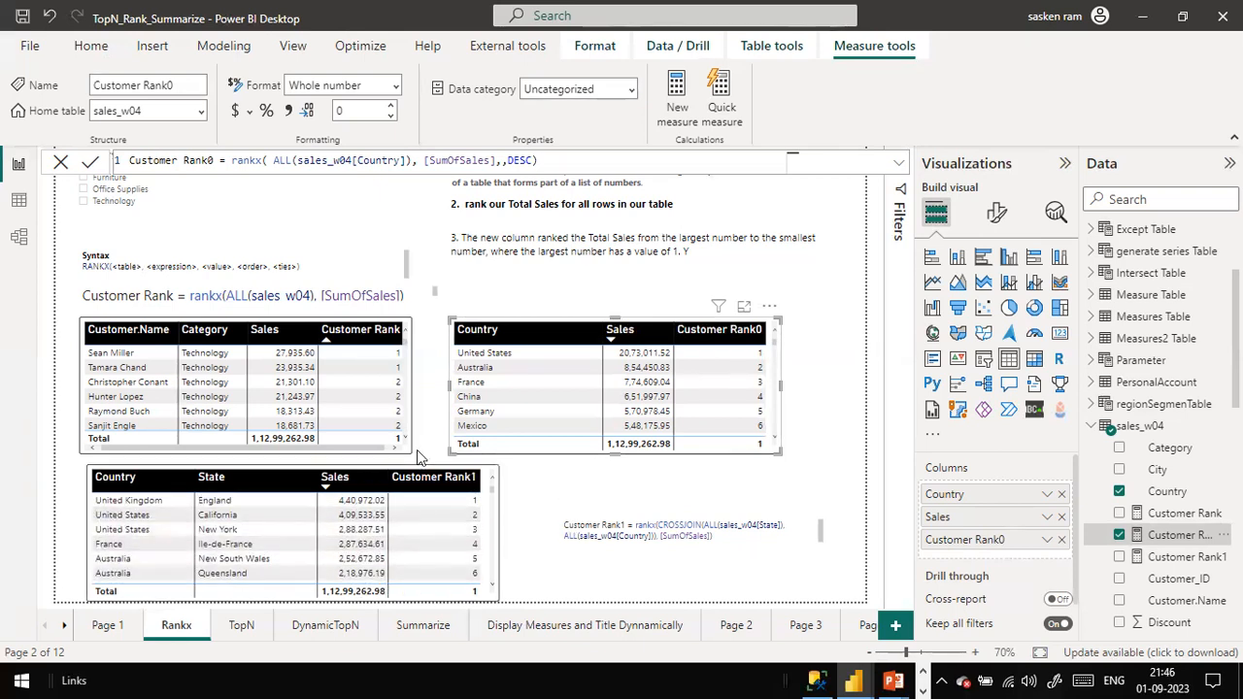
Switch the customer table's Customer Rank sort to descending, review the measure's Dense argument, and return the sort to ascending
click(272, 464)
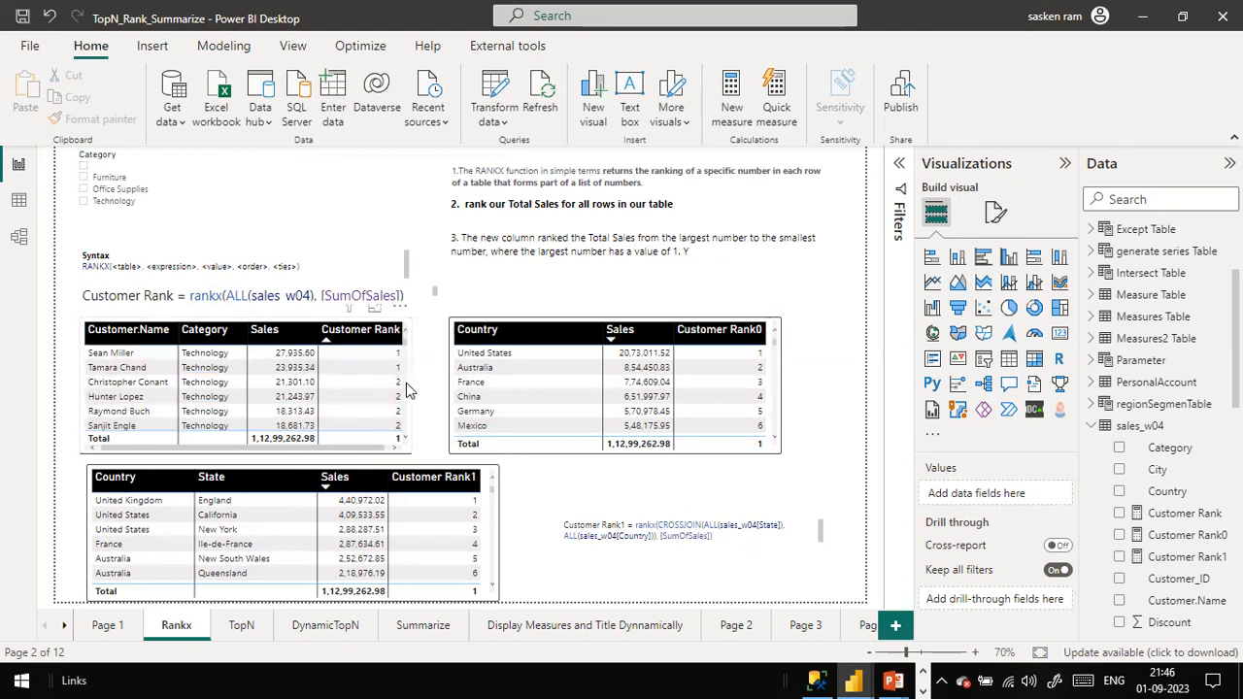
click(352, 345)
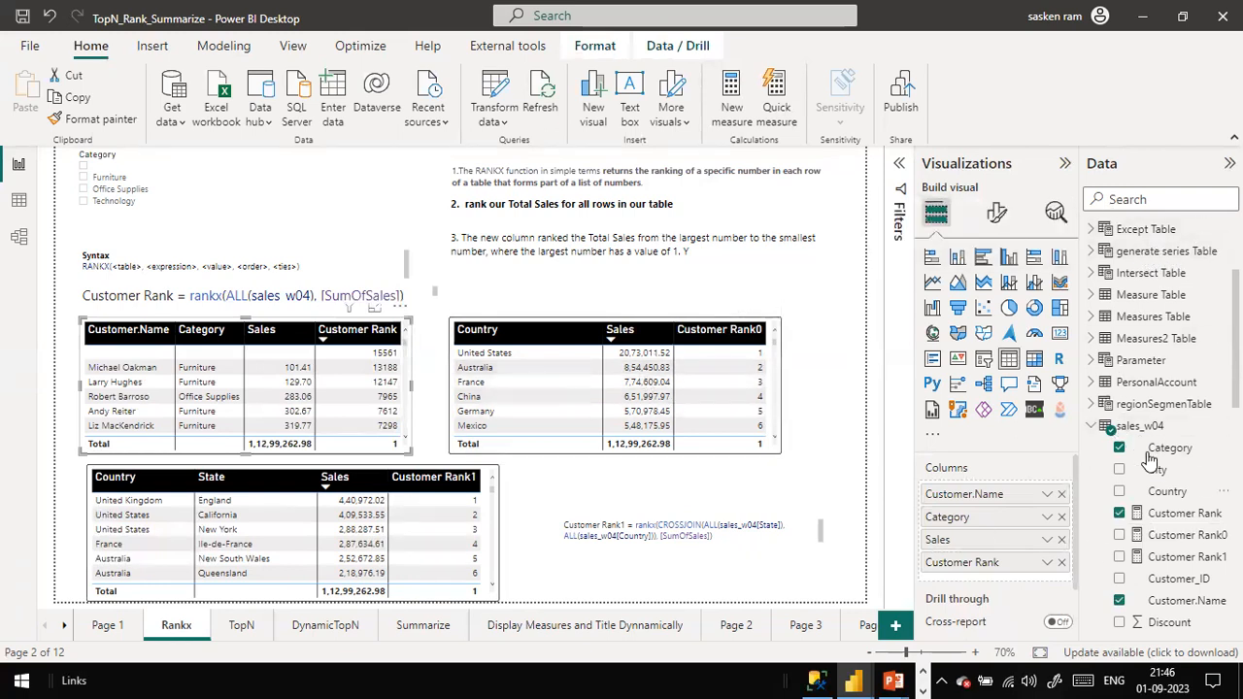
click(1164, 524)
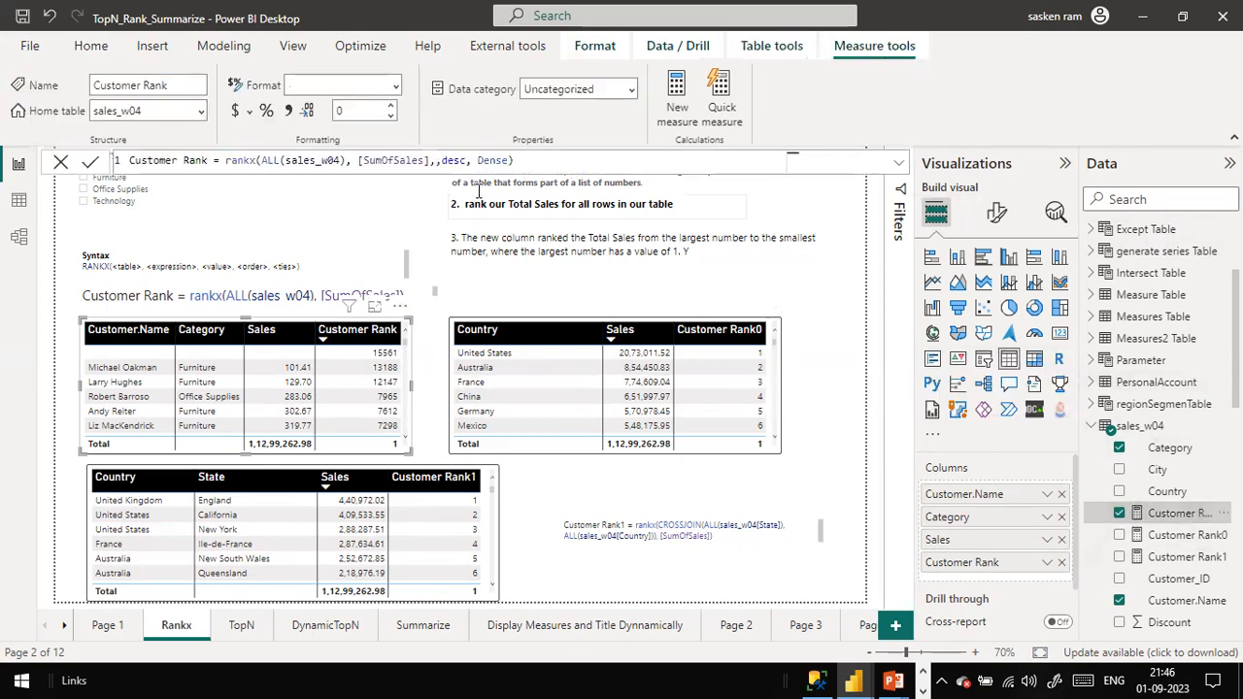
double_click(496, 162)
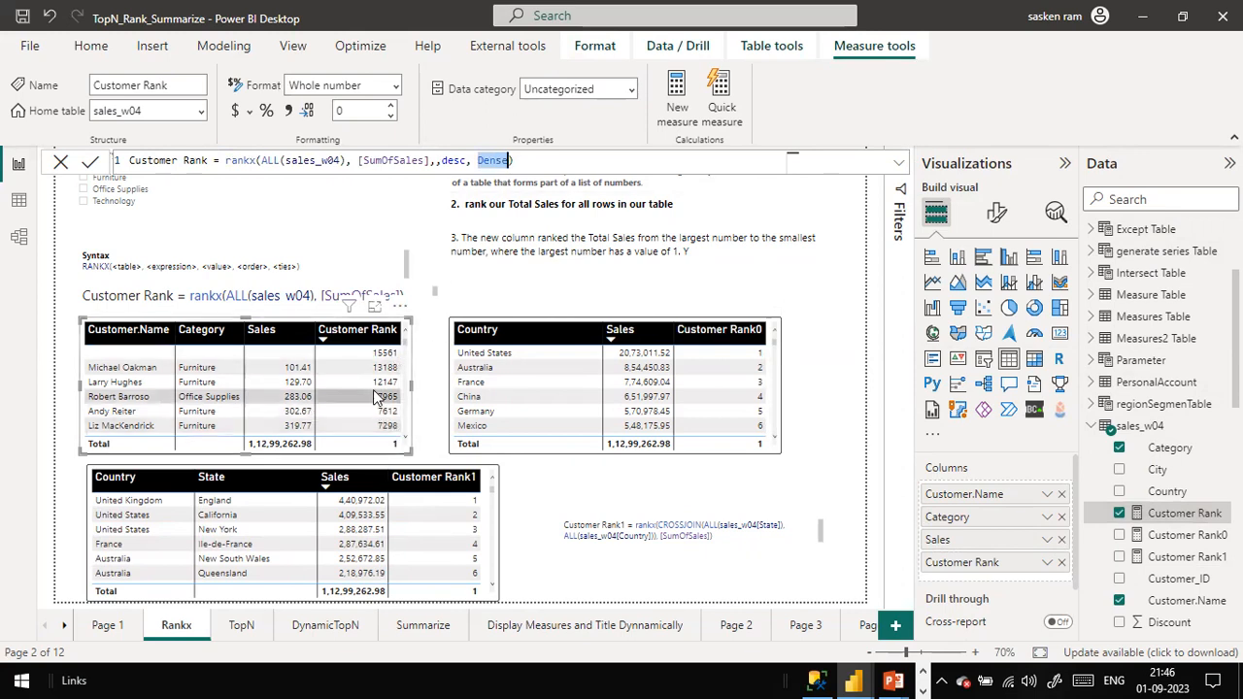
click(322, 338)
click(322, 337)
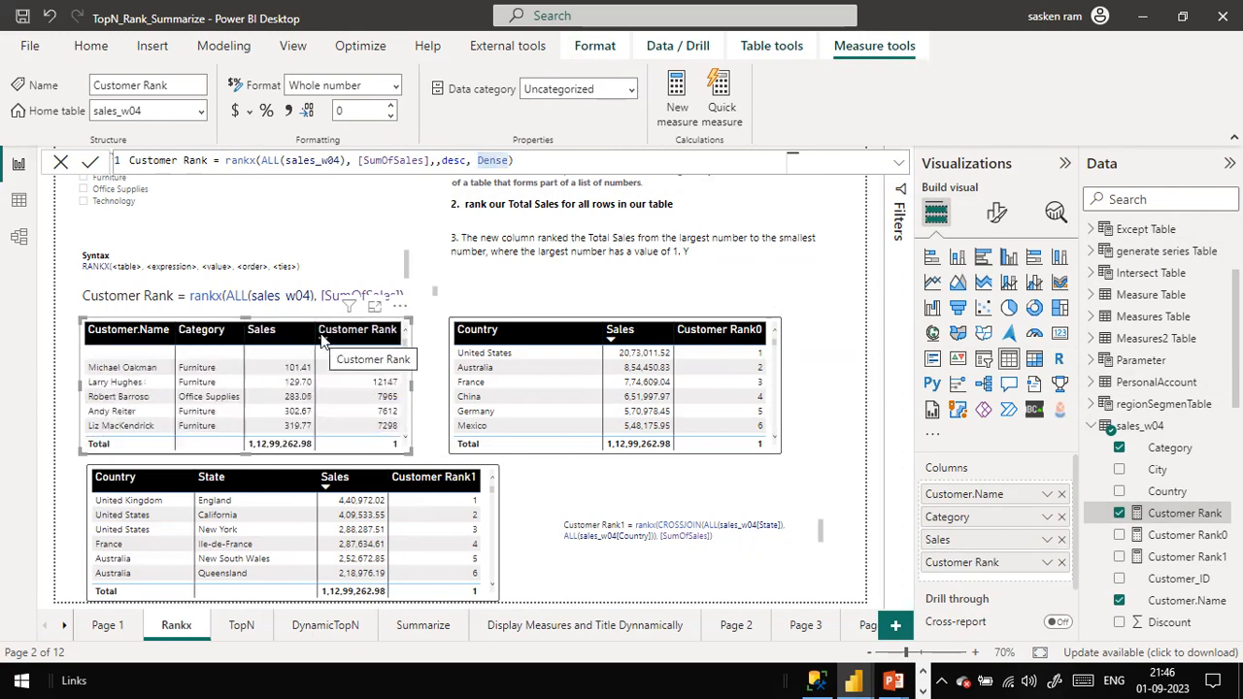
click(322, 337)
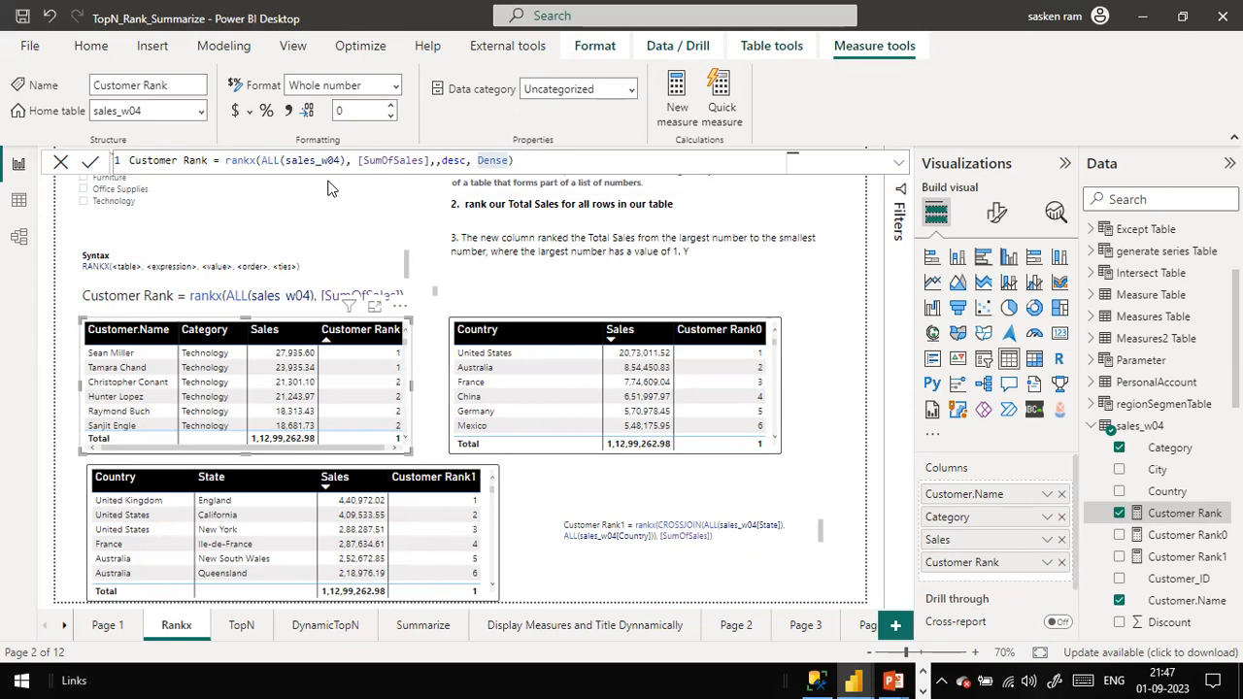
Insert 27900 as the value argument of the Customer Rank measure and examine the ranks in the customer table
double_click(481, 159)
click(485, 160)
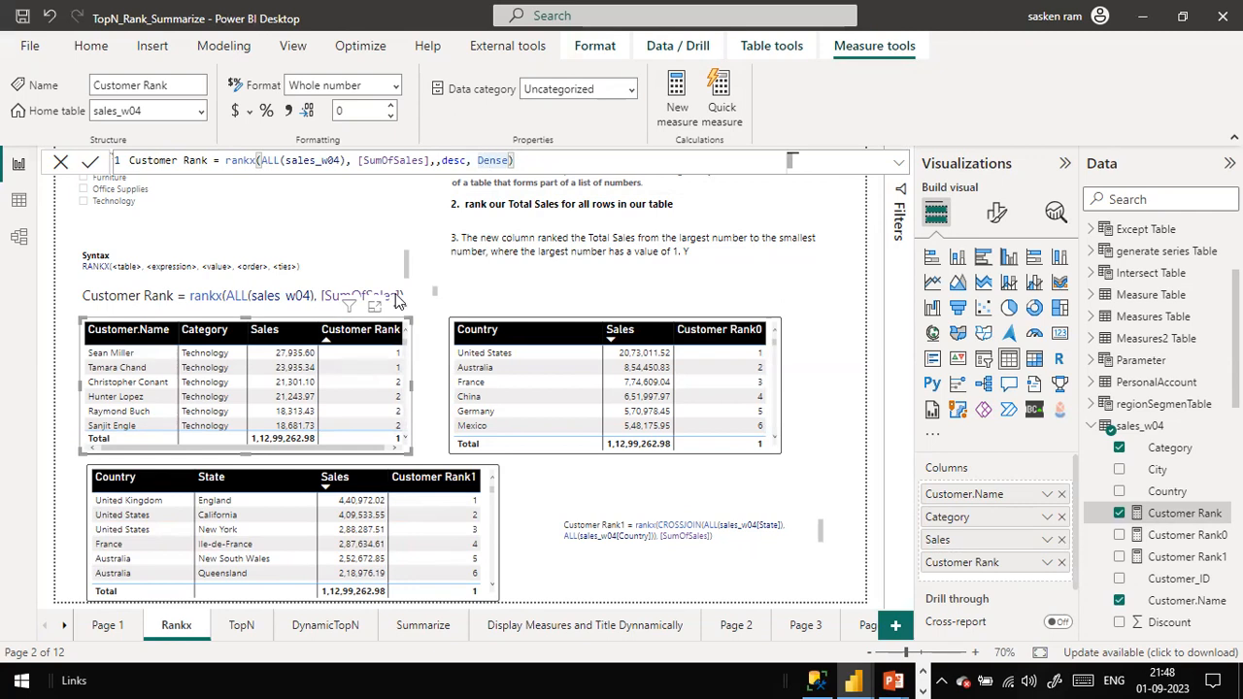
click(436, 161)
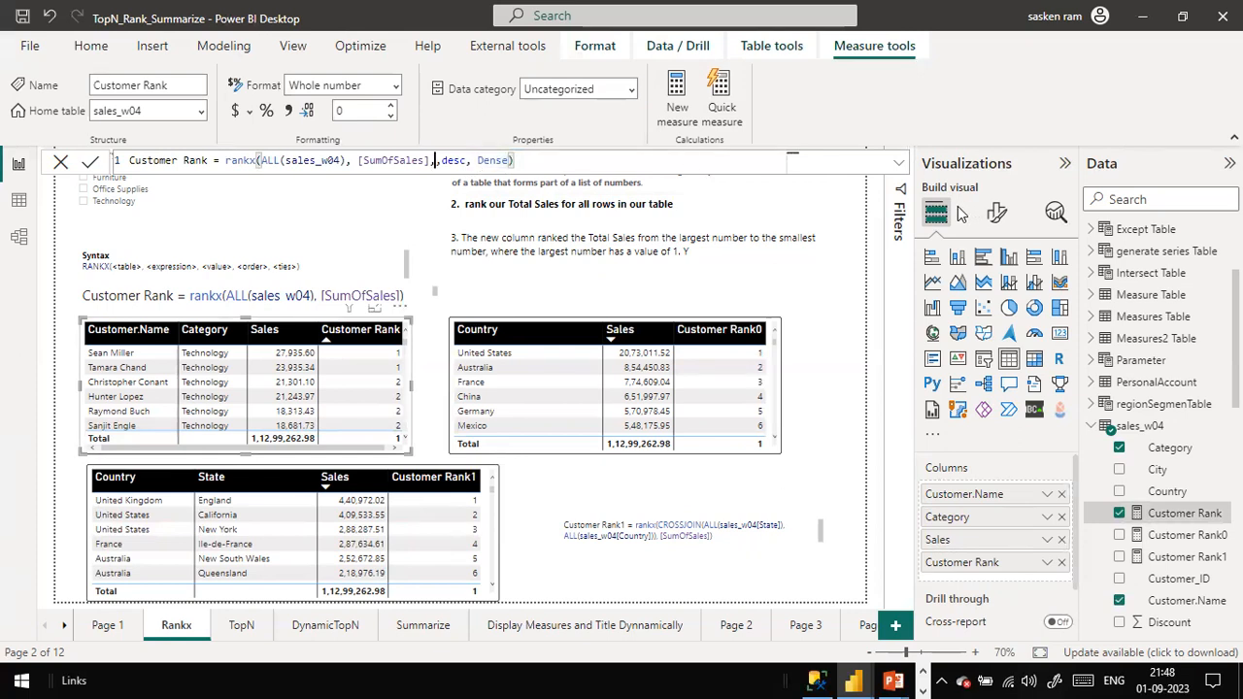
text(27,)
key(Left)
text(9000)
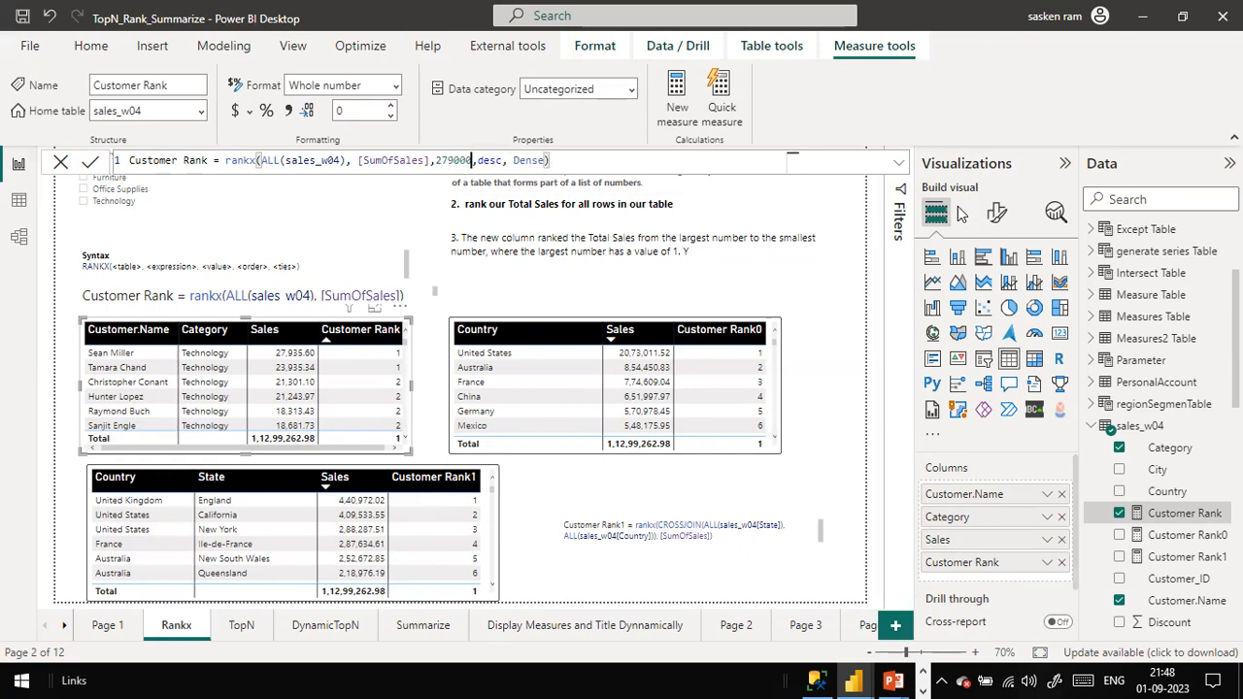
key(BackSpace)
key(Return)
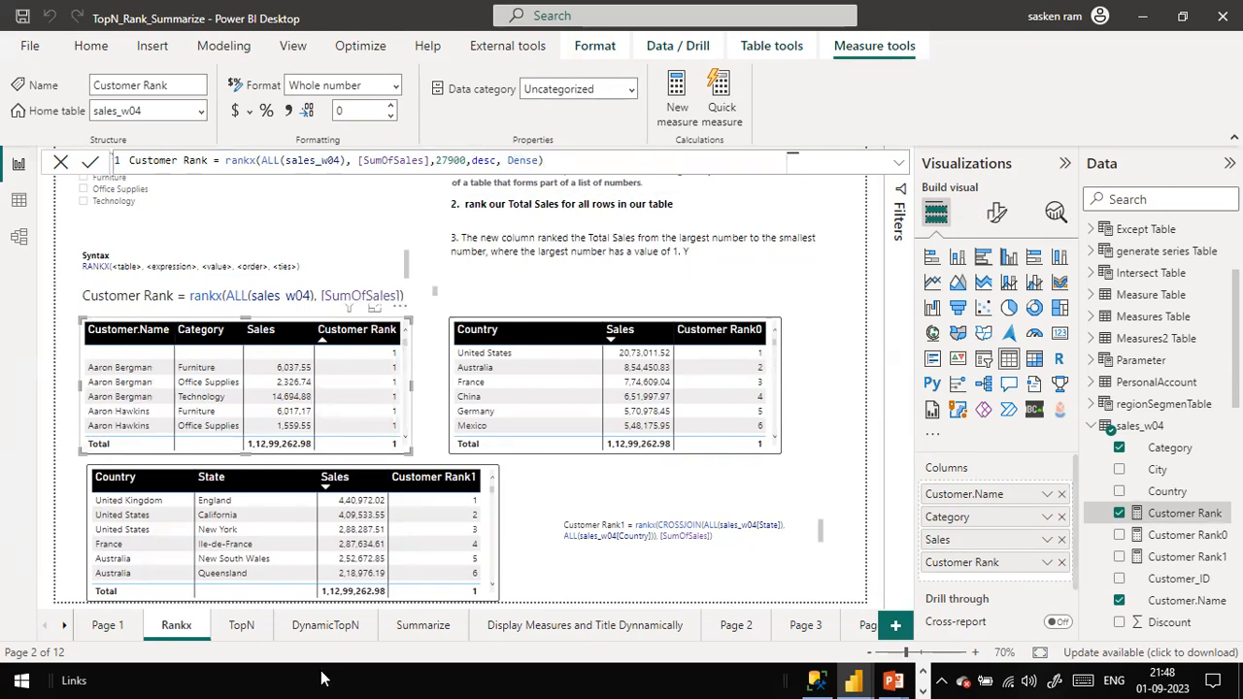
scroll(366, 381, down, 3)
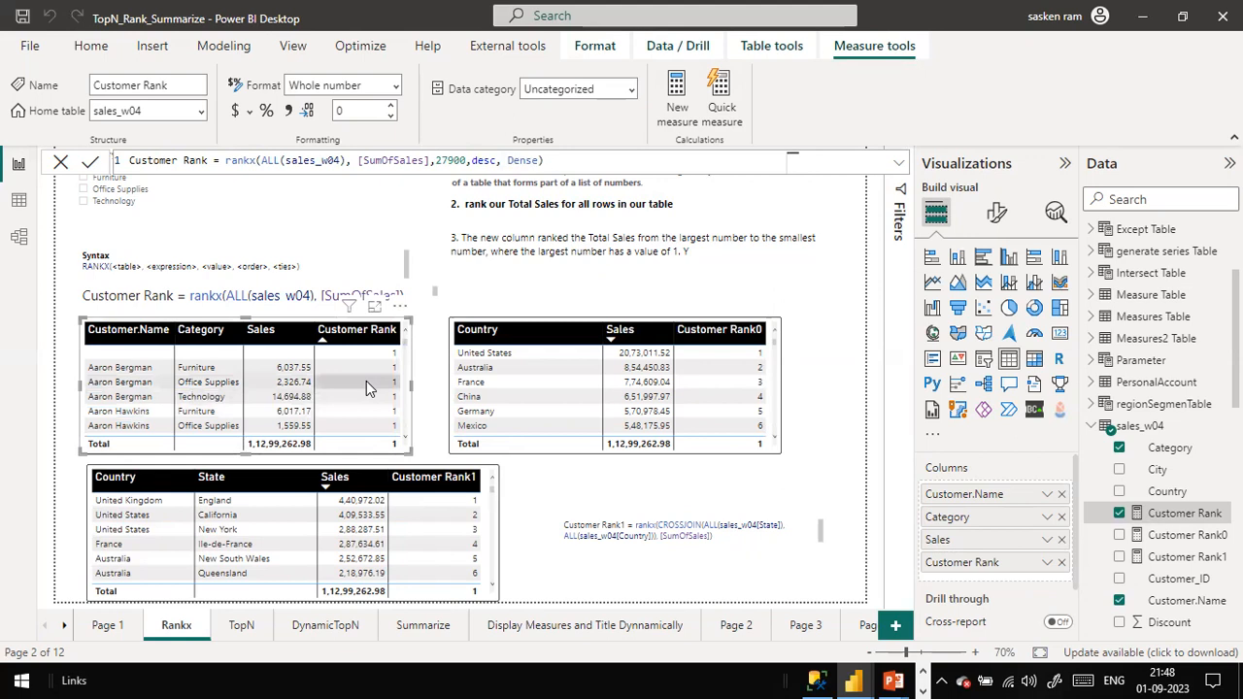
scroll(366, 381, down, 4)
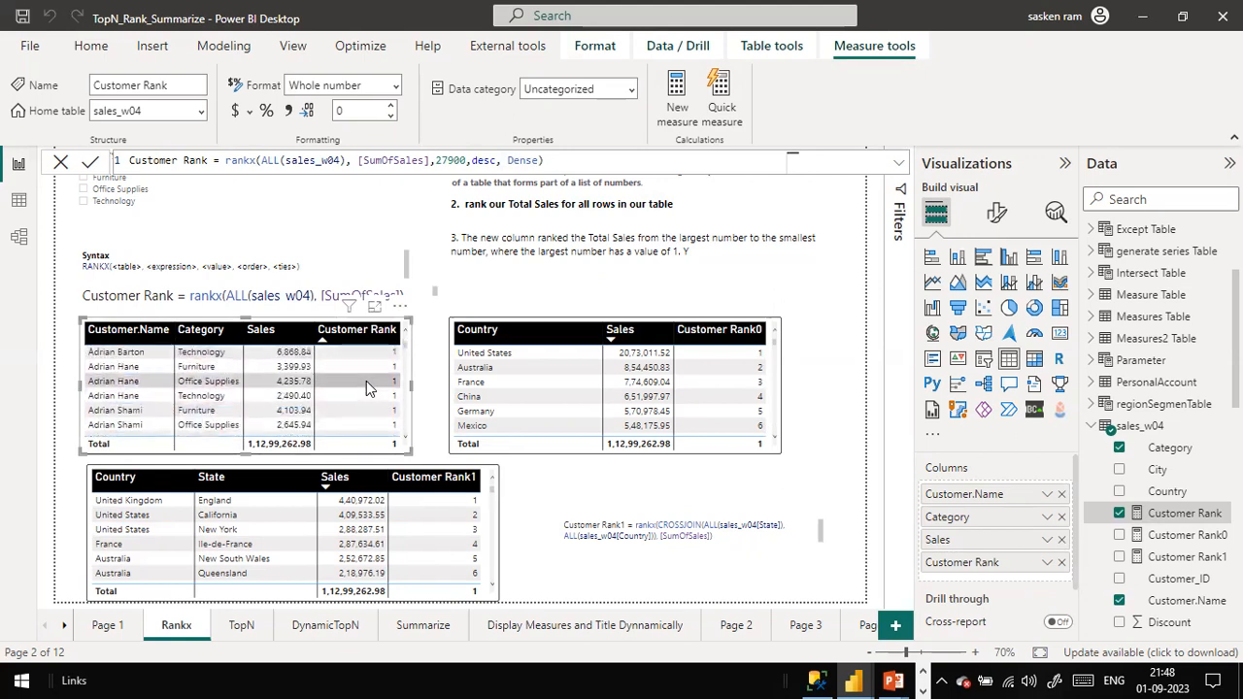
scroll(366, 380, up, 3)
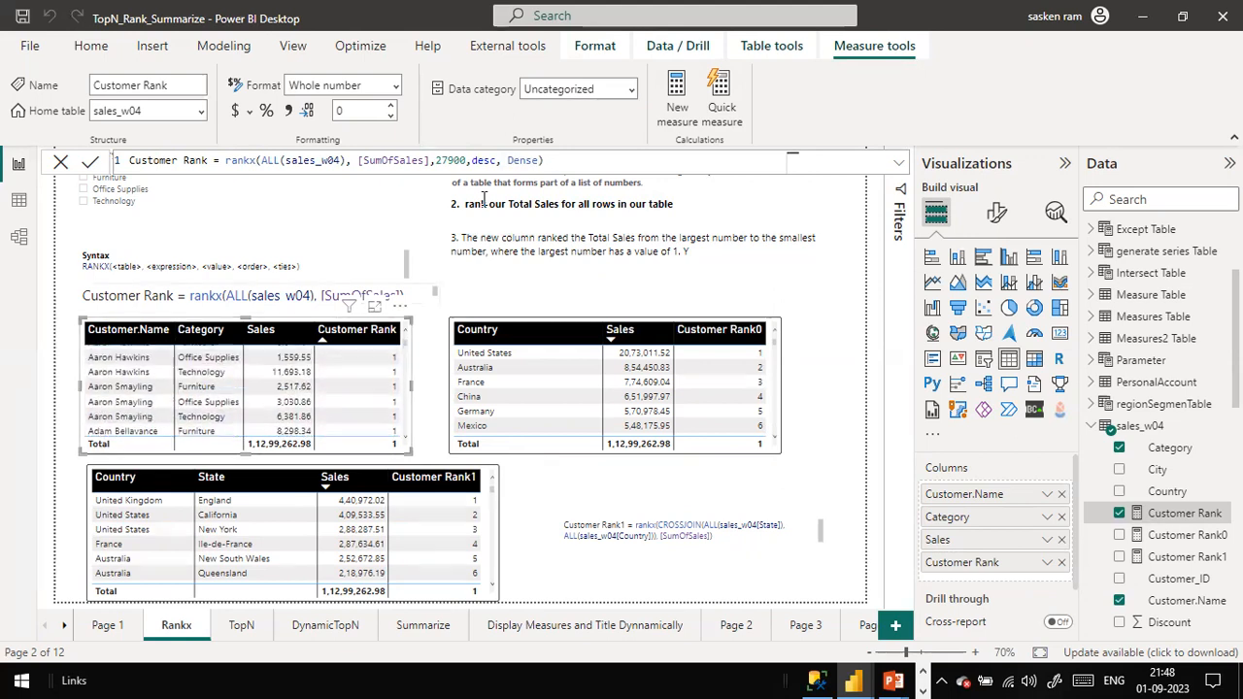
Remove the value argument from the Customer Rank measure, set its ties argument to Skip, and check the customer table's ranks
double_click(450, 161)
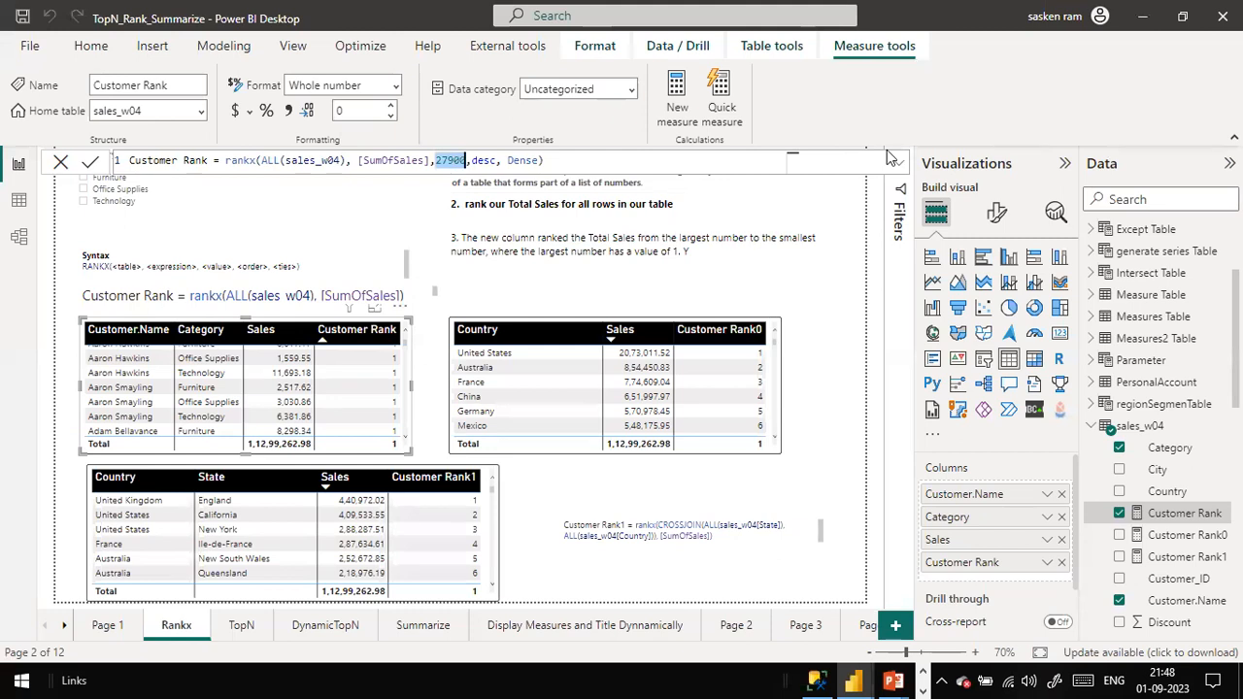
key(BackSpace)
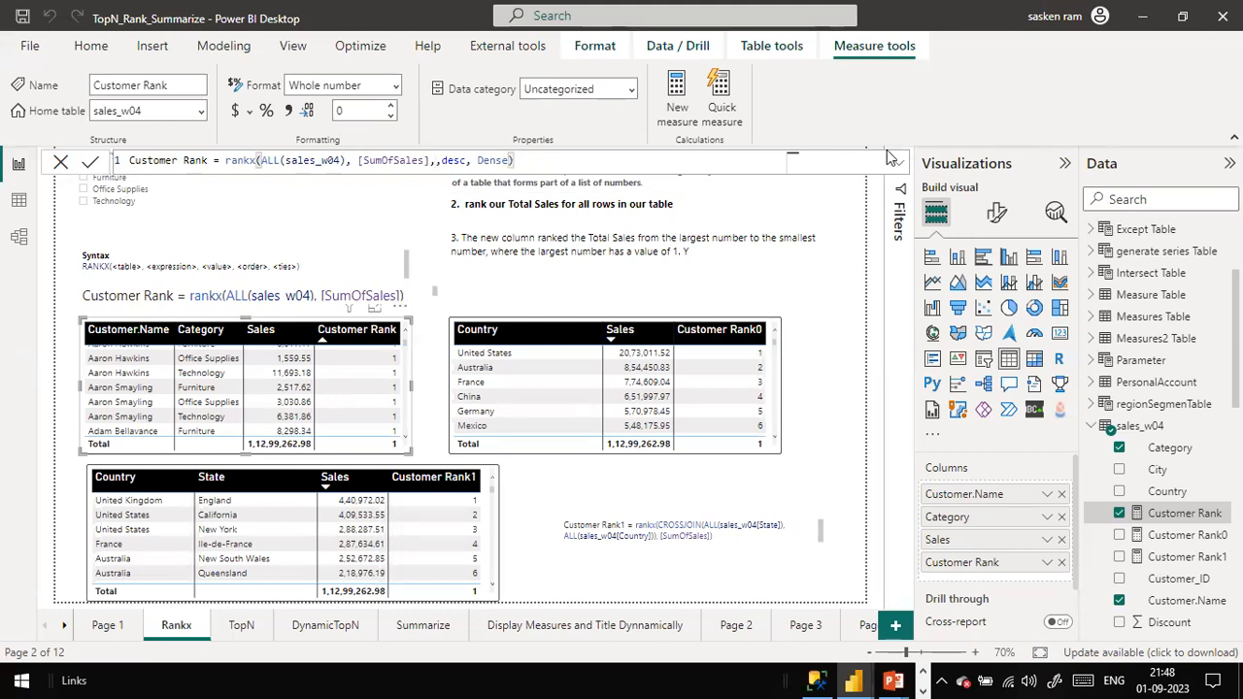
key(Right)
key(Right)
key(Right)
key(Right)
key(Right)
key(Delete)
key(Delete)
key(Delete)
key(Delete)
key(Delete)
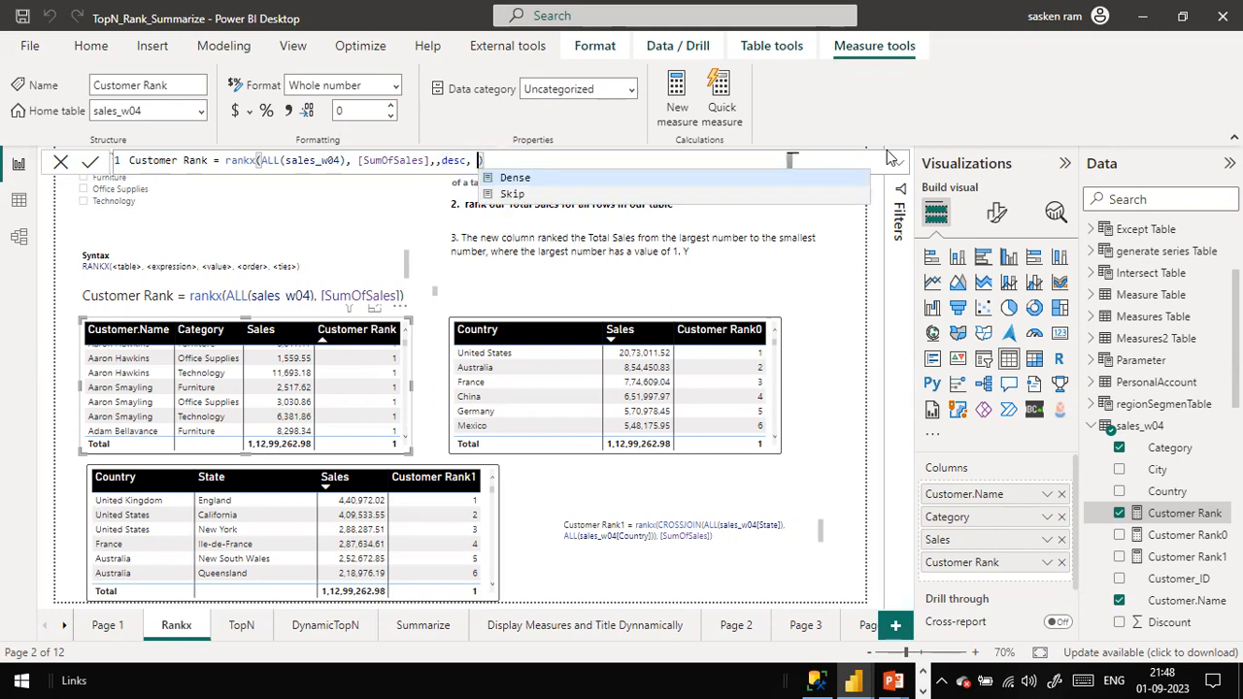
text(sKI)
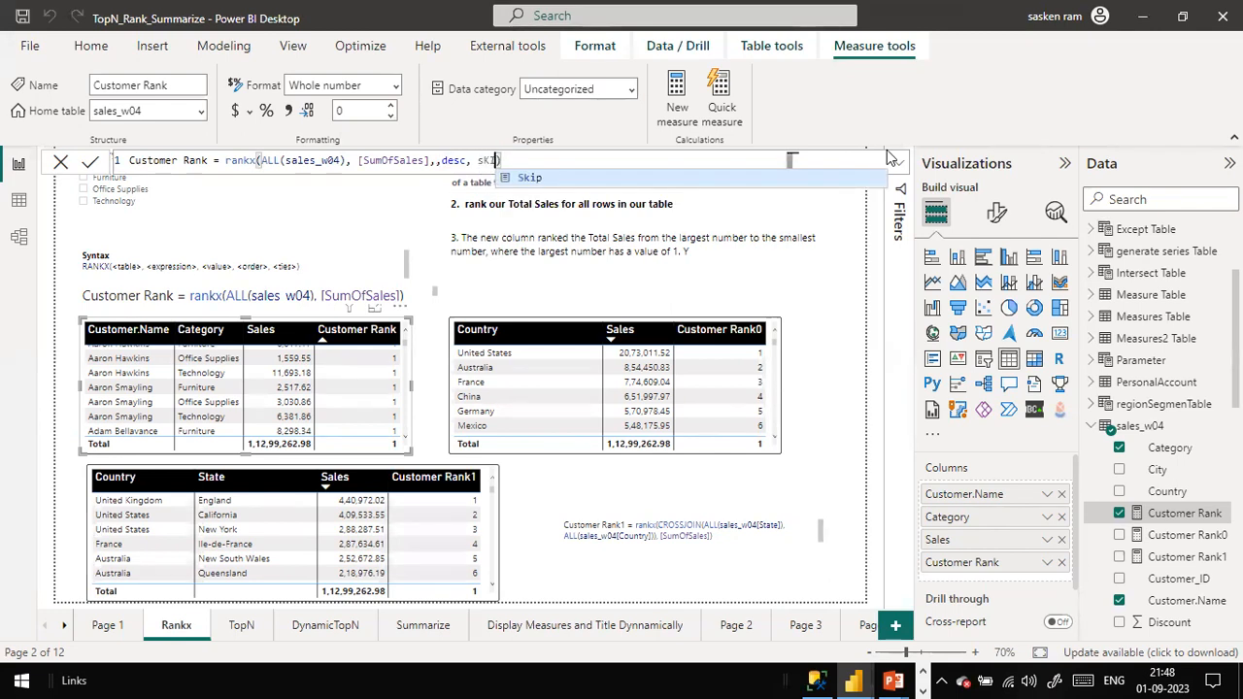
key(Right)
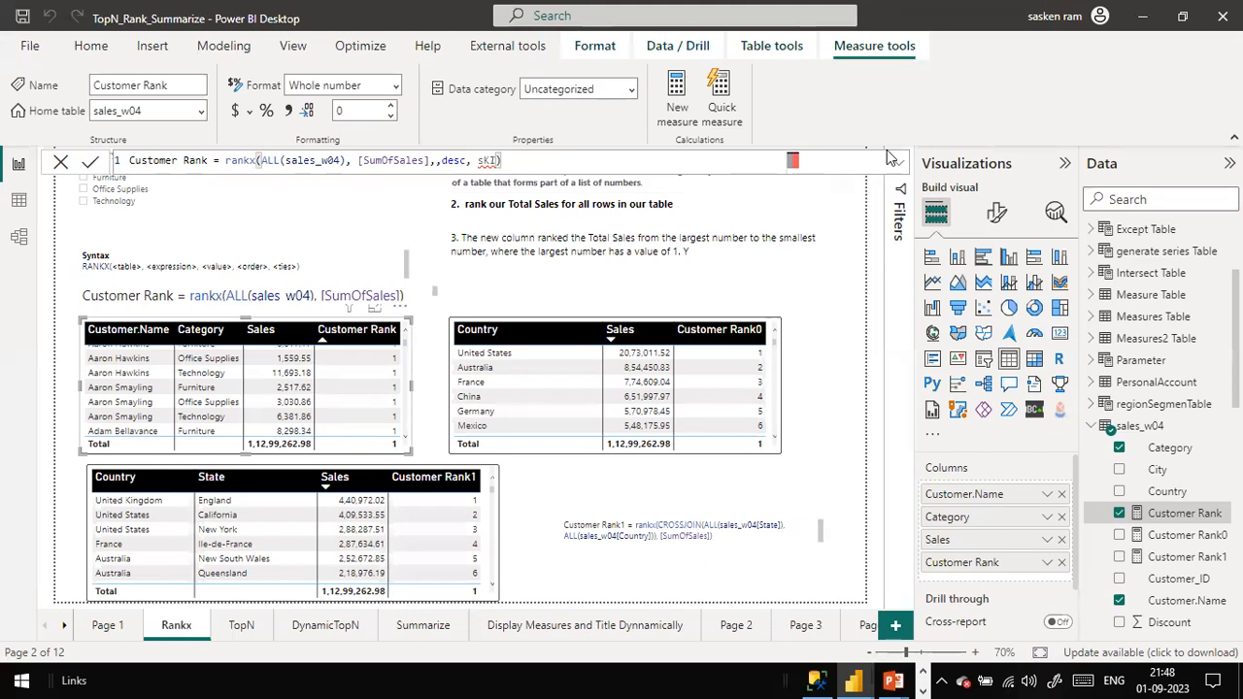
key(BackSpace)
key(BackSpace)
key(BackSpace)
key(BackSpace)
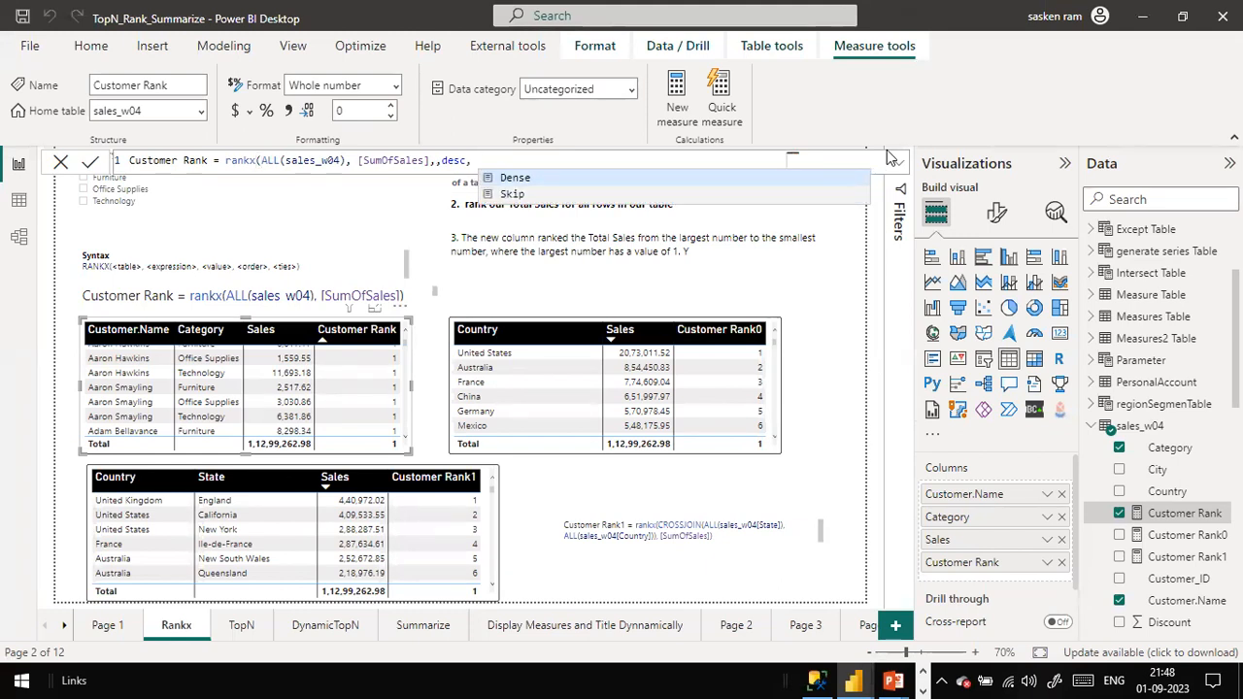
key(Tab)
text())
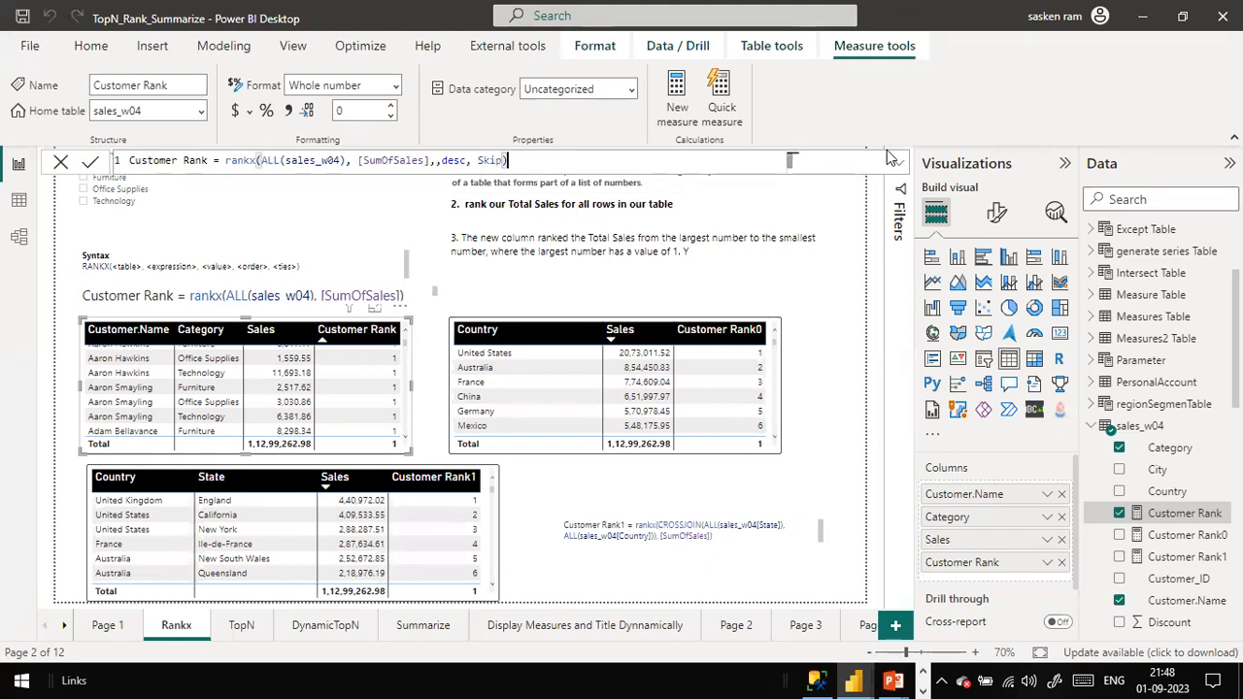
key(Return)
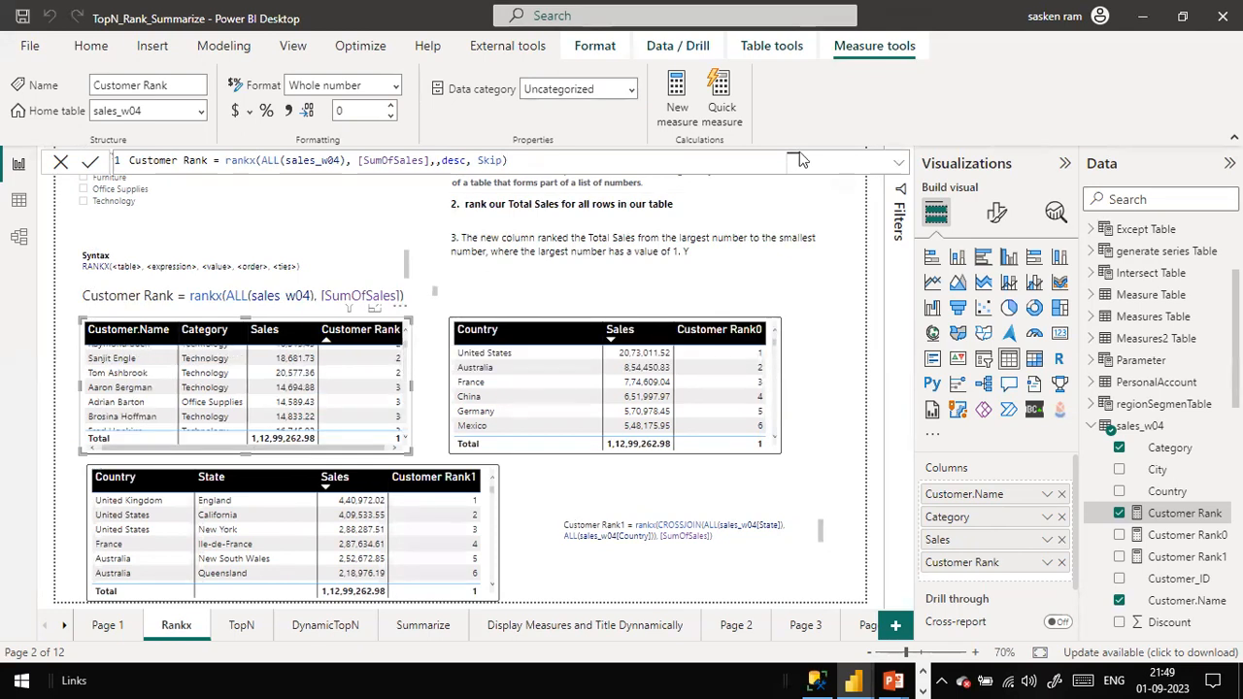
scroll(362, 398, up, 3)
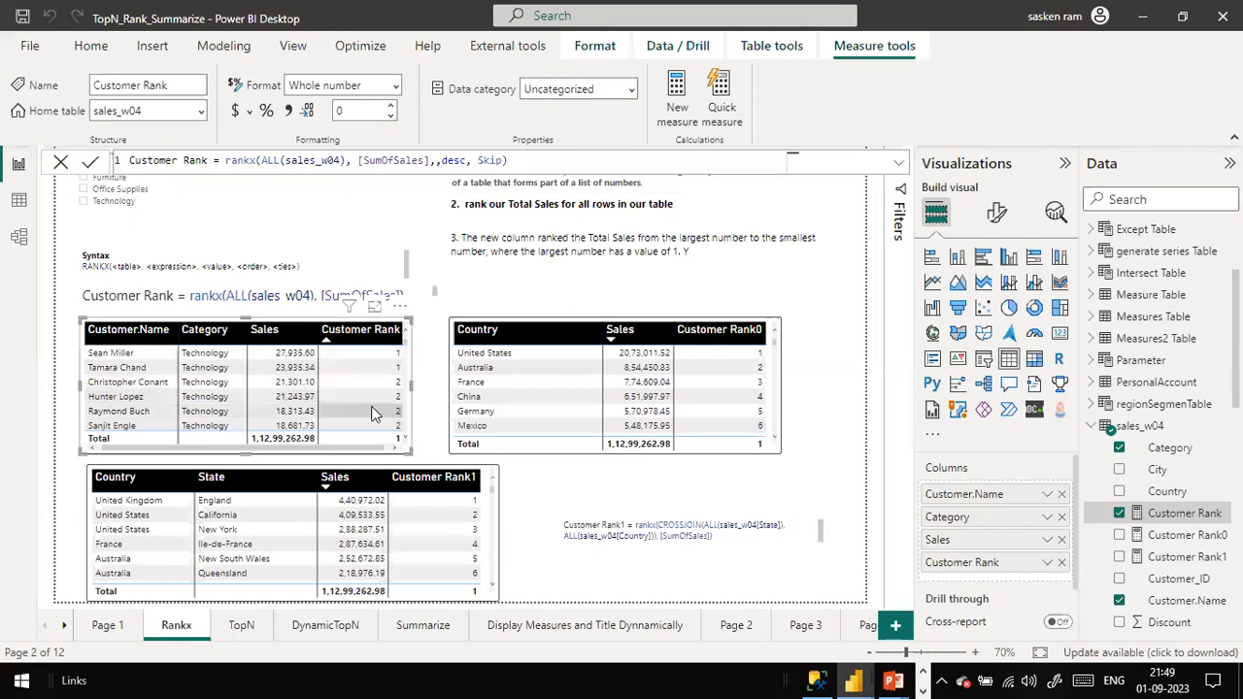
Insert 18313 as the value argument before desc in the Customer Rank measure and examine the customer table's ranks
click(484, 163)
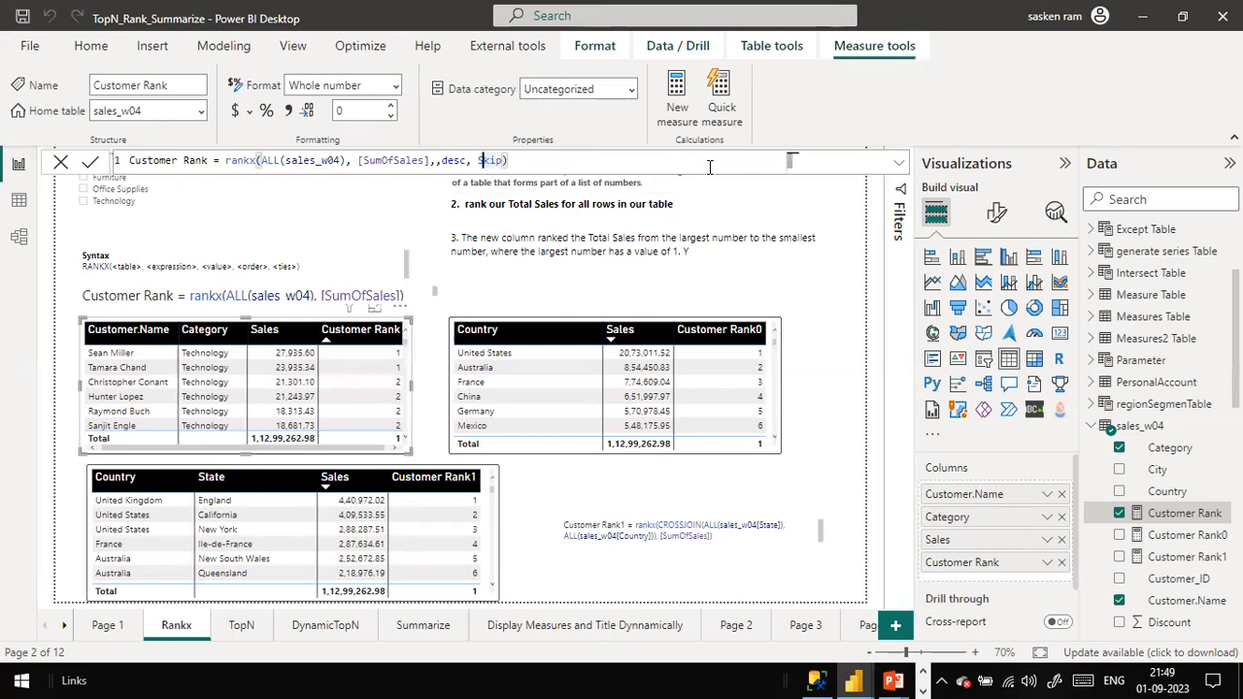
key(Left)
key(Left)
key(Left)
key(Left)
key(Left)
key(Left)
key(Left)
key(Left)
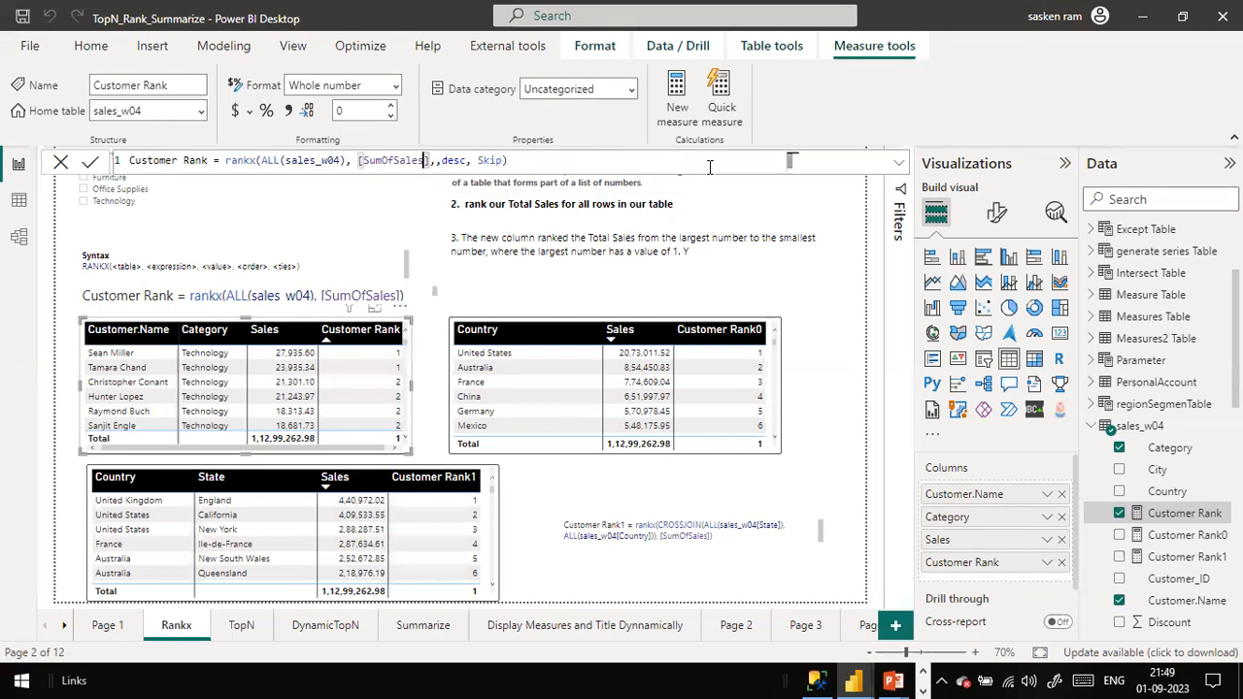
key(End)
key(Left)
key(Left)
key(Left)
key(Left)
key(Left)
key(Left)
key(Left)
key(Left)
key(Left)
key(Left)
key(Left)
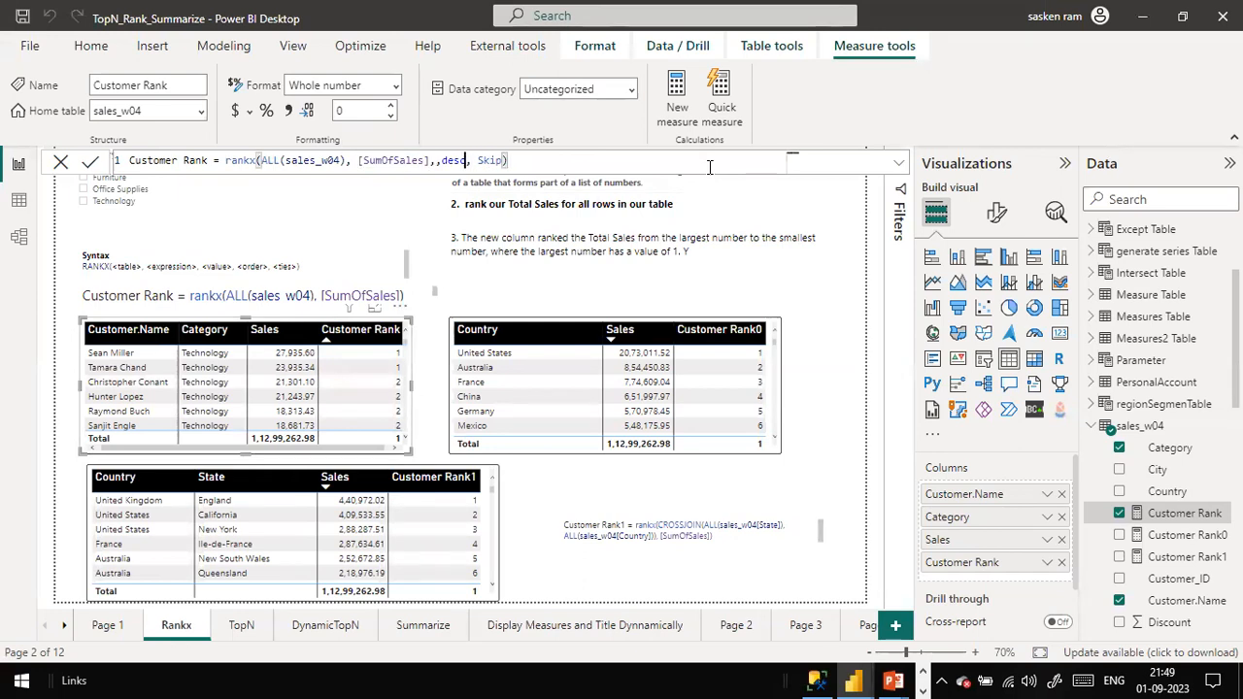
text(,18313)
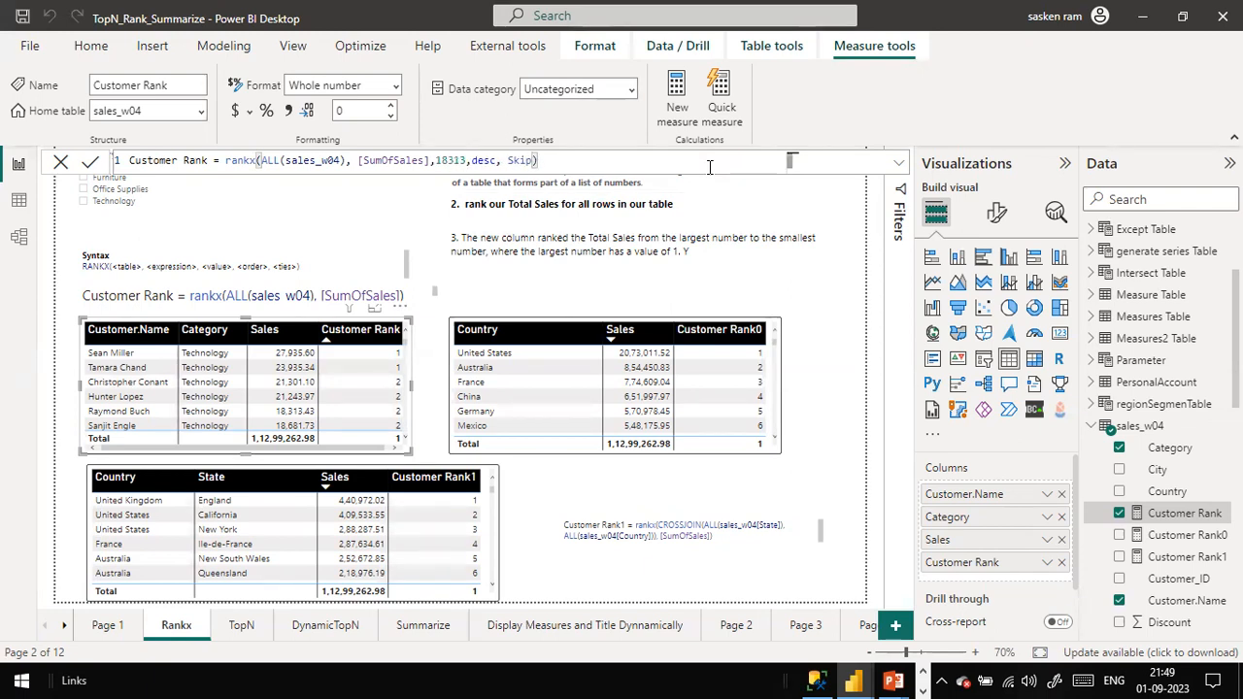
key(Return)
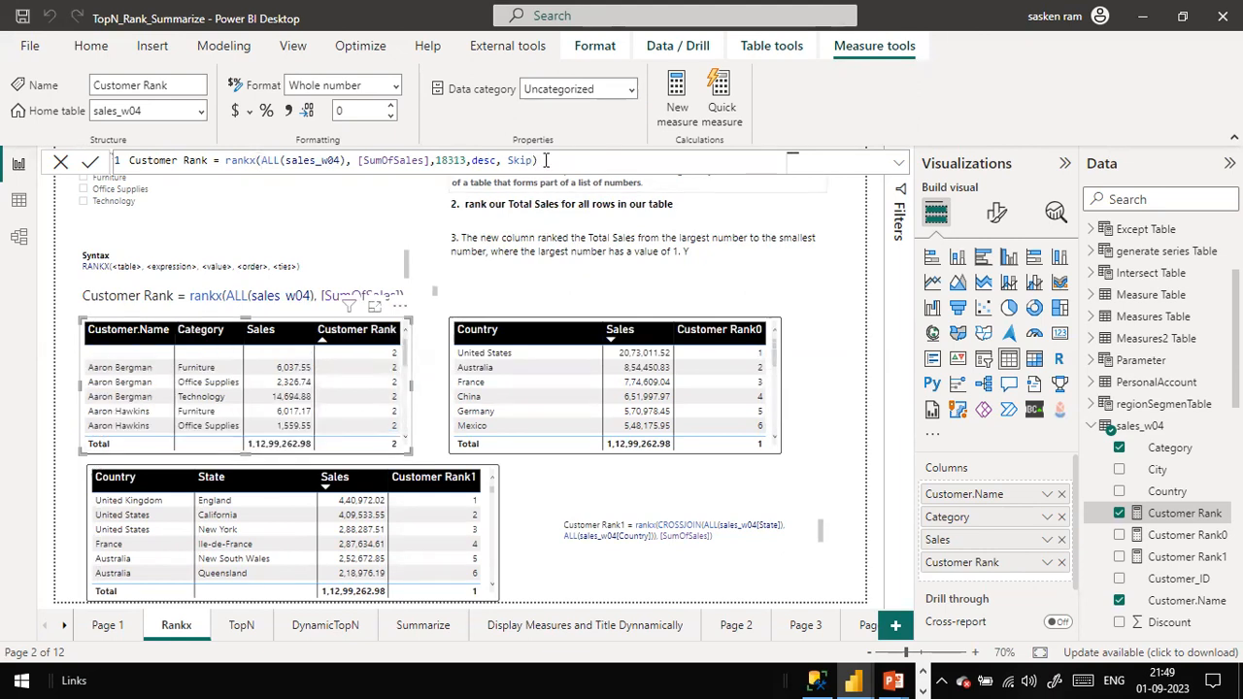
click(442, 161)
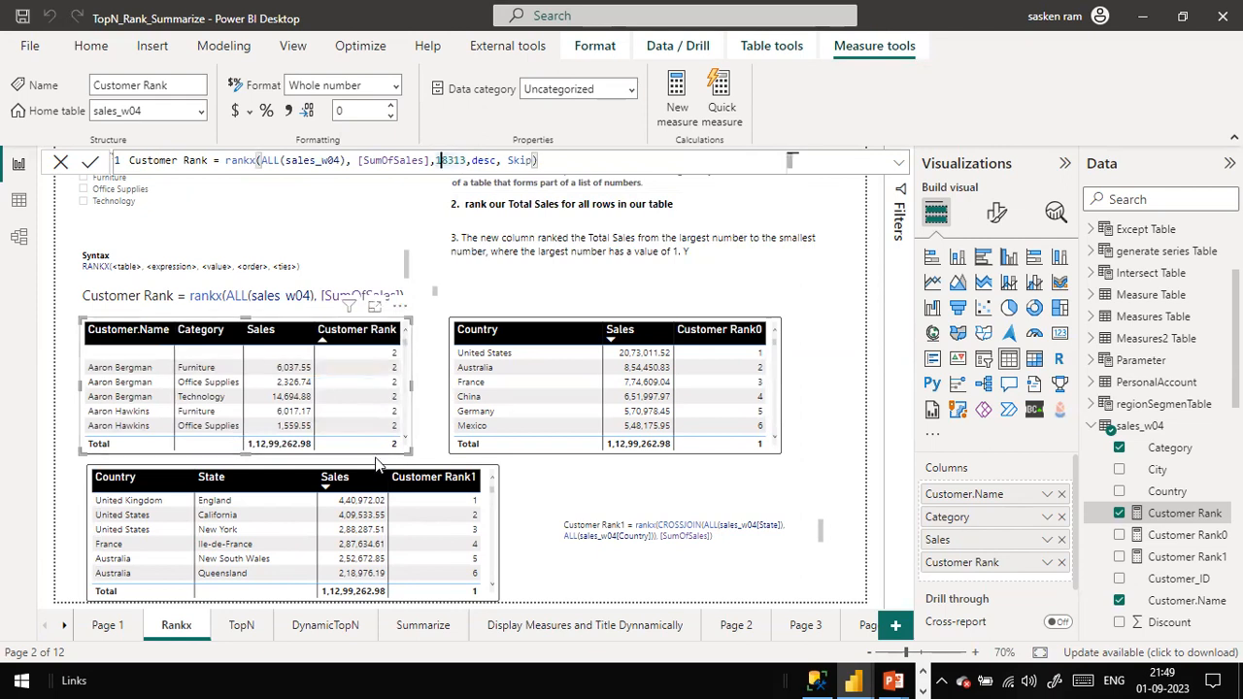
scroll(376, 415, down, 1)
scroll(382, 373, up, 1)
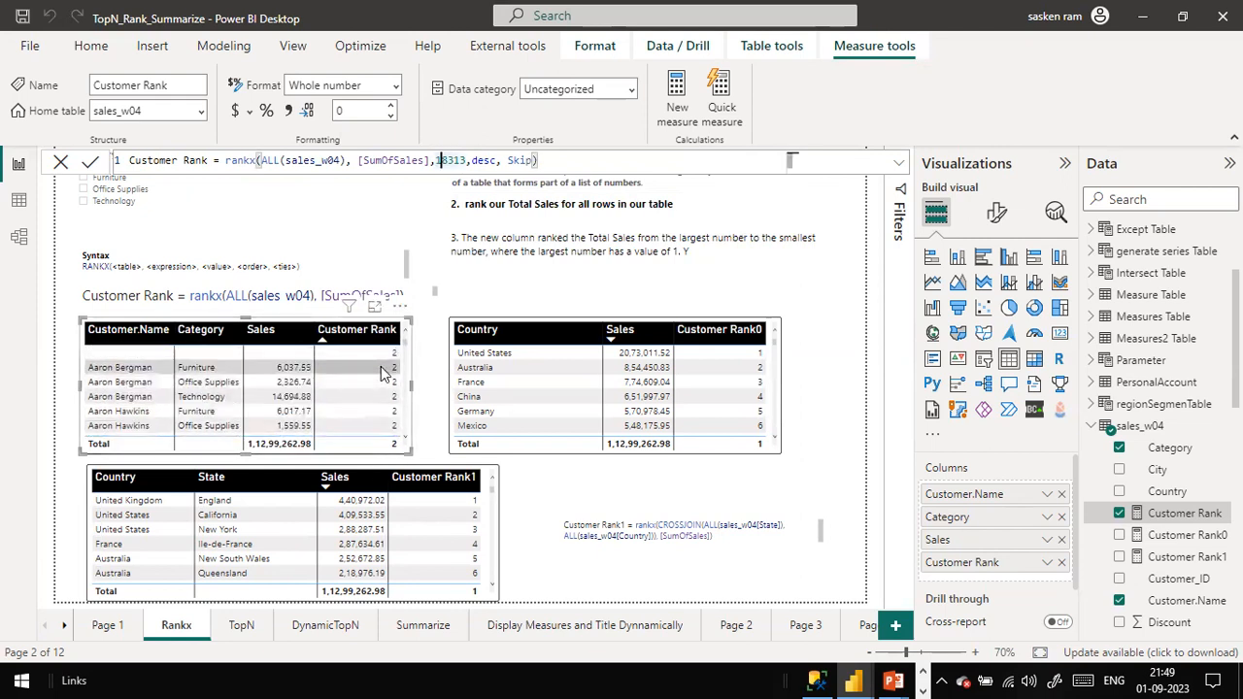
Clear the value argument of the Customer Rank measure and set its ties argument to Dense
double_click(452, 160)
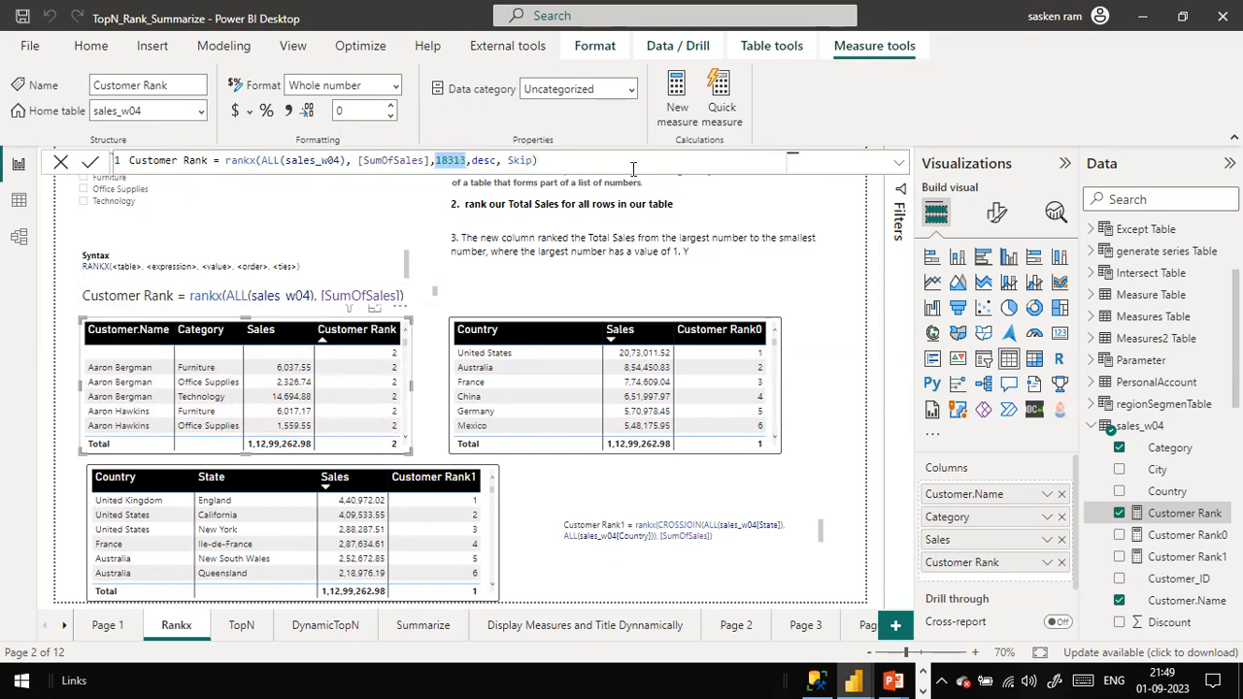
key(BackSpace)
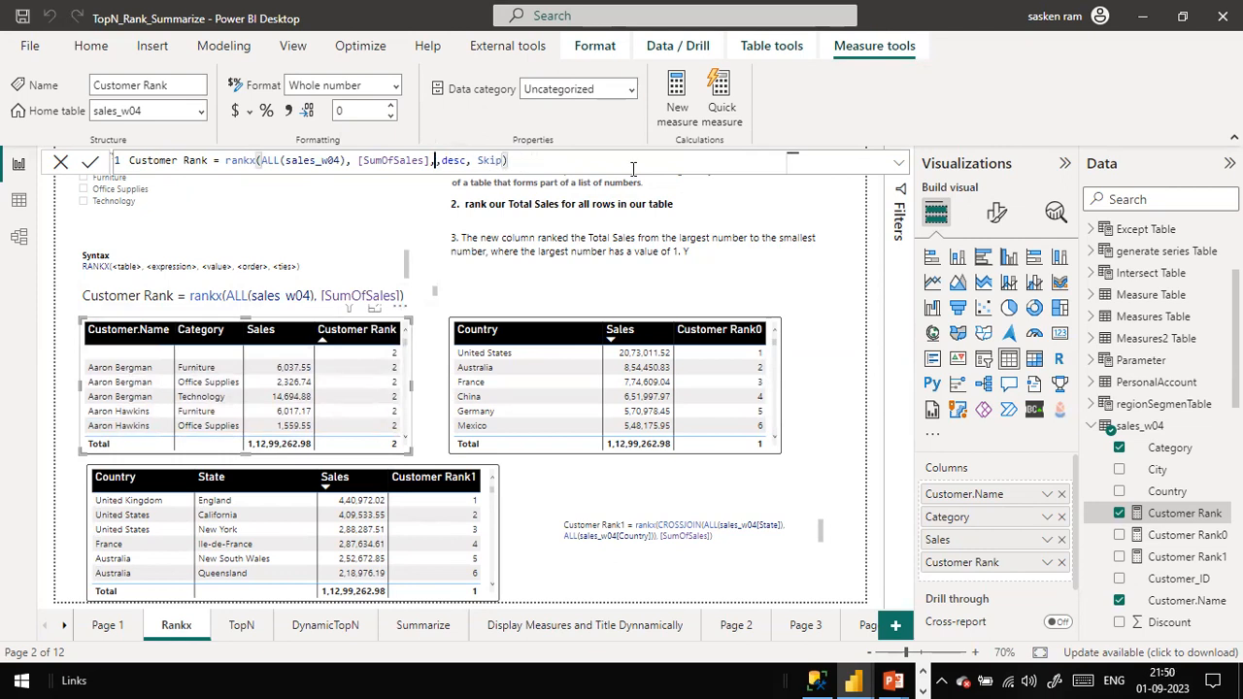
key(Right)
key(Right)
key(Left)
key(Left)
key(Left)
key(Left)
key(Right)
key(End)
key(Left)
key(Left)
key(BackSpace)
key(BackSpace)
key(BackSpace)
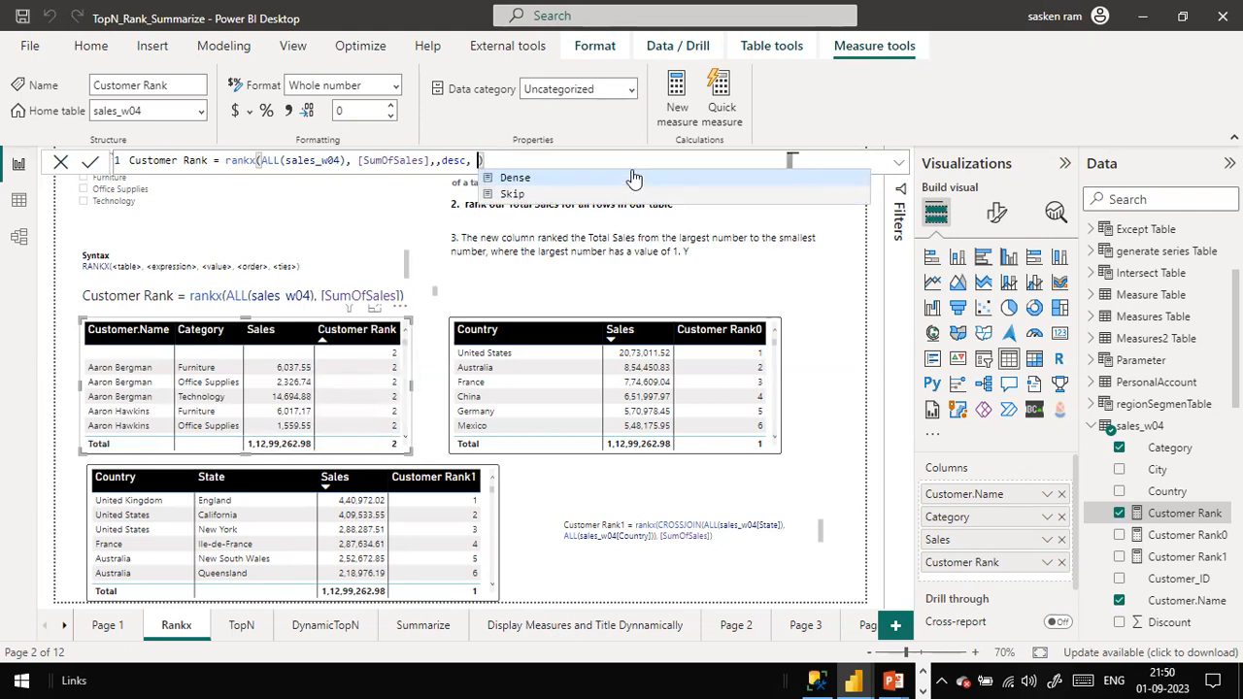
click(631, 177)
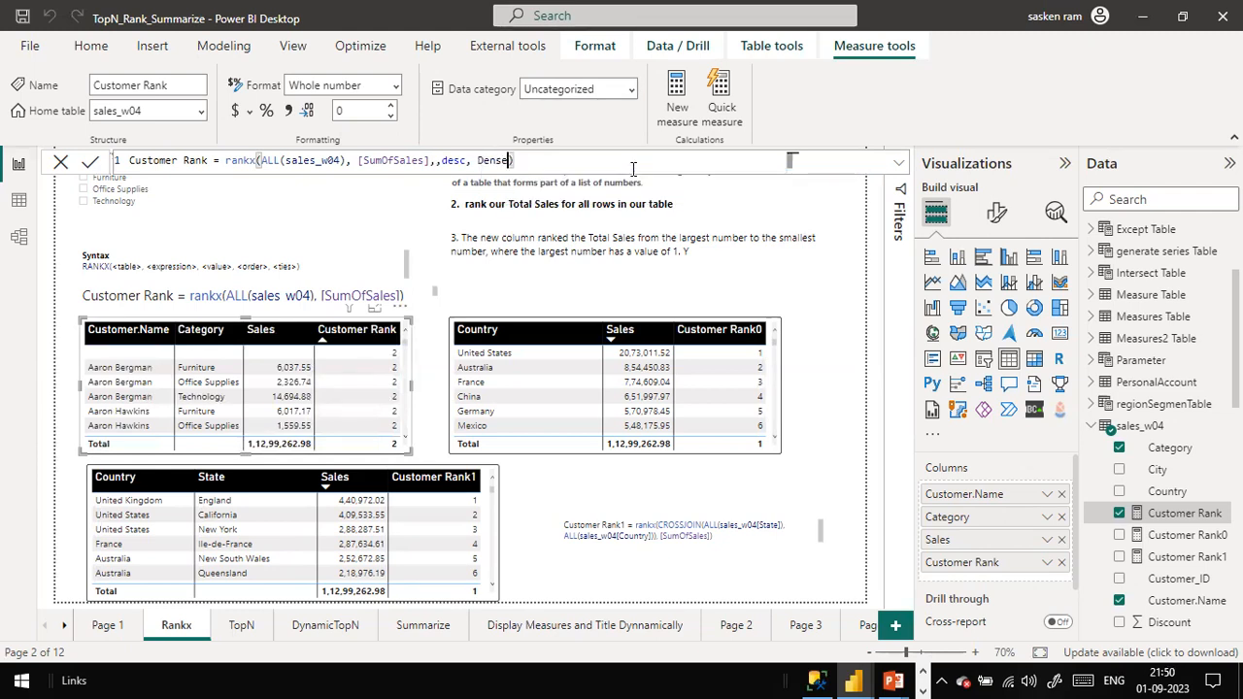
text(/)
key(Return)
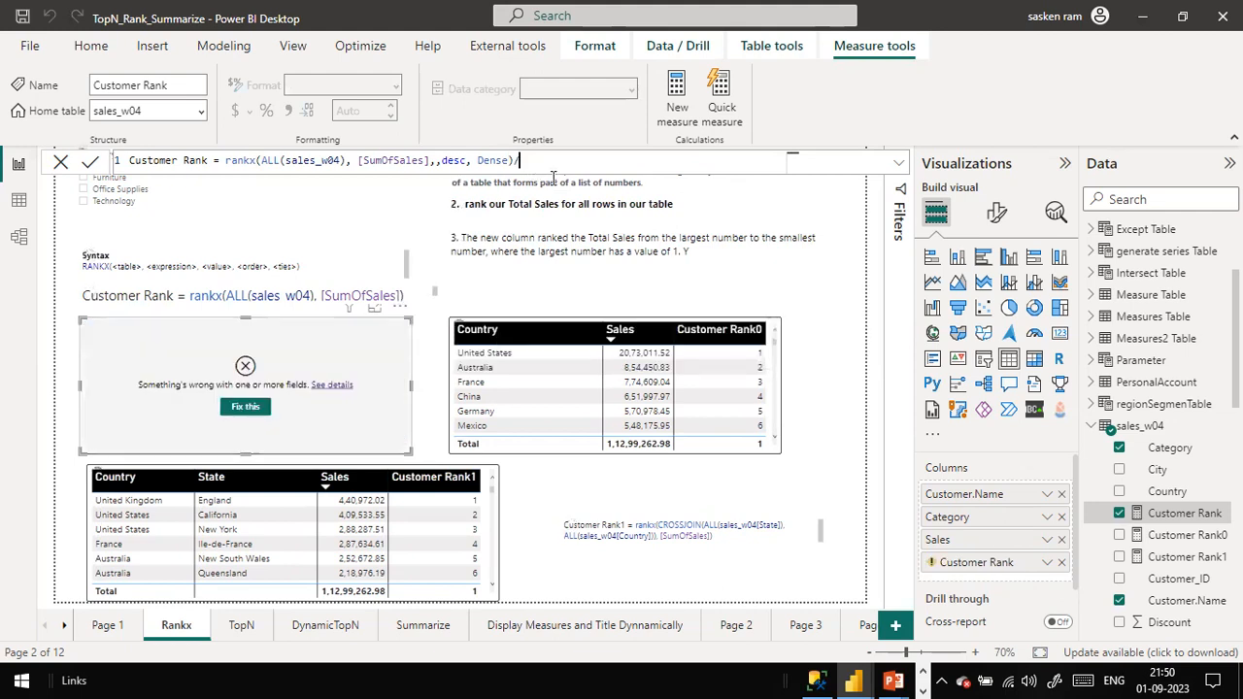
key(BackSpace)
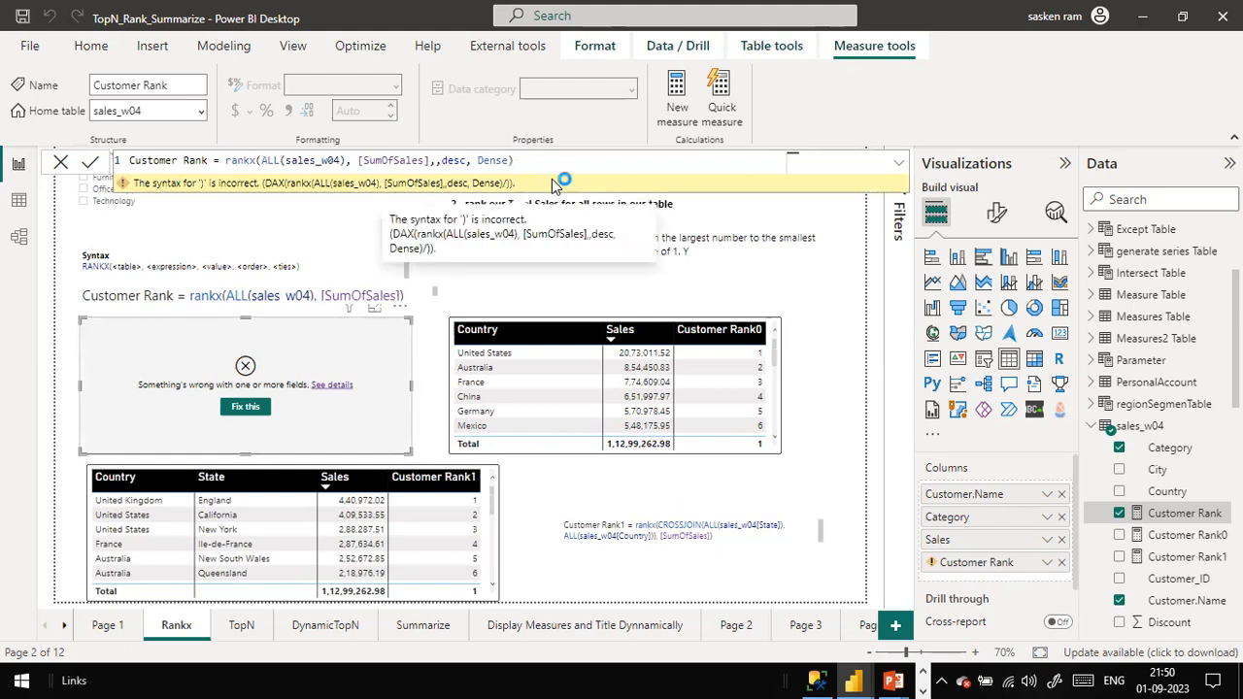
key(Return)
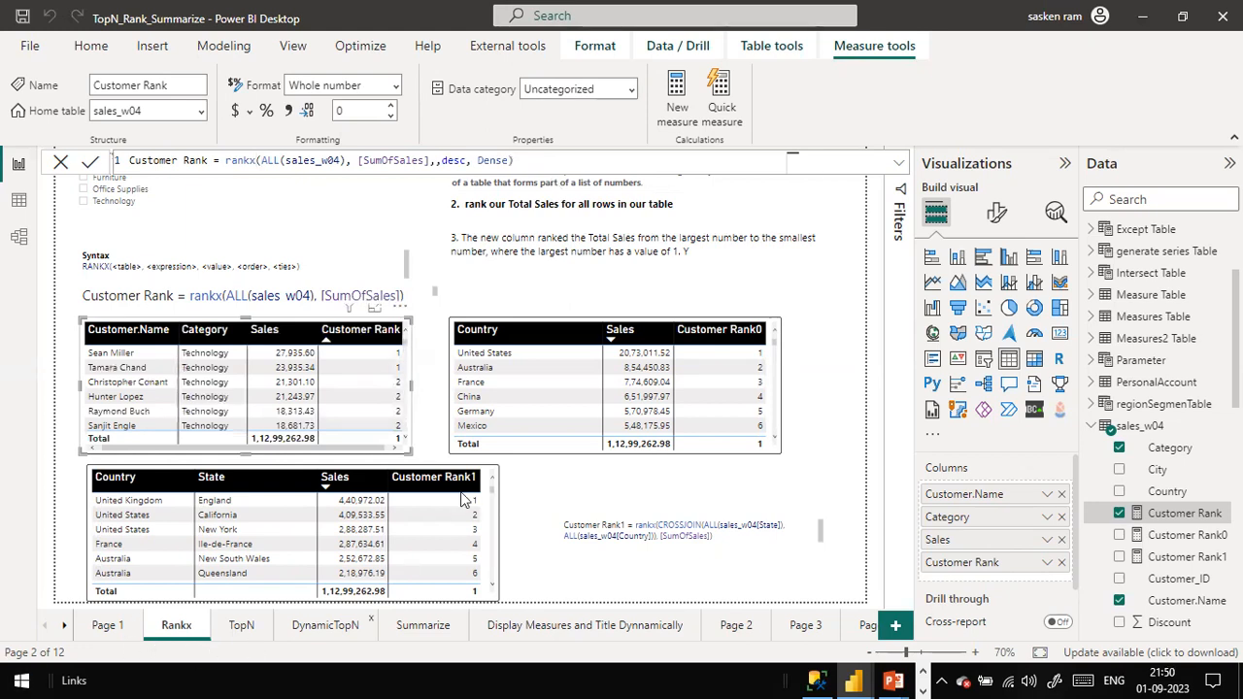
key(alt+Tab)
key(alt+Tab)
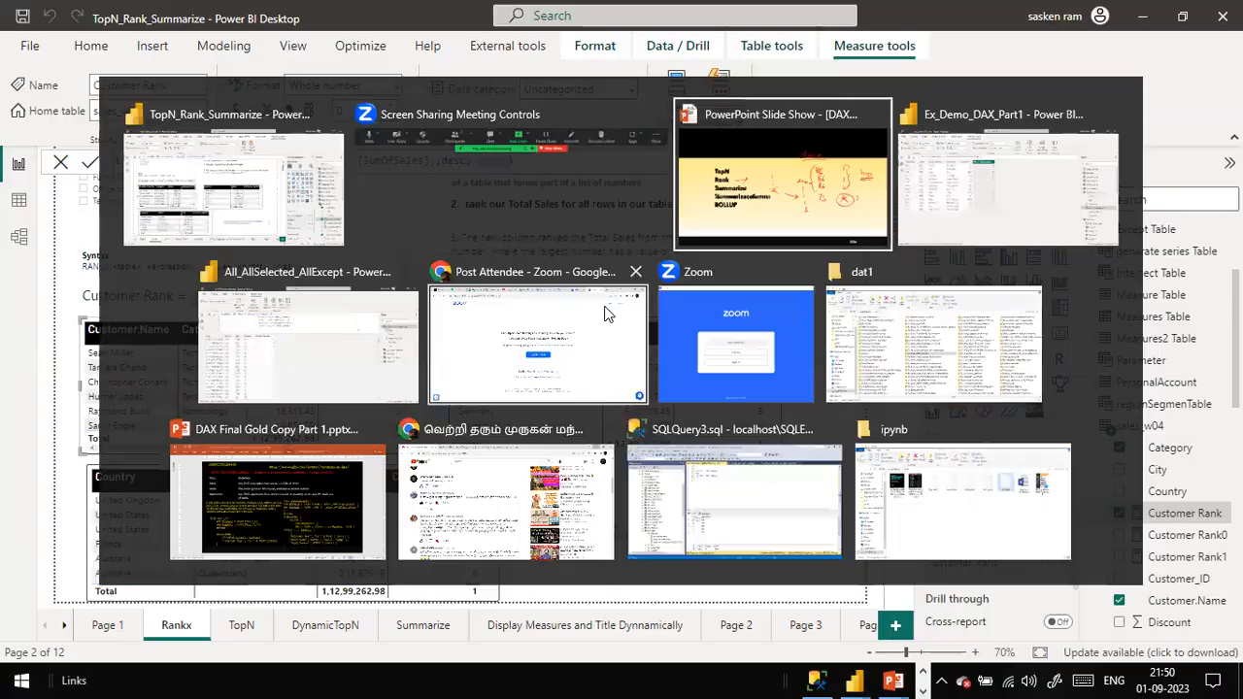
key(alt+Tab)
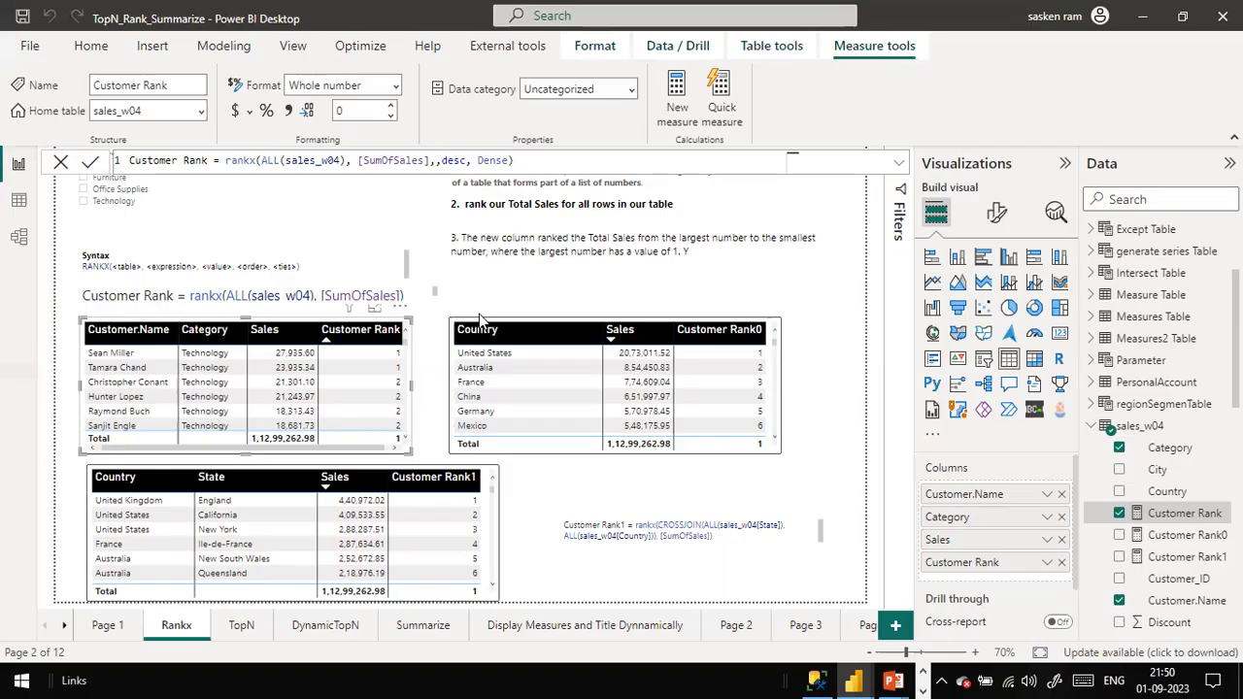
Open the TopN report page and review the TOPN syntax text
click(235, 630)
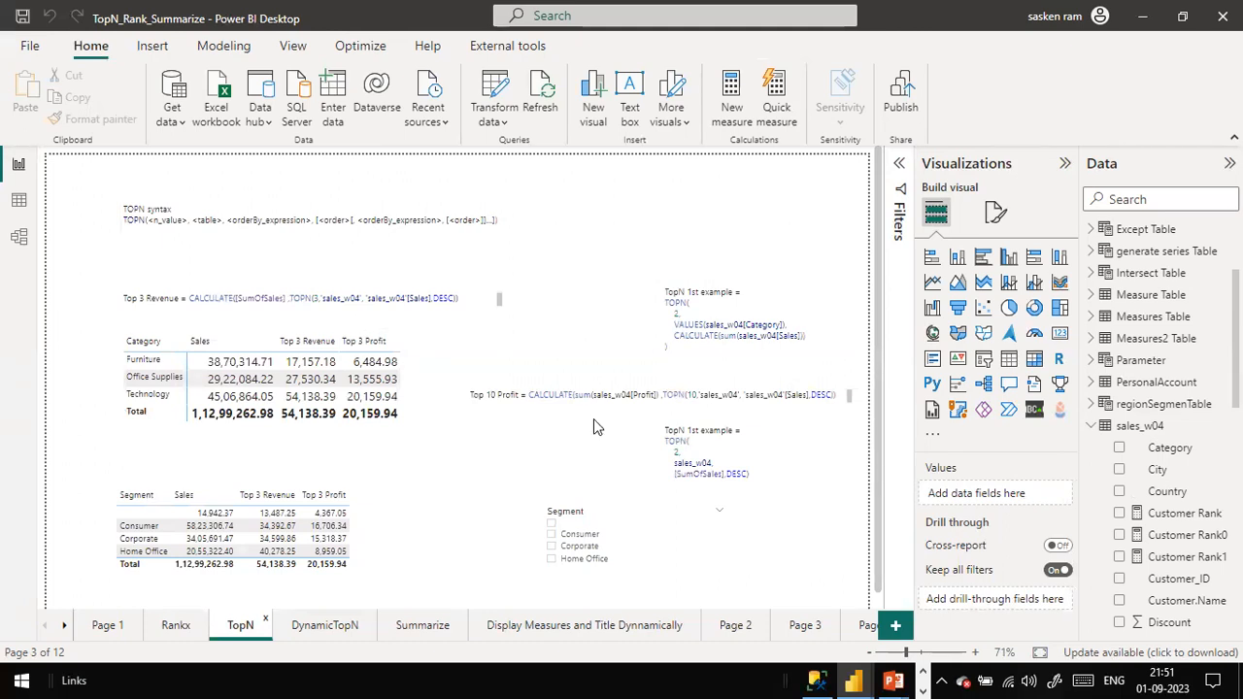
click(215, 248)
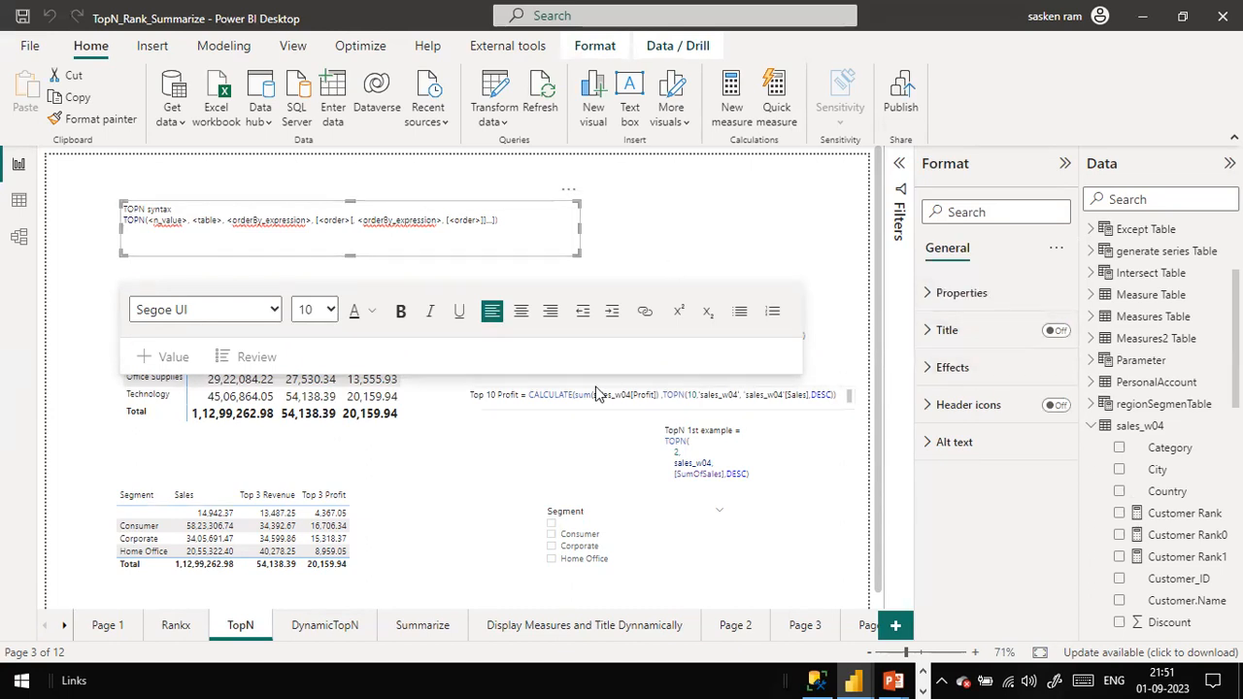
click(685, 252)
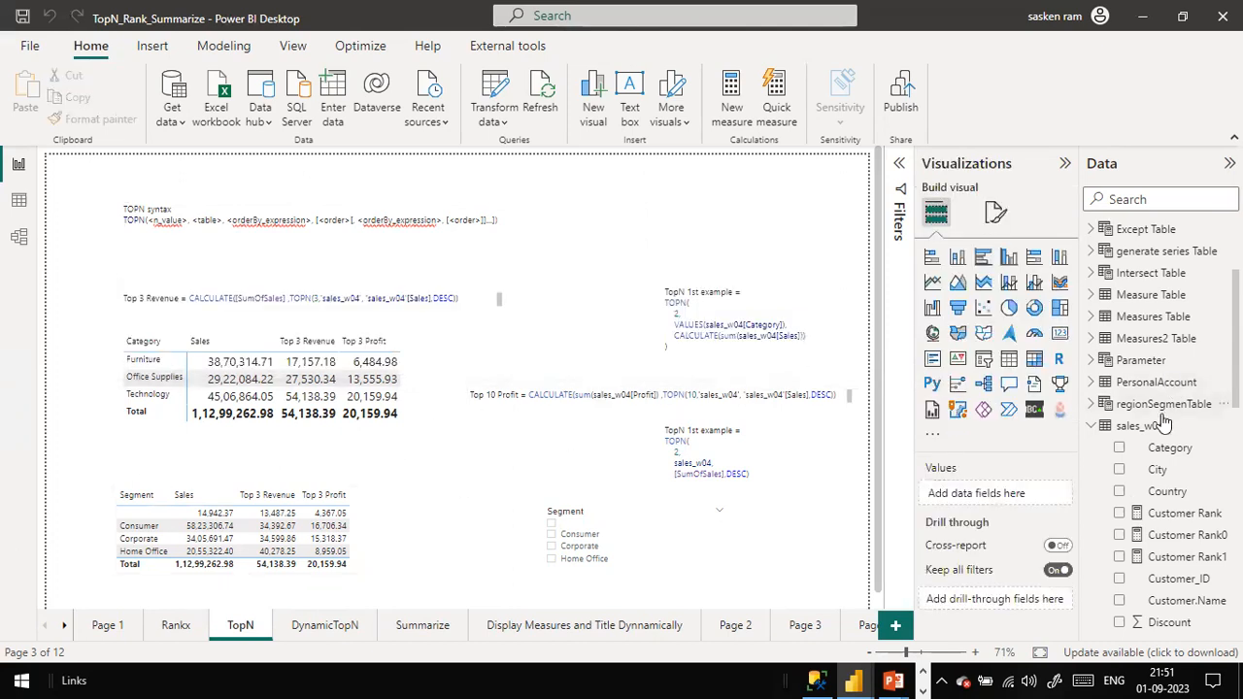
Collapse the sales_w04 fields and open the top3 calculated table's formula to review its TOPN arguments
click(1093, 428)
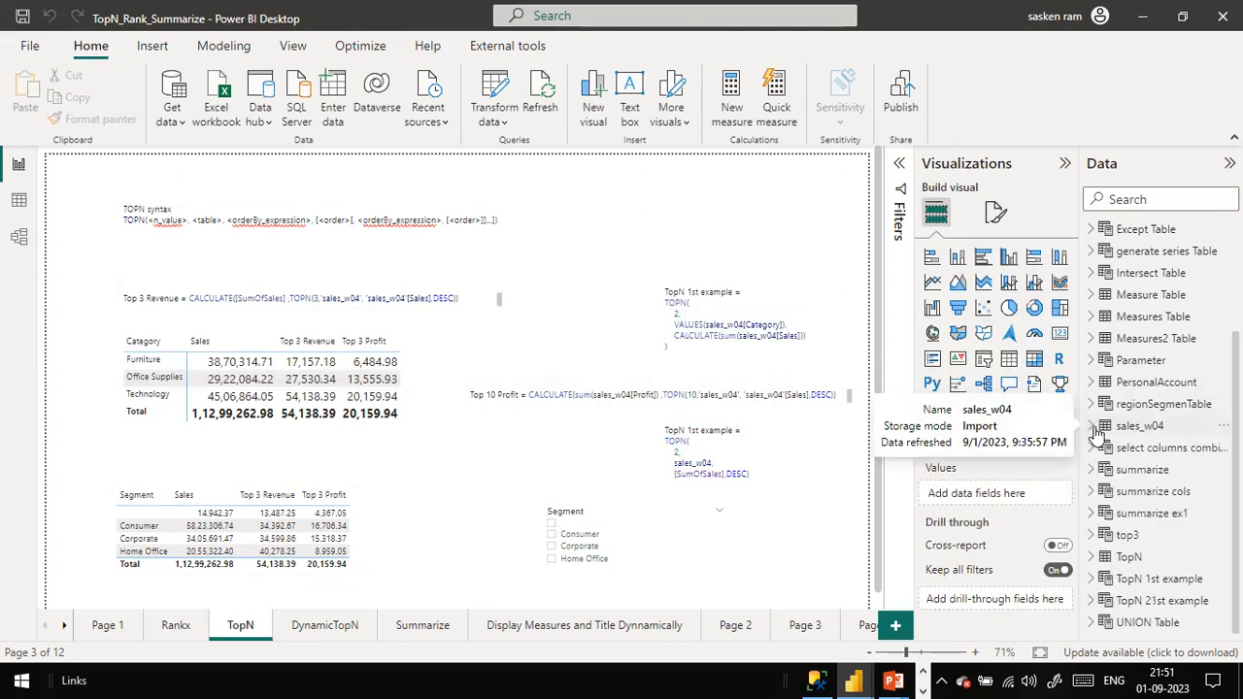
click(1131, 540)
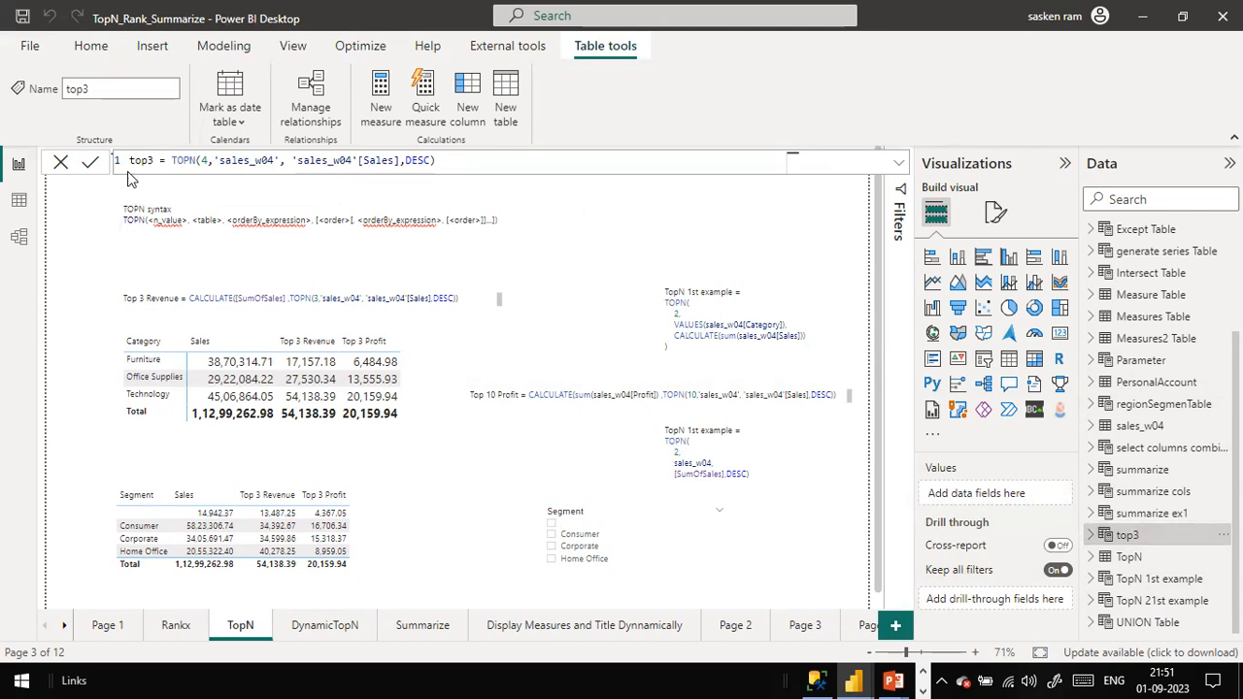
click(181, 159)
click(233, 46)
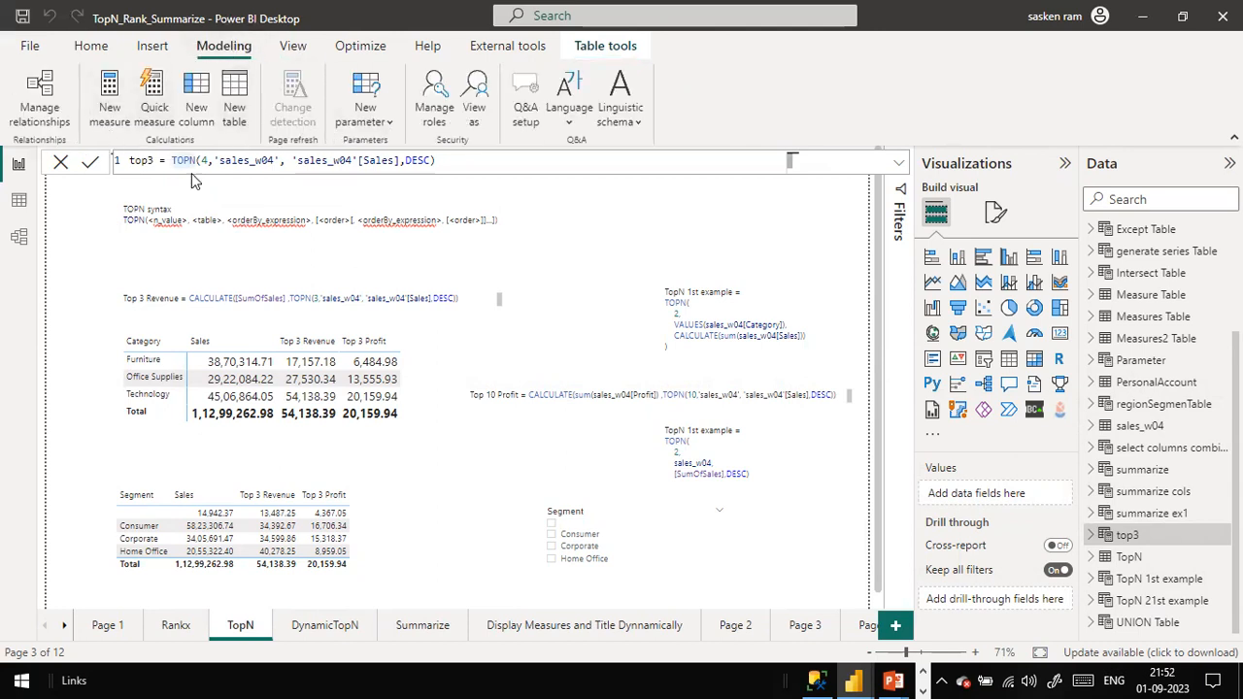
double_click(254, 163)
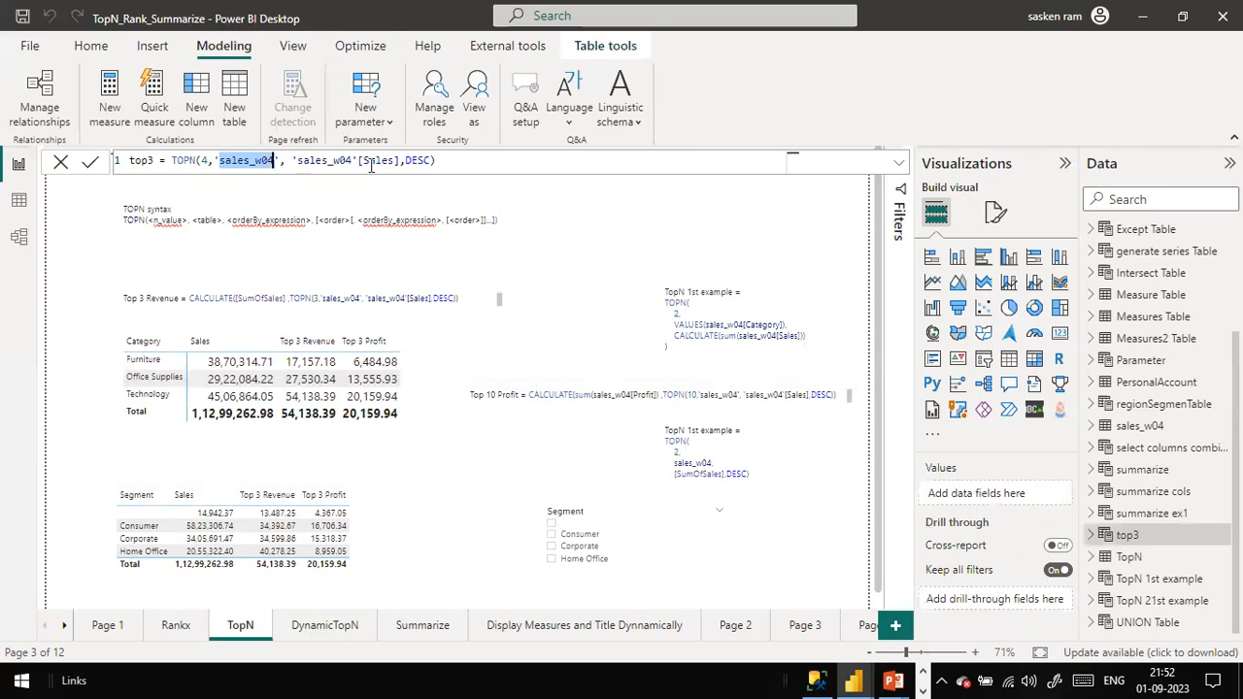
Show the top3 table's rows in data view and sort them by Sales in descending order
click(16, 210)
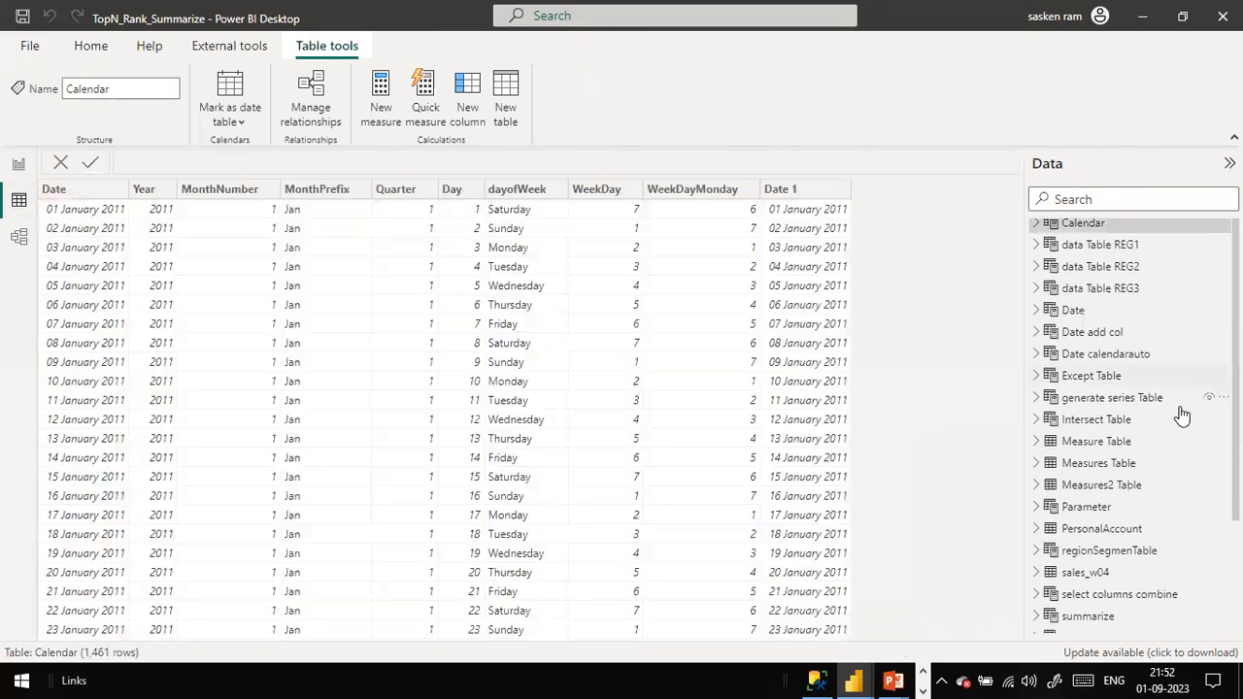
scroll(1175, 427, down, 5)
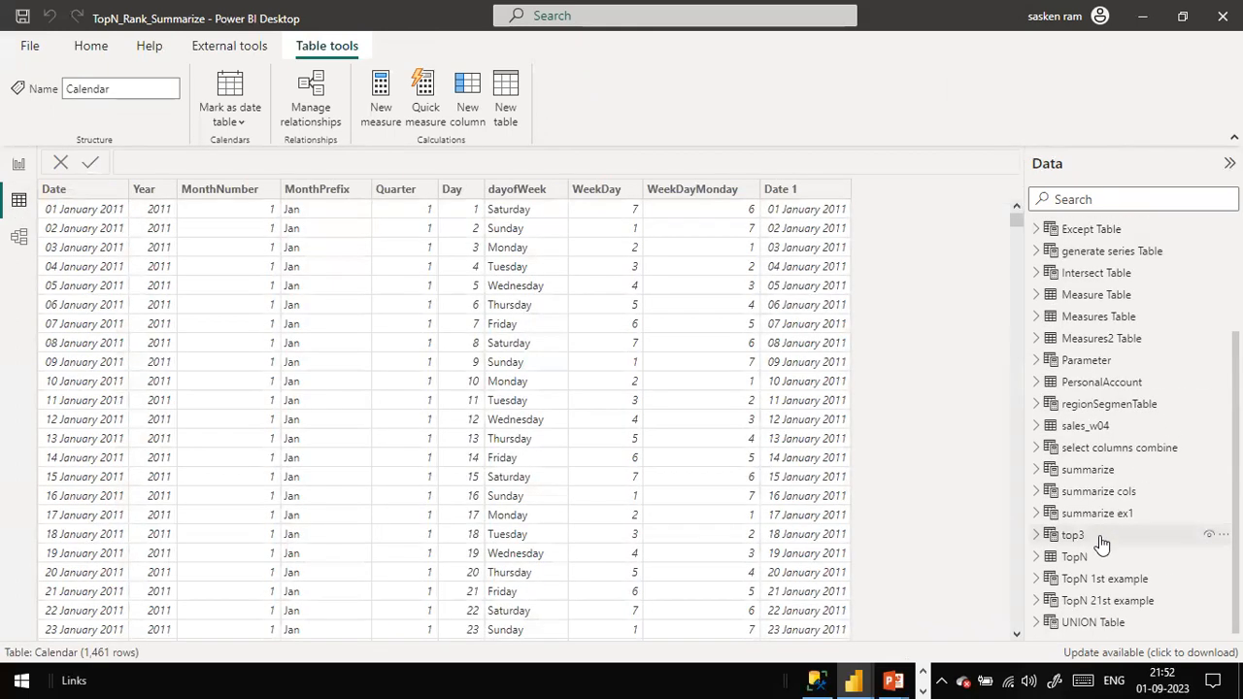
click(1101, 540)
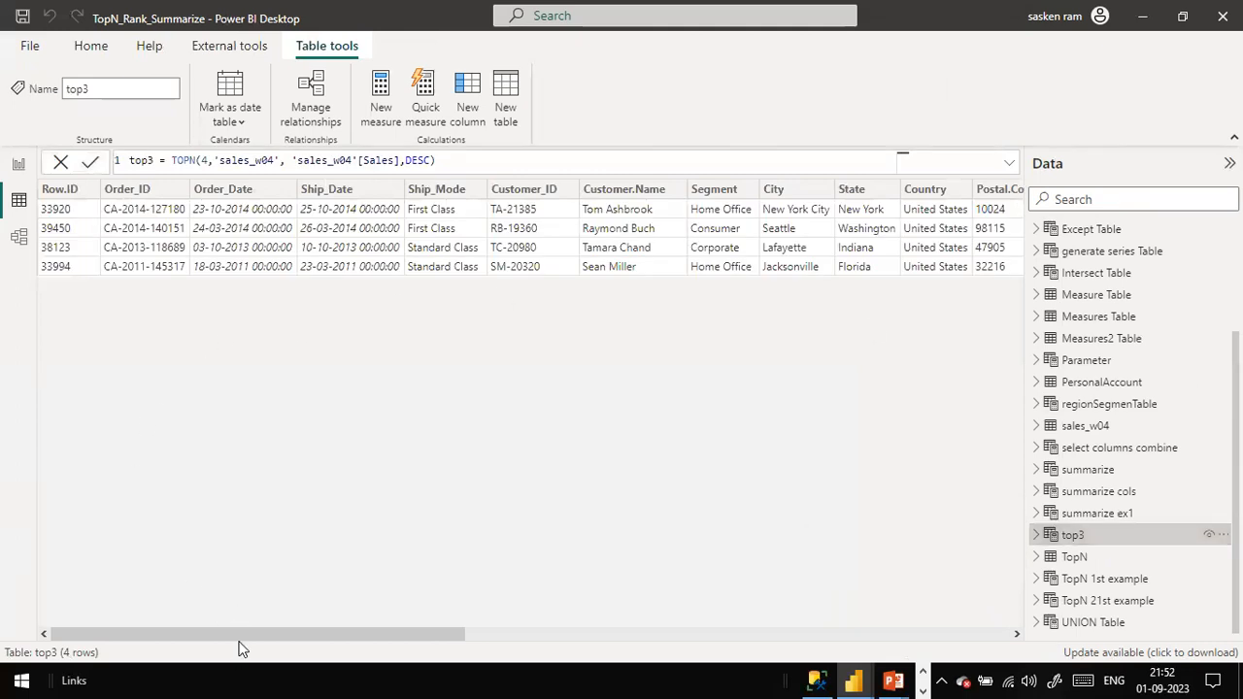
click(558, 634)
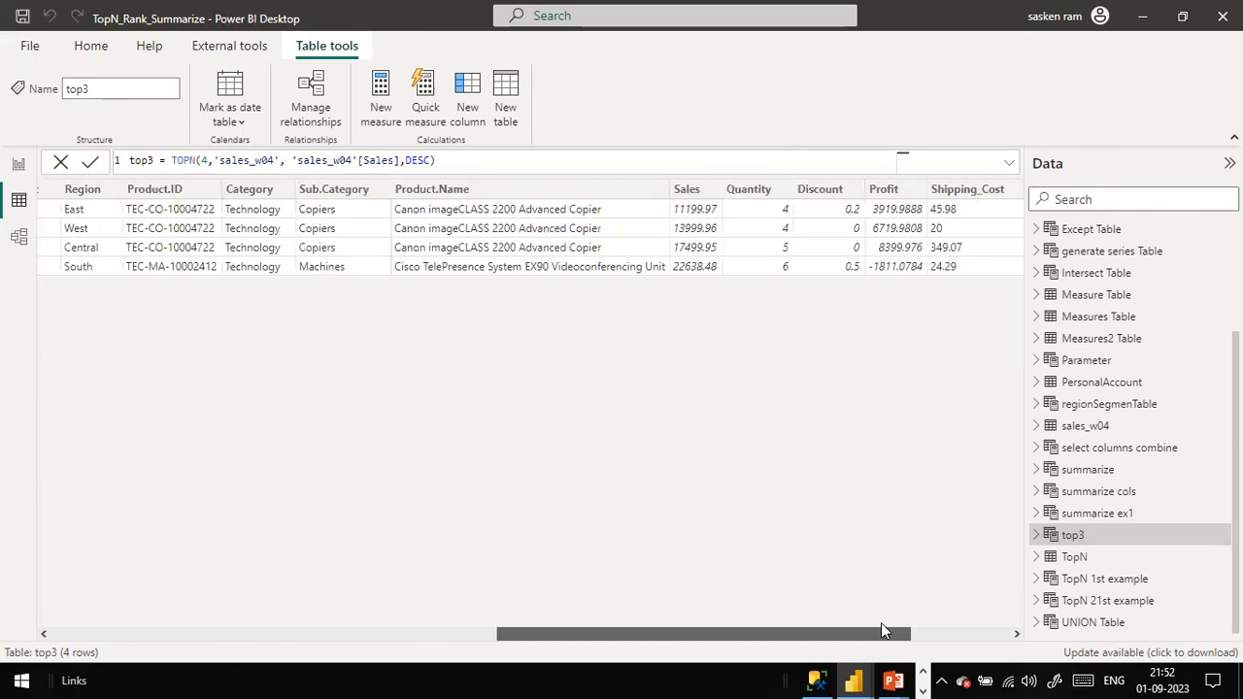
click(713, 193)
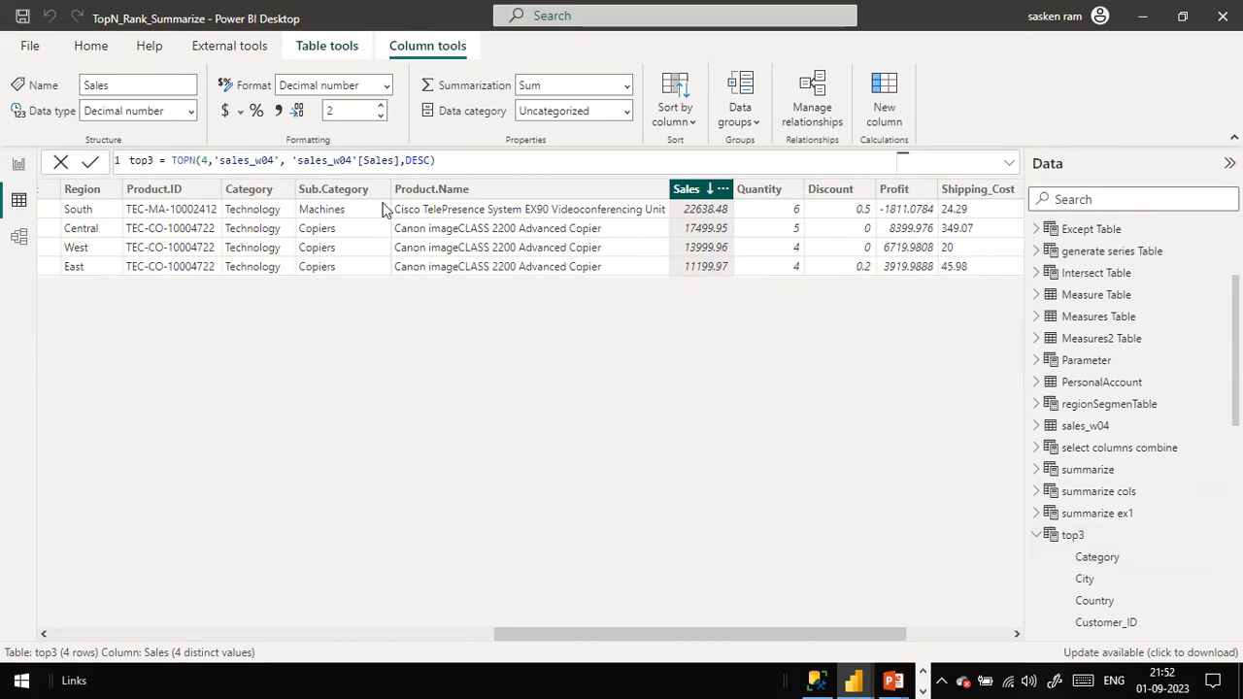
Compare the sales_w04 table and row-count arguments in the top3 formula with the Sales column's values
double_click(257, 161)
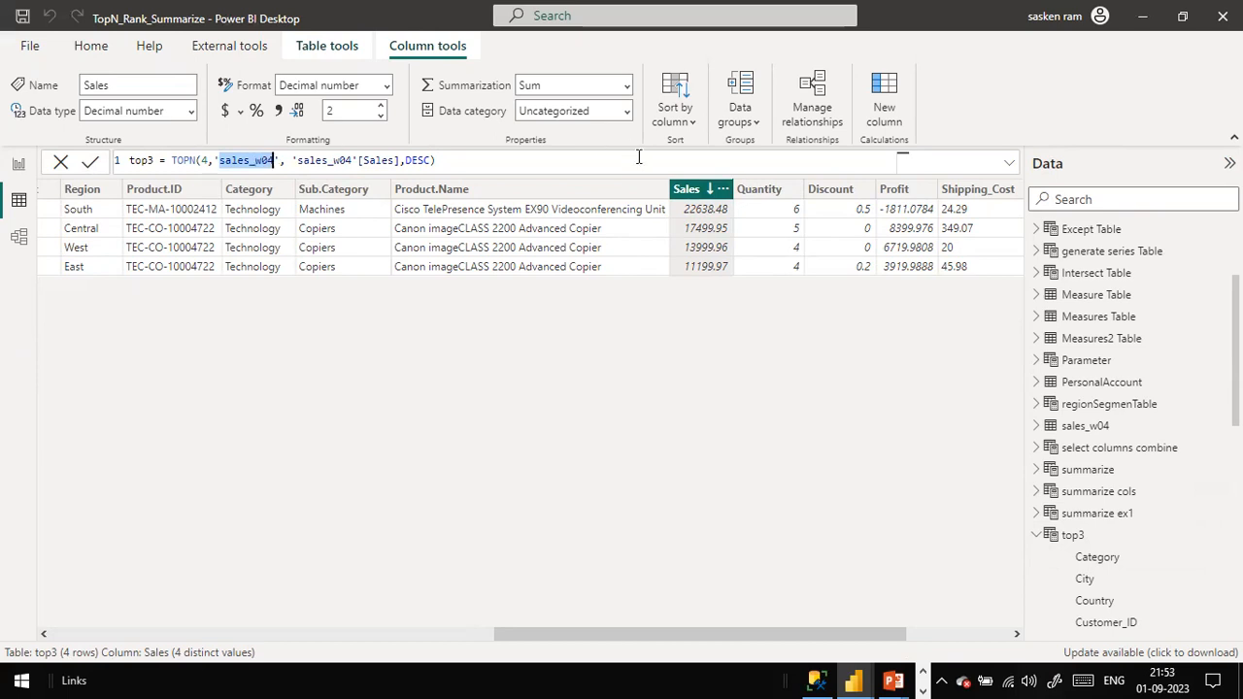
click(722, 189)
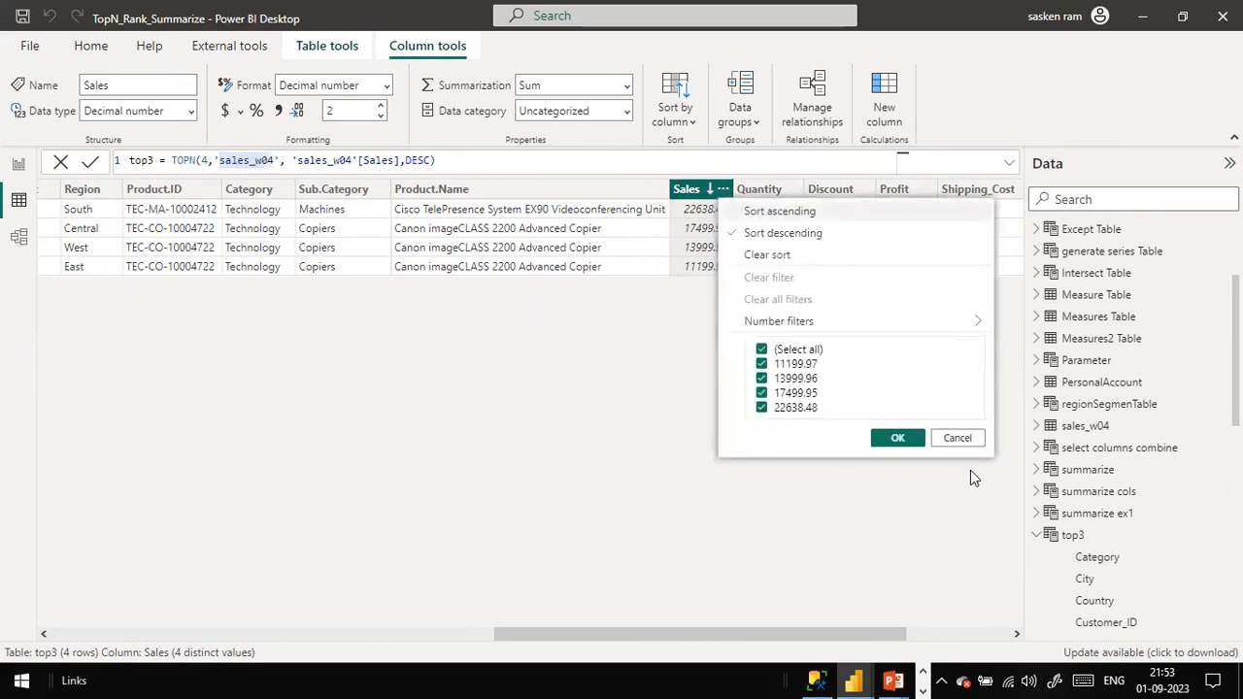
click(956, 438)
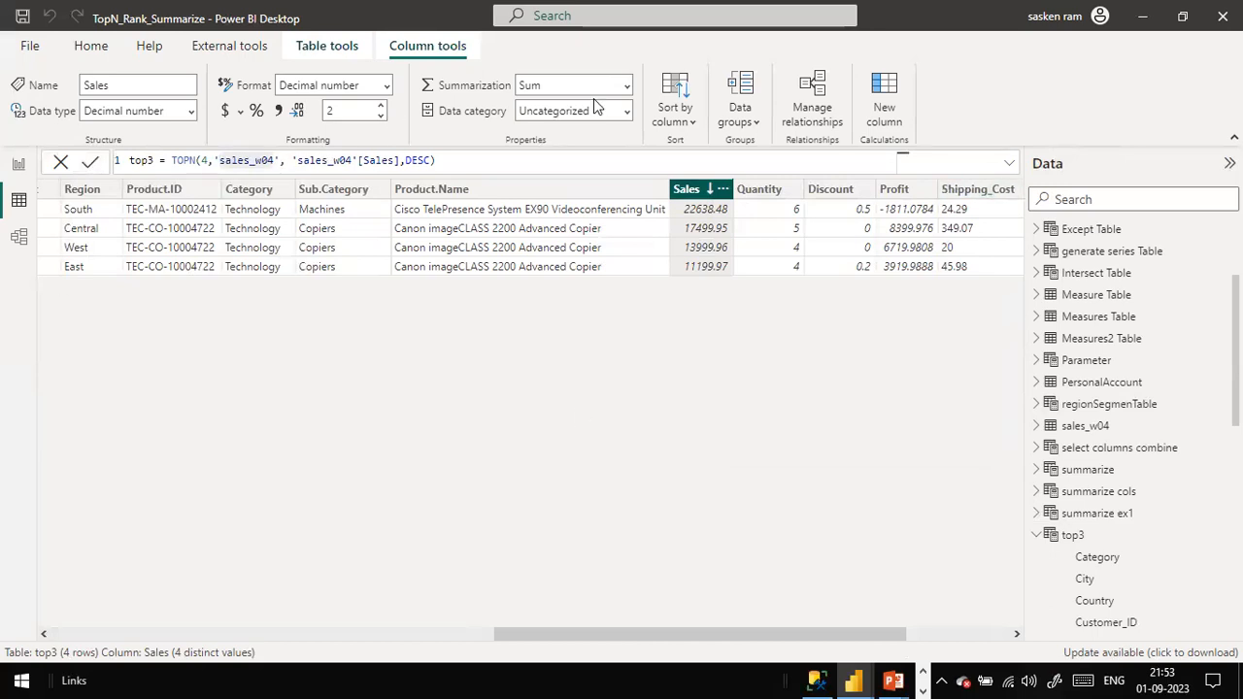
click(207, 162)
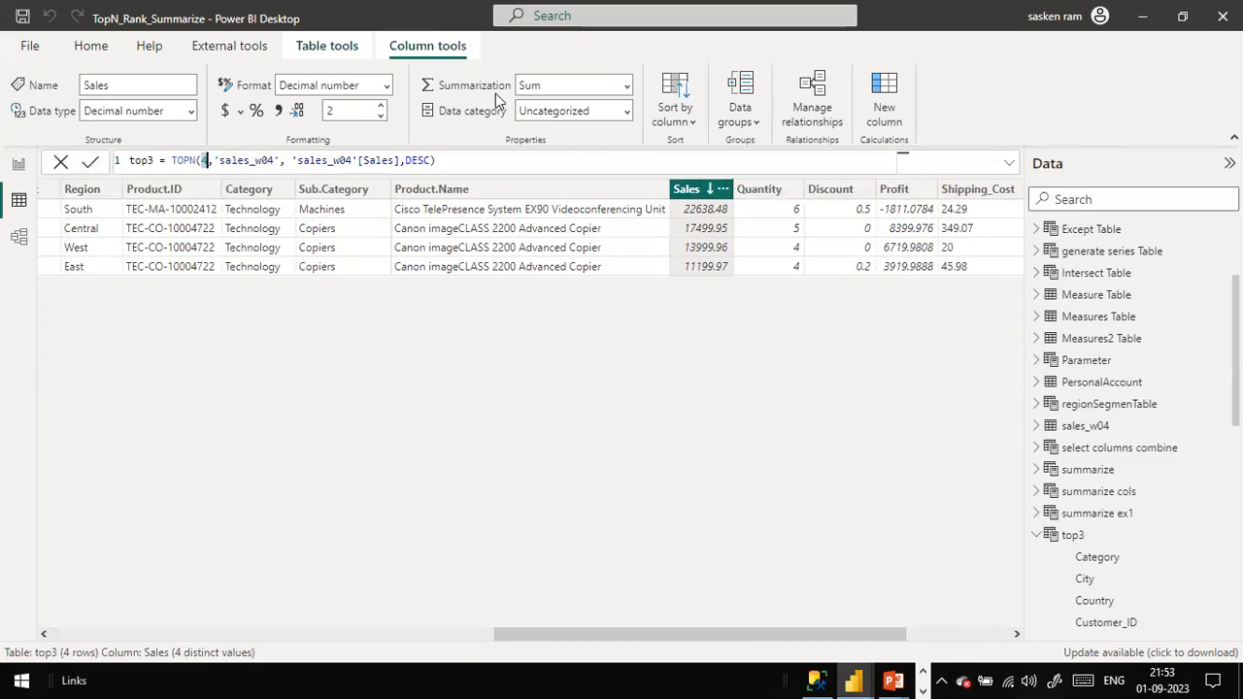
Return to the TopN report page, select the Category matrix, and open the formula of the Top 3 Revenue measure in sales_w04
click(12, 172)
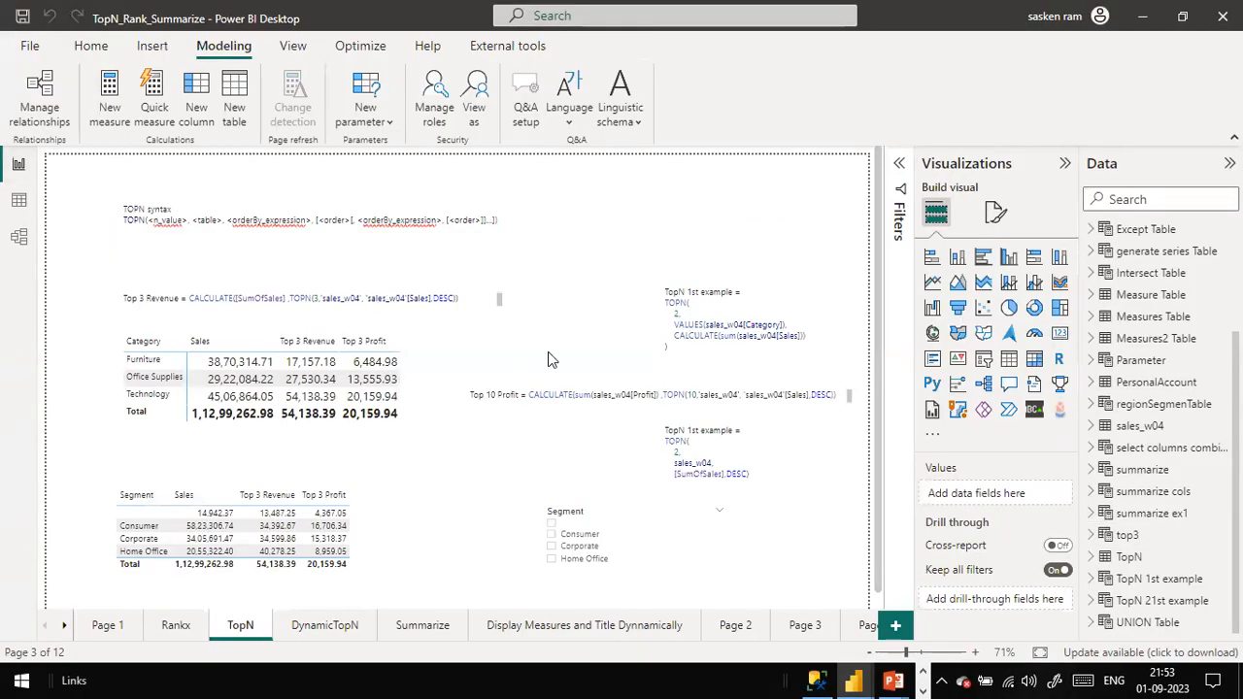
click(406, 379)
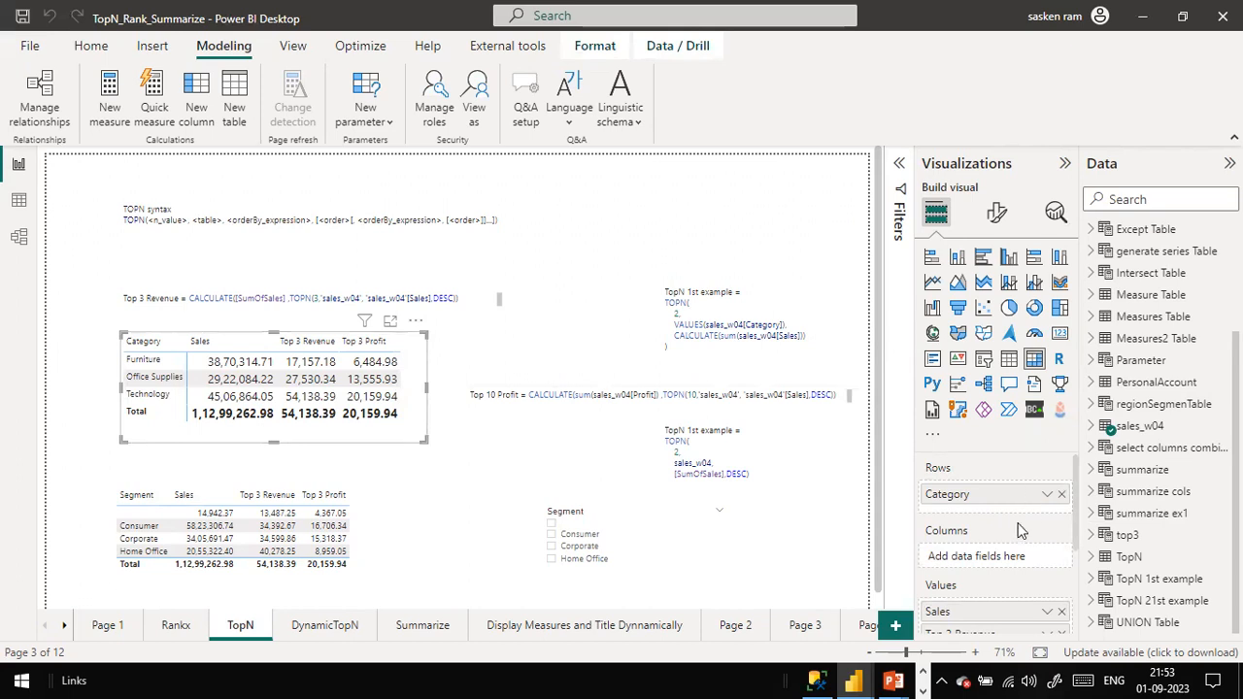
scroll(1018, 529, down, 2)
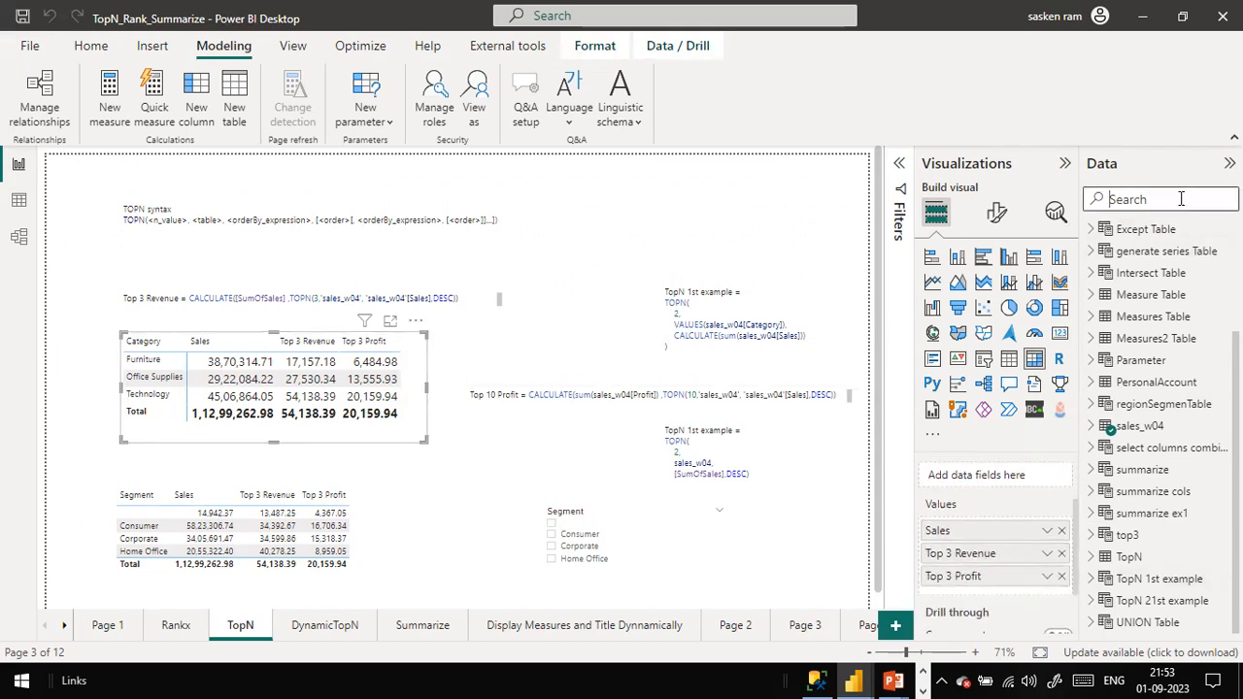
click(1109, 427)
scroll(1165, 420, down, 5)
scroll(1167, 420, down, 5)
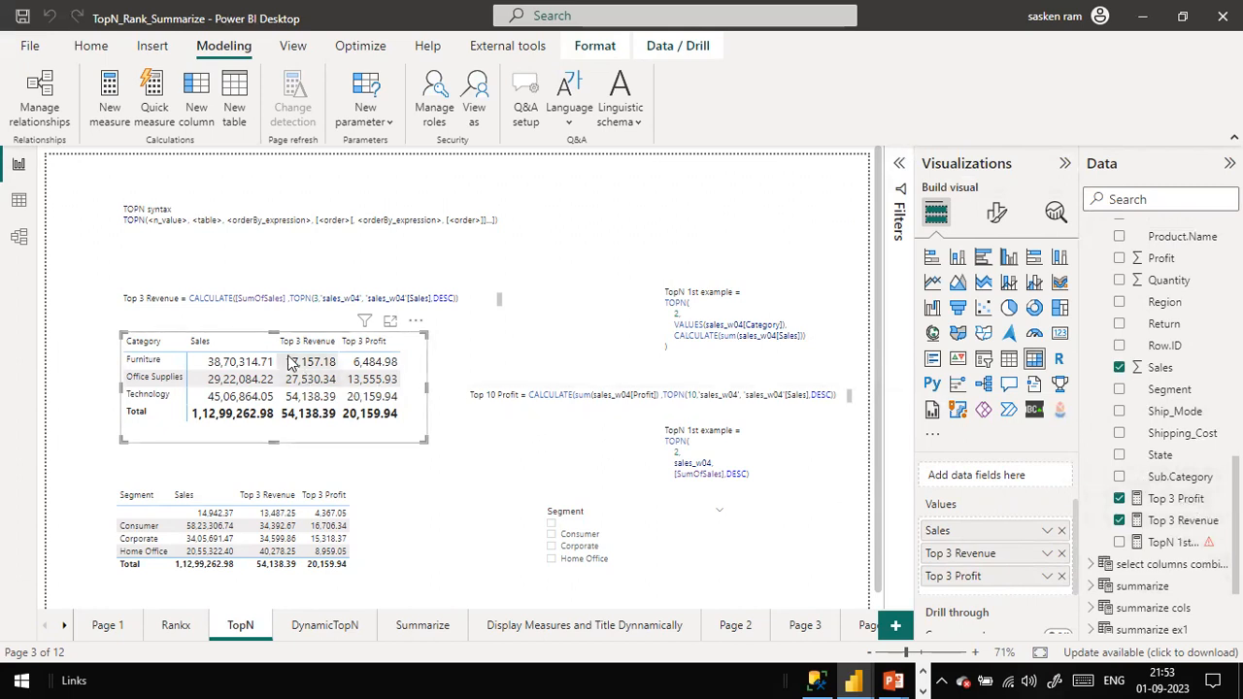
click(1165, 521)
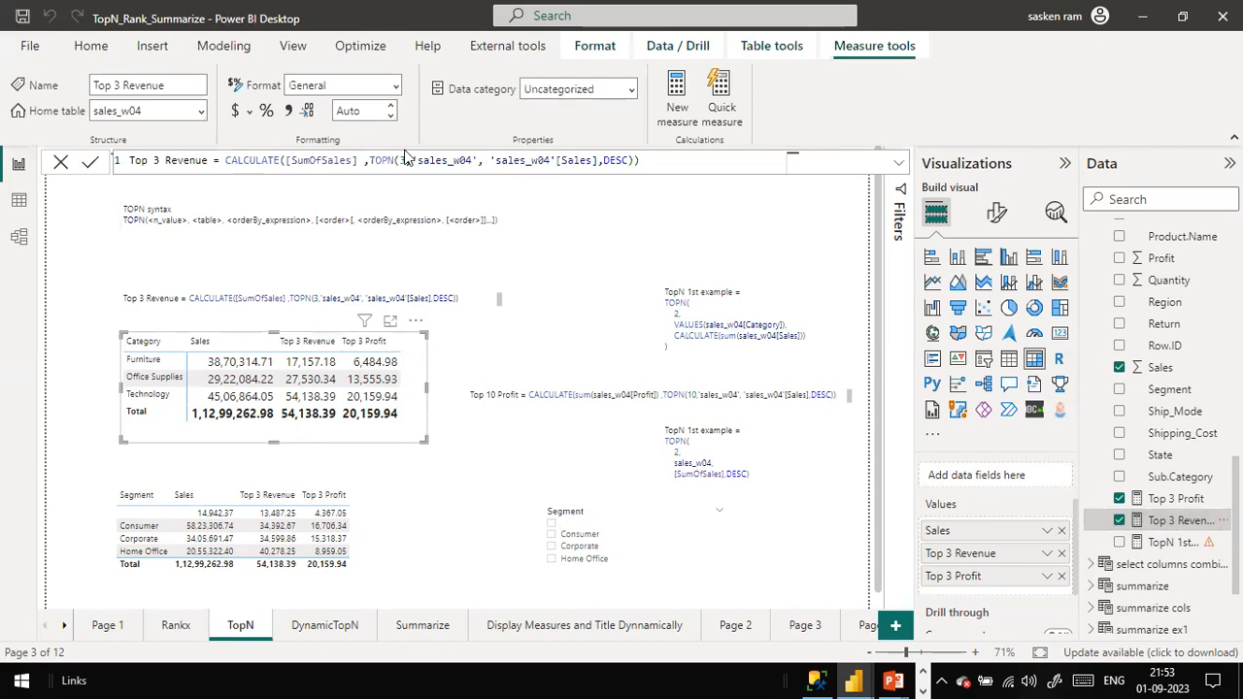
Examine the SumOfSales expression and the TOPN arguments in the Top 3 Revenue formula
drag(382, 163, 576, 157)
click(324, 157)
double_click(325, 158)
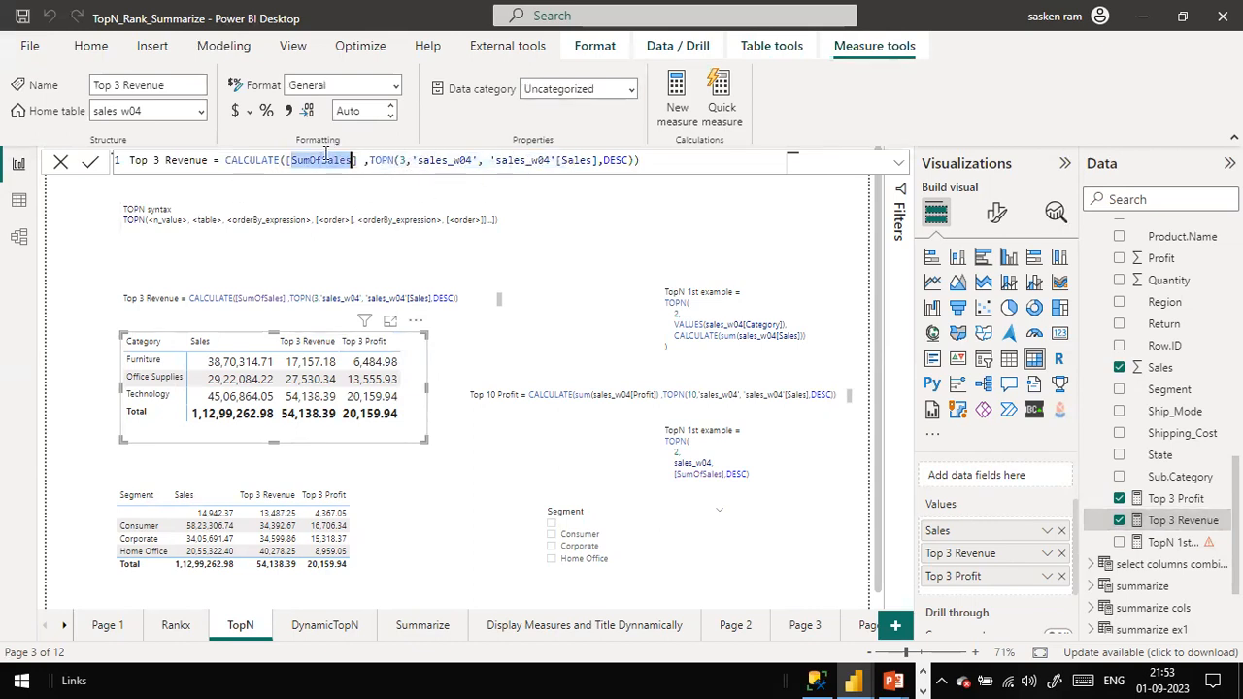
click(404, 160)
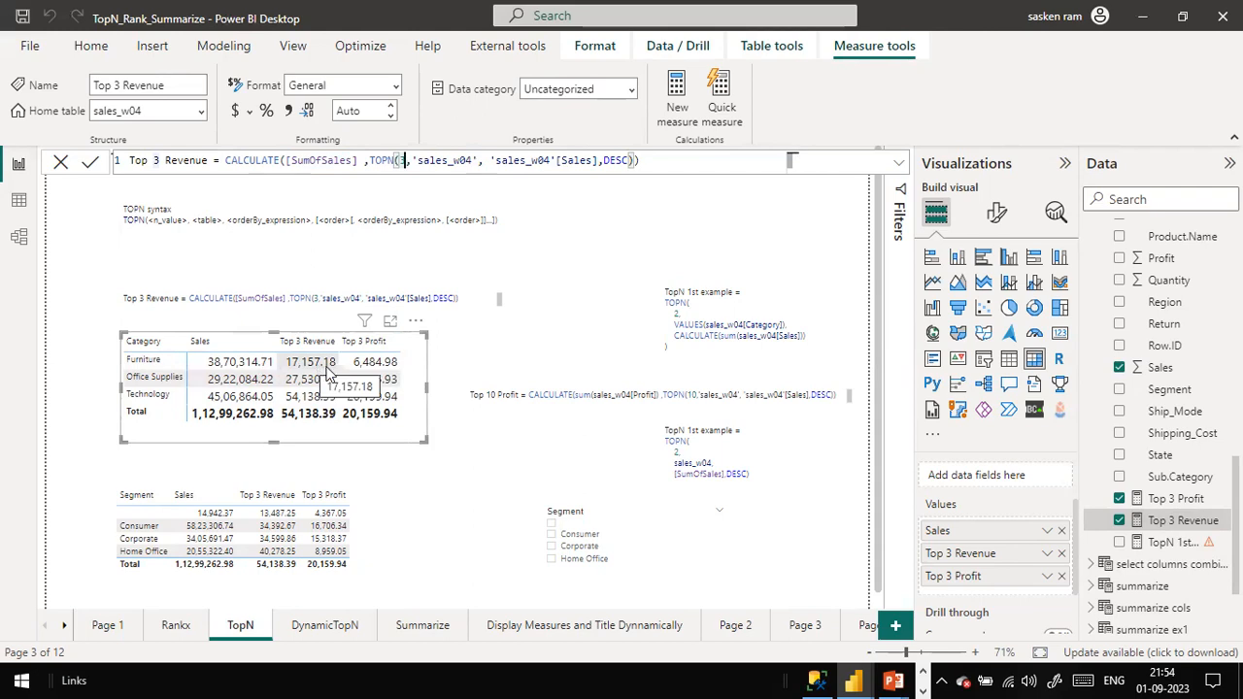
Collapse the top3 fields in data view and display the rows of the sales_w04 table
click(12, 209)
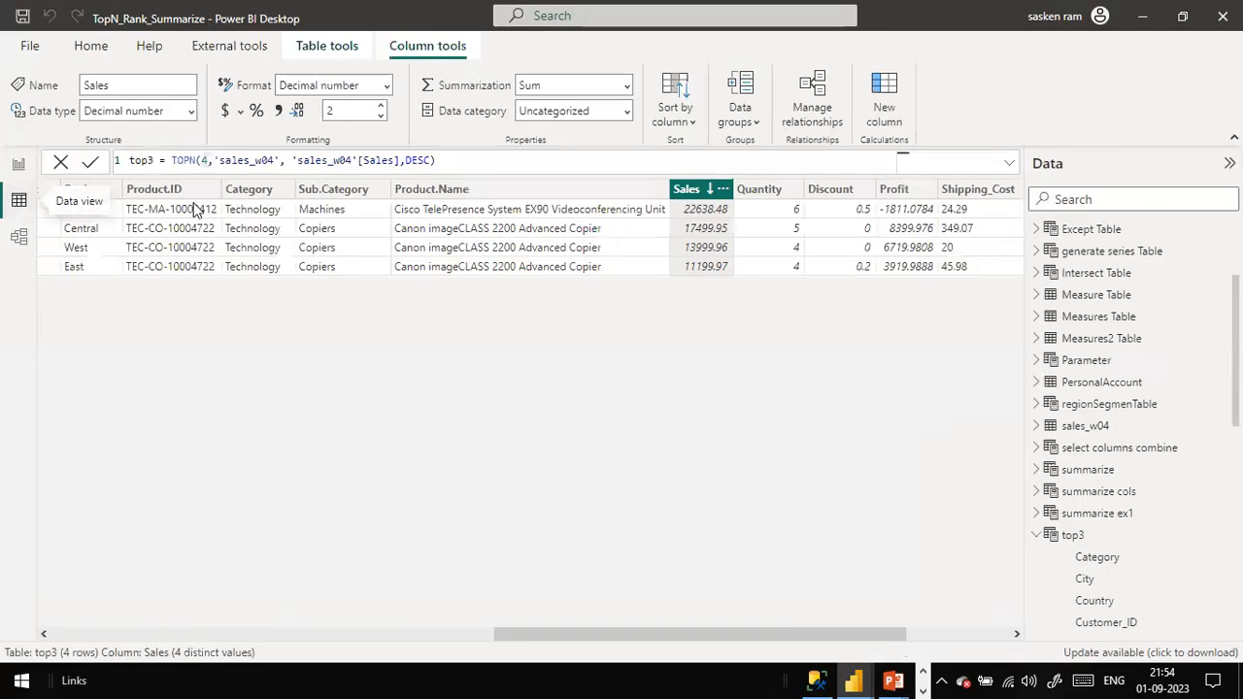
scroll(1118, 269, up, 3)
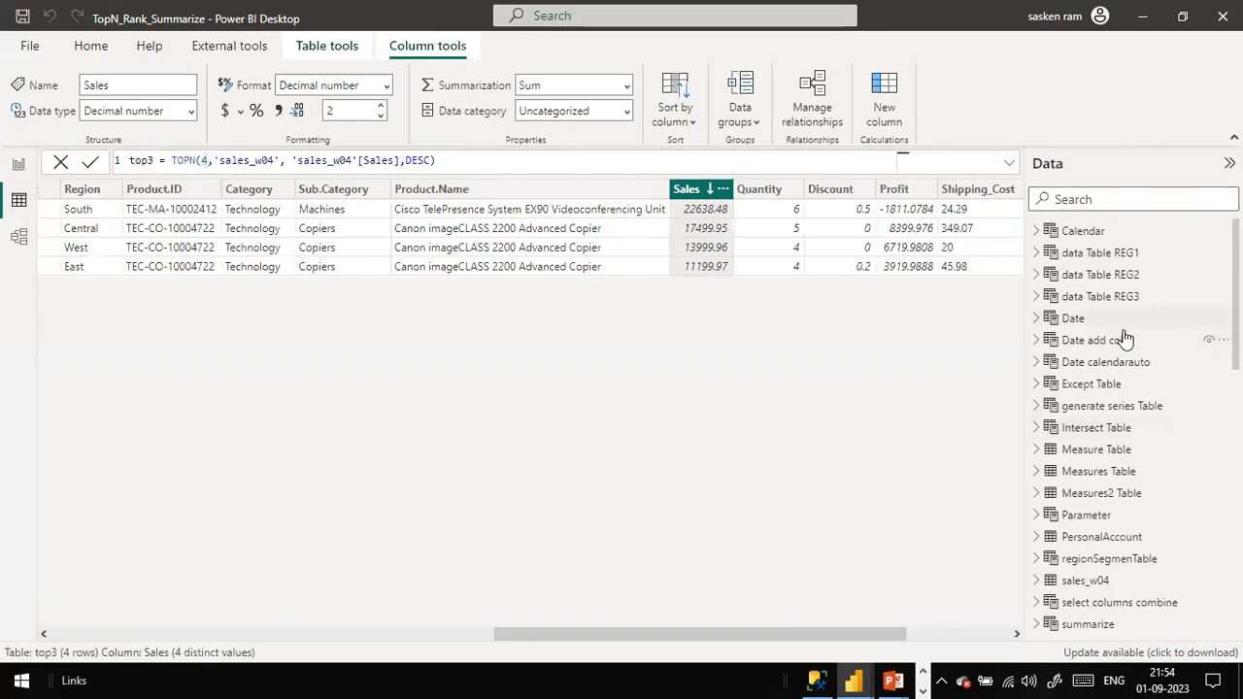
scroll(1113, 359, down, 7)
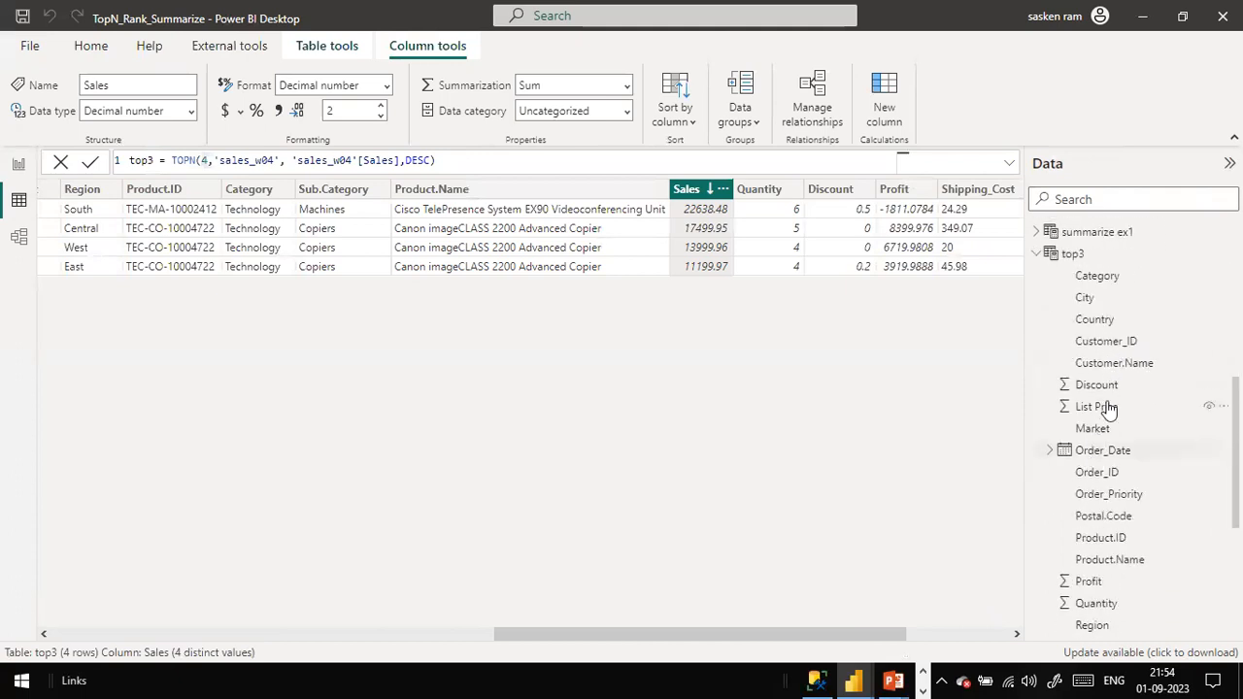
scroll(1110, 405, down, 3)
scroll(1137, 405, up, 4)
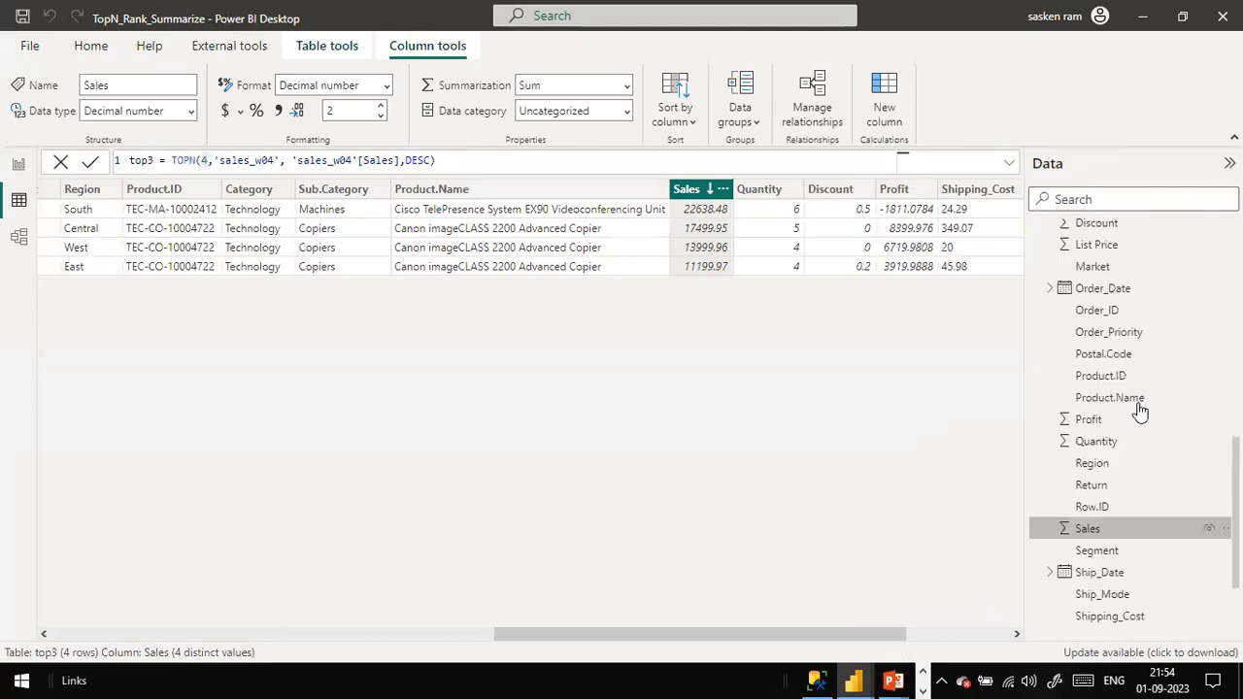
click(1037, 279)
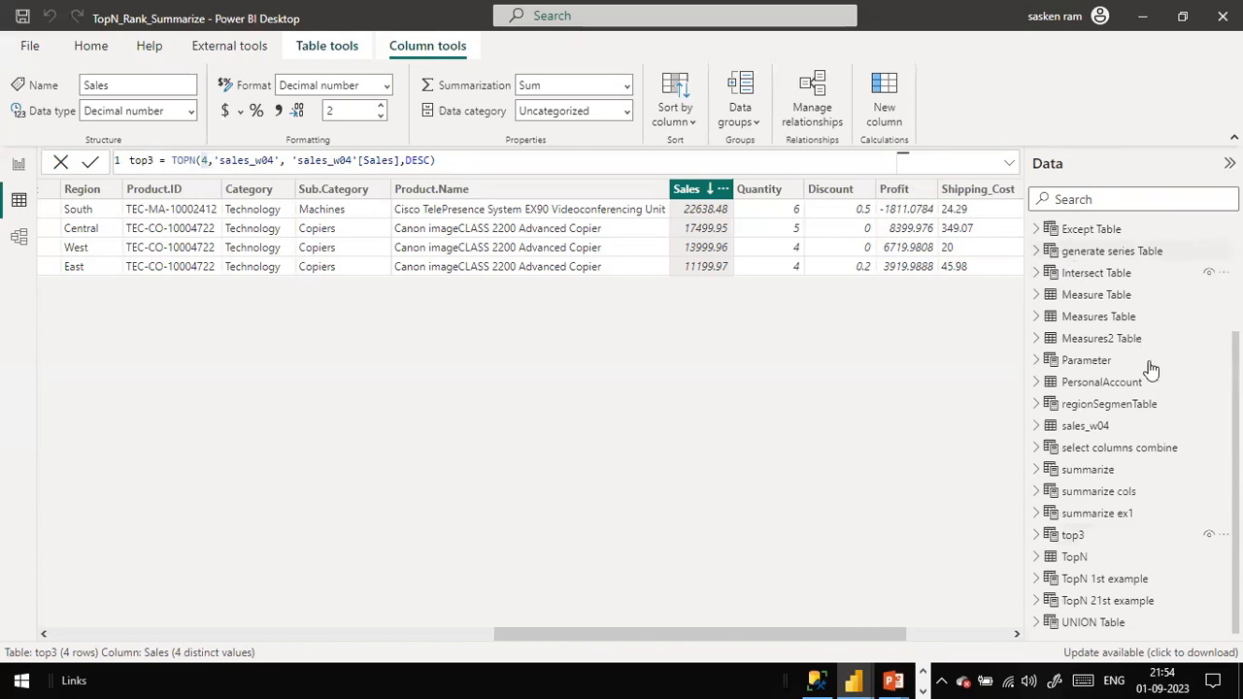
click(1100, 427)
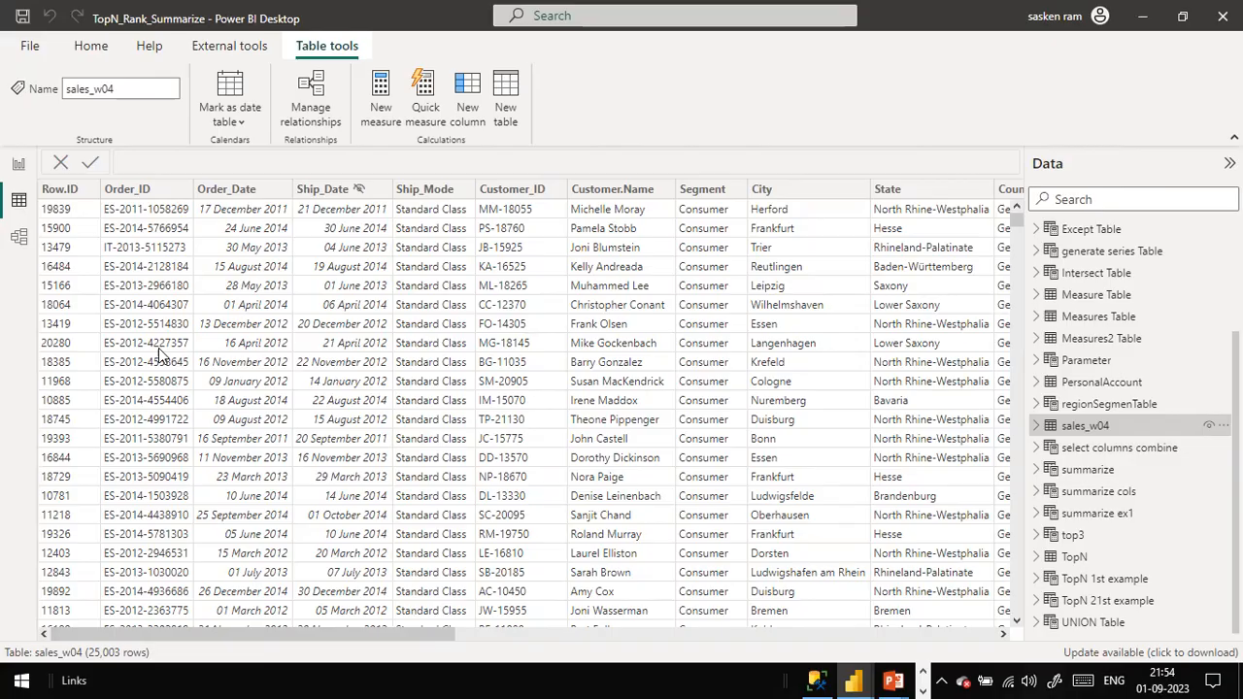
click(24, 177)
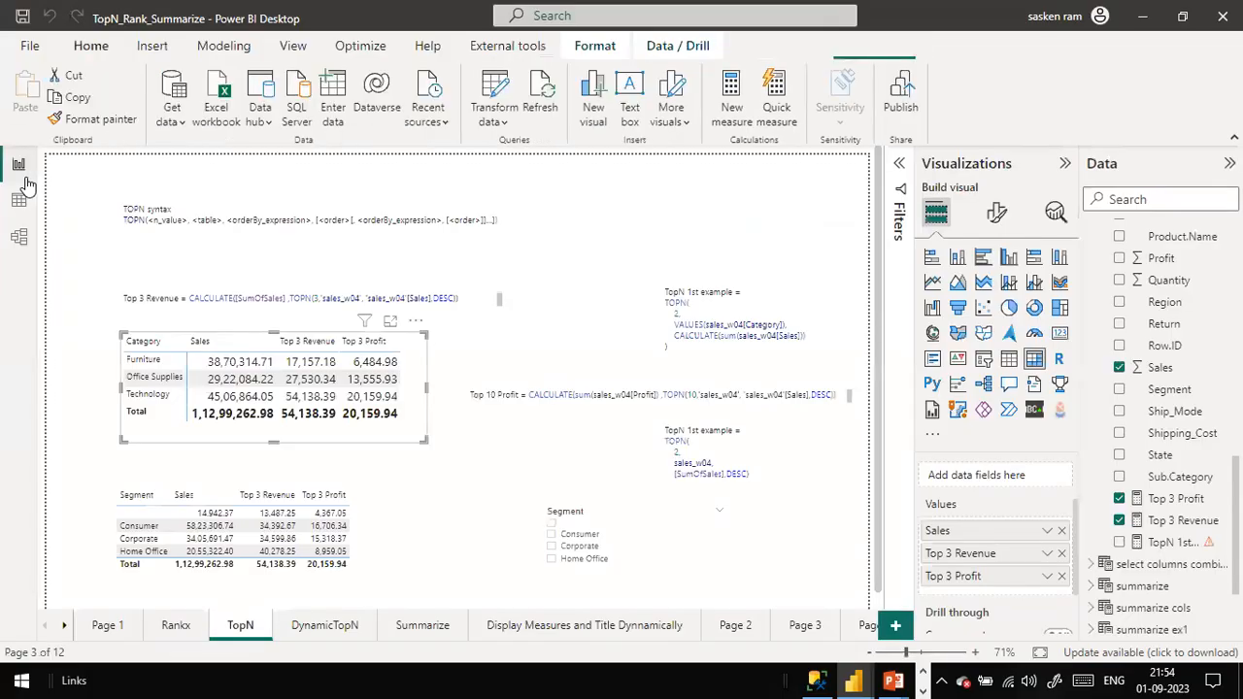
click(26, 205)
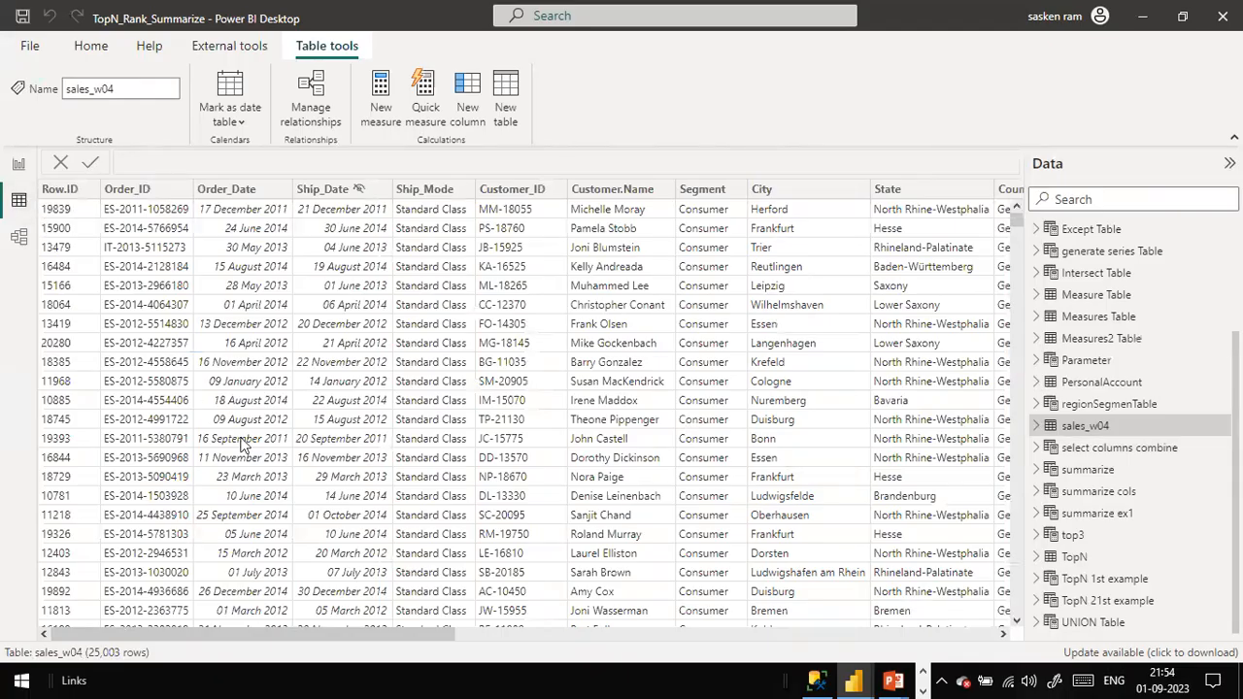
Filter the sales_w04 table's Category column to show only Furniture
drag(413, 633, 954, 634)
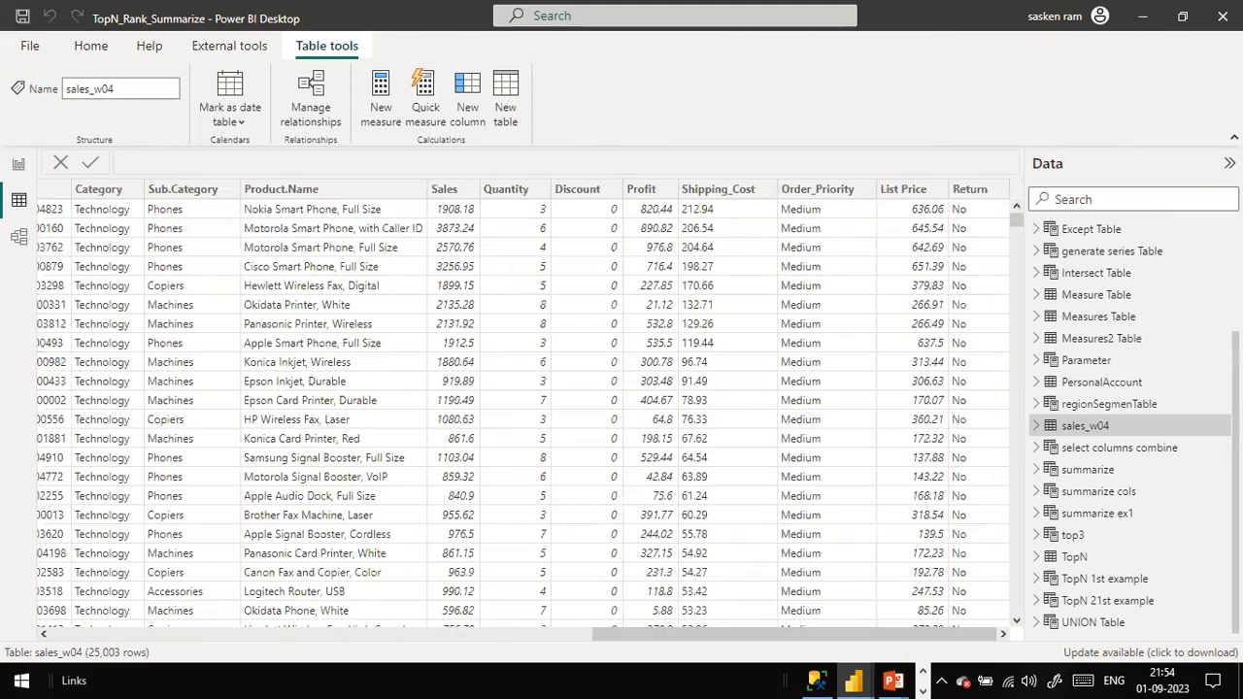
click(135, 190)
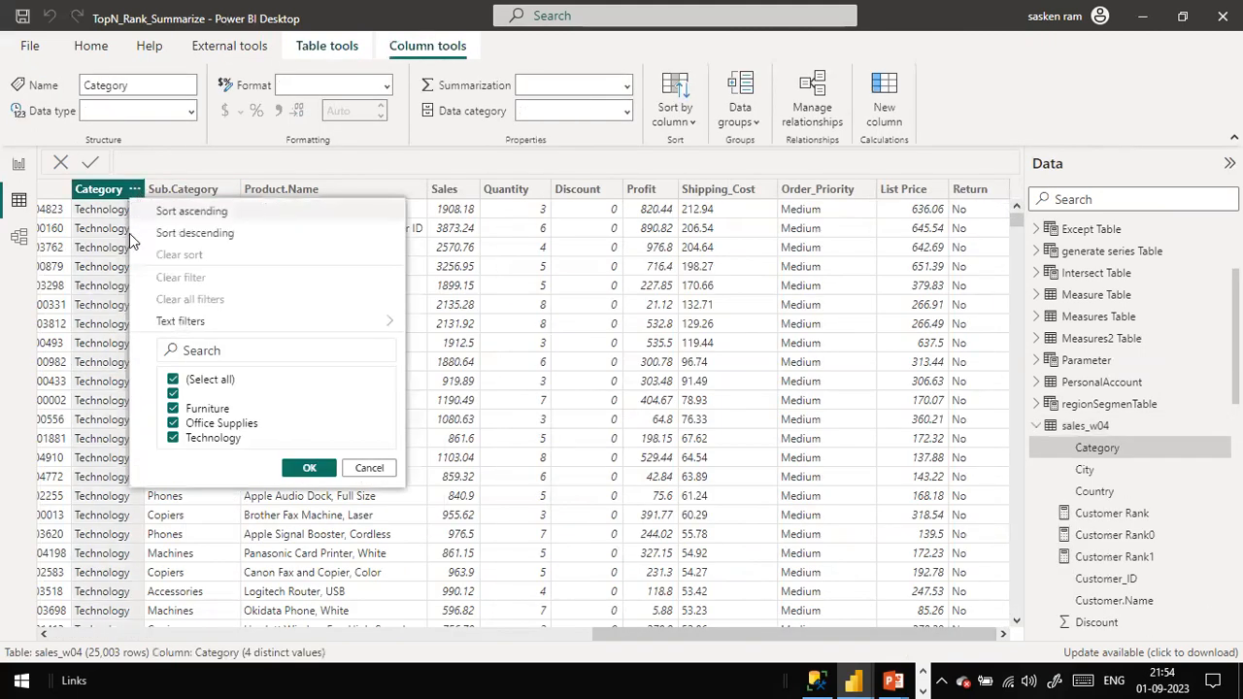
click(173, 380)
click(173, 409)
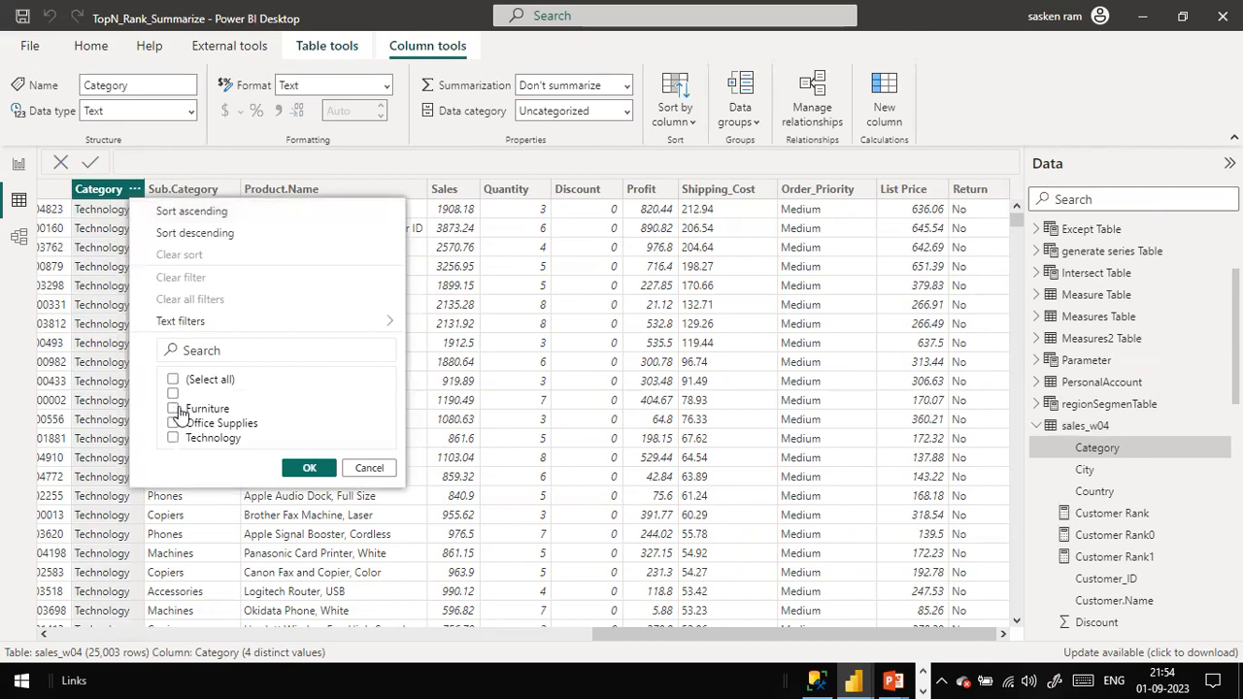
click(309, 469)
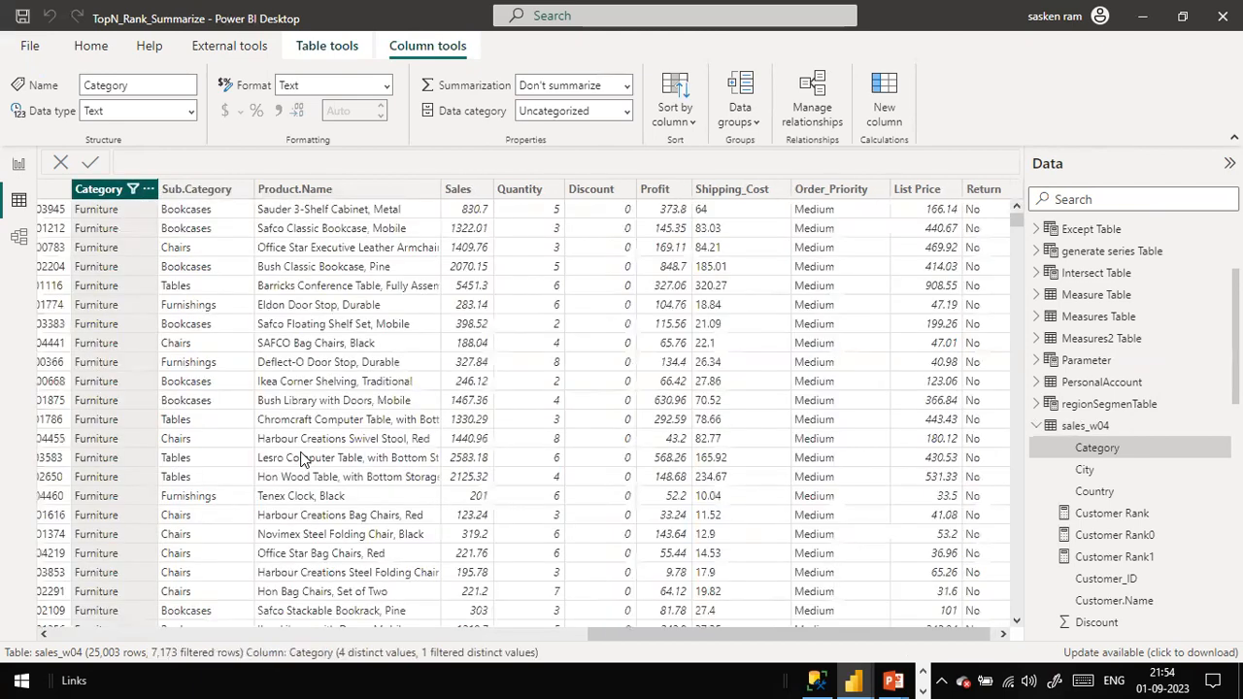
Sort the filtered sales_w04 rows by Sales in descending order, check the highest values, and return to the TopN report page
click(472, 188)
click(482, 189)
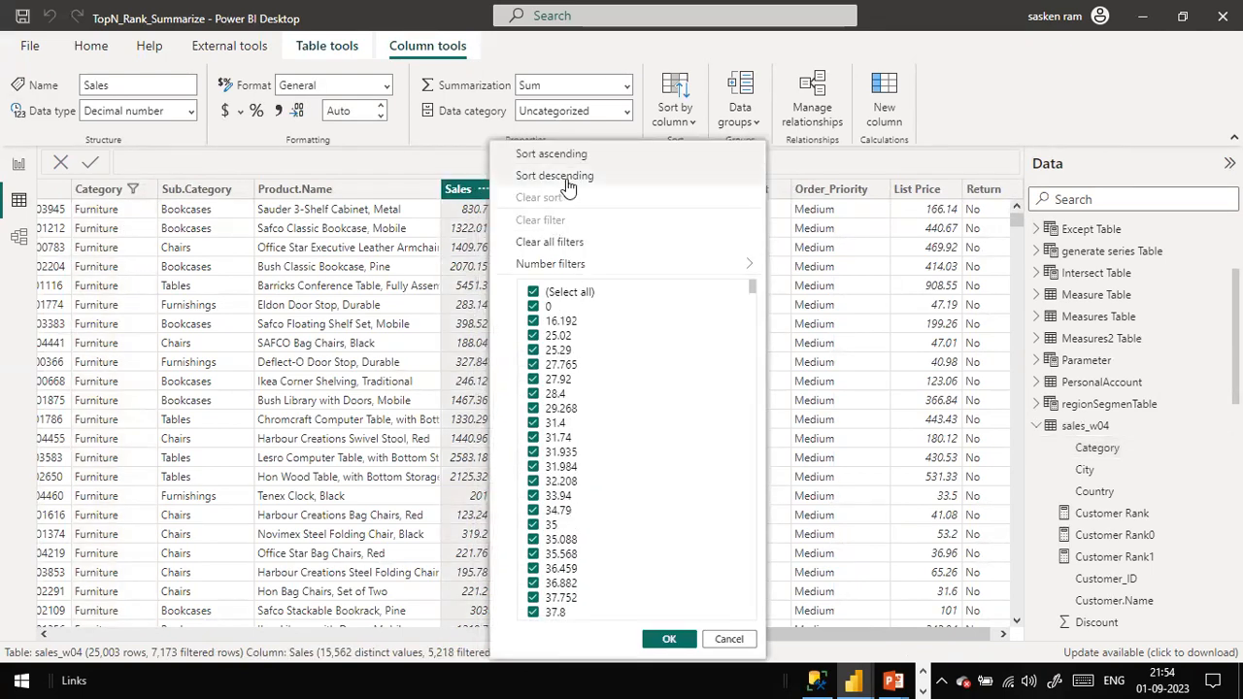
click(566, 178)
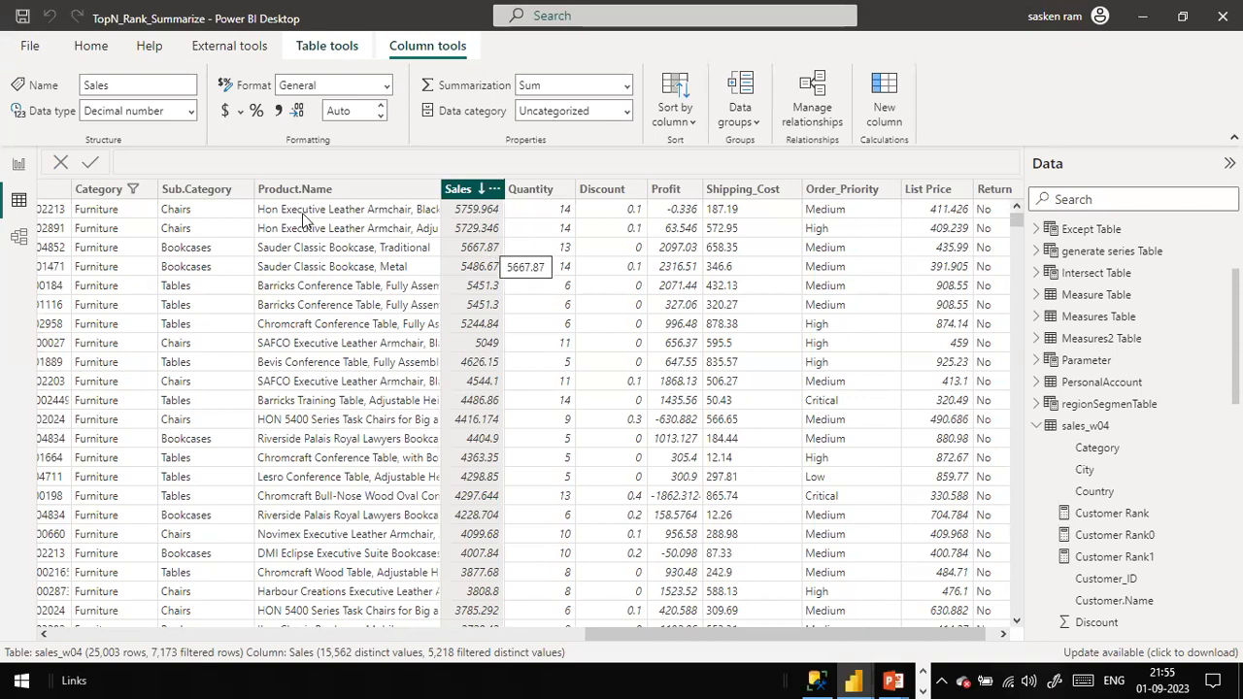
click(18, 163)
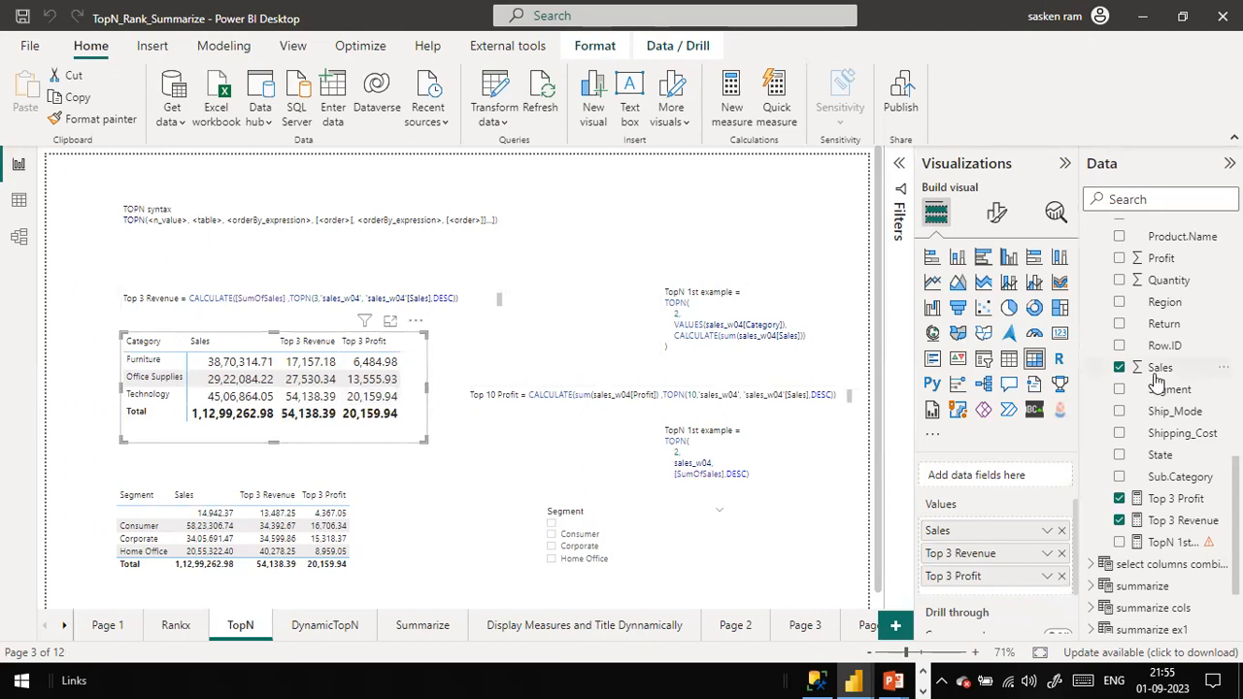
Review the TOPN syntax text box and the Category matrix on the TopN page
scroll(1155, 383, down, 1)
scroll(1155, 383, down, 1)
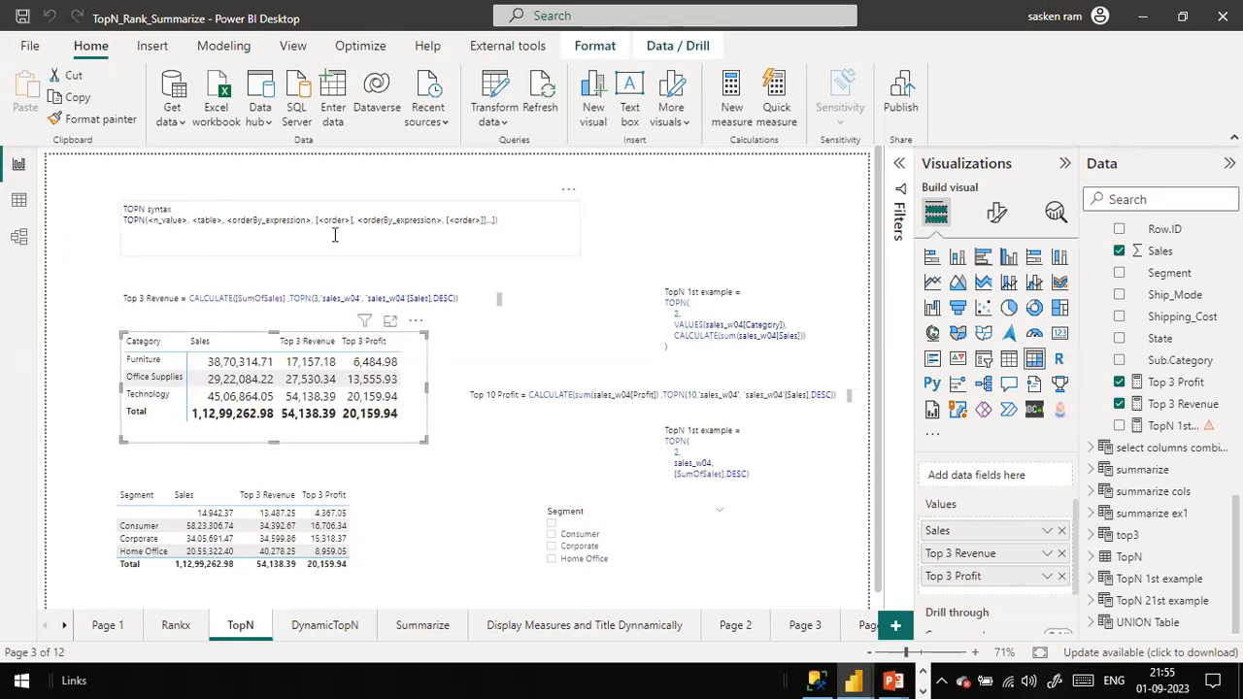
click(219, 47)
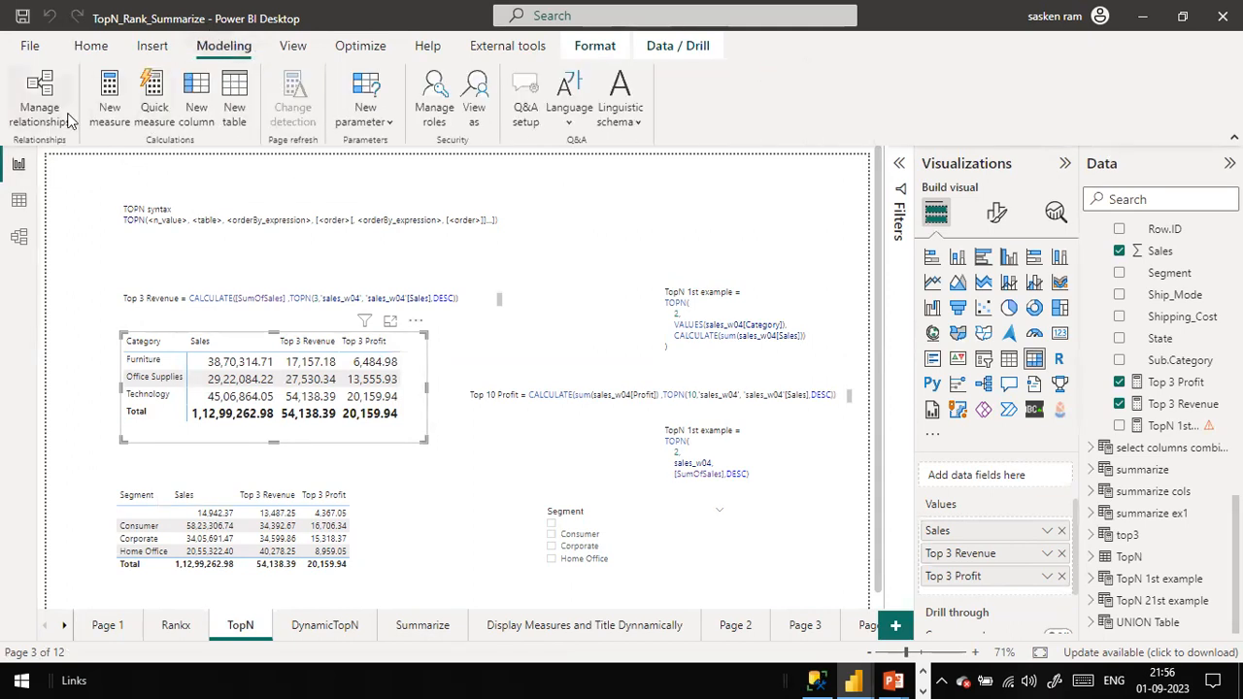
click(181, 243)
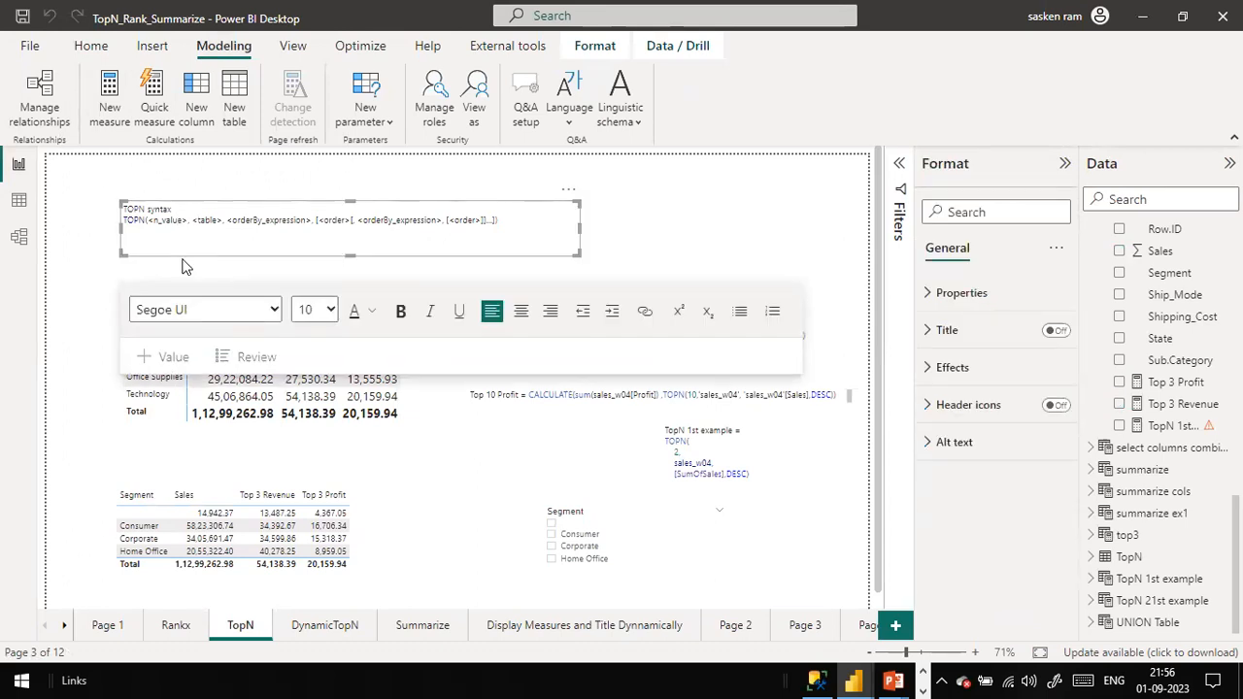
click(415, 408)
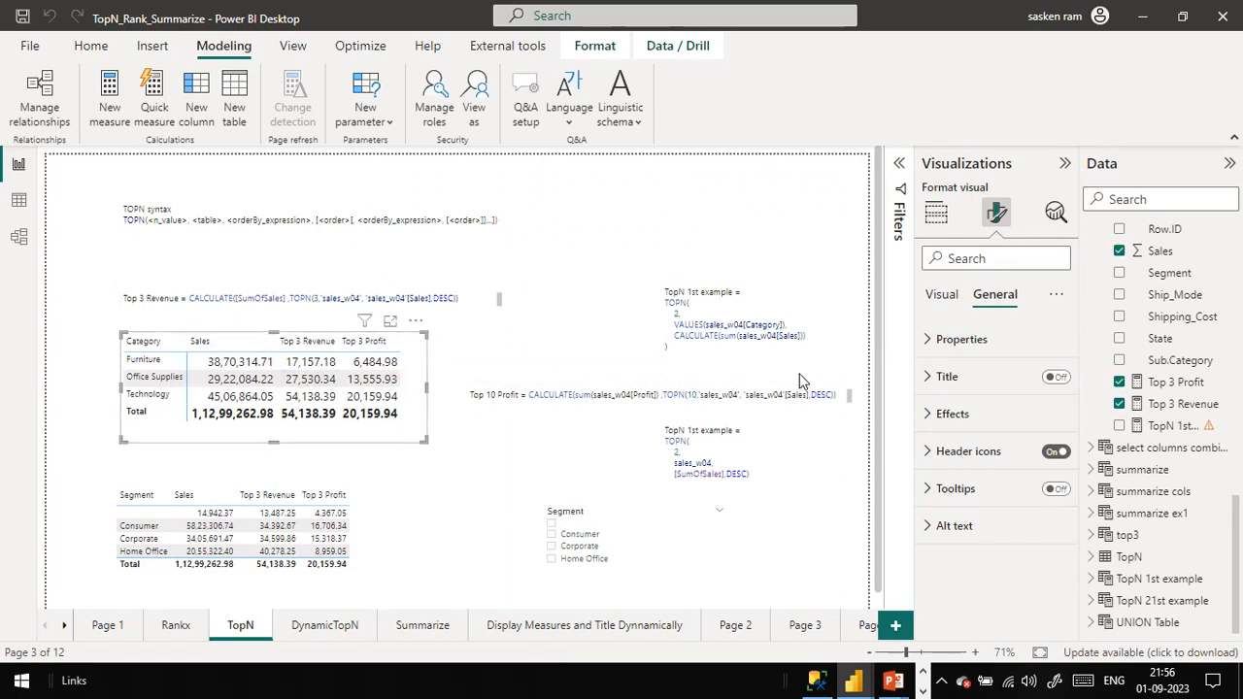
On the DynamicTopN page, try the Value slicer at 15 and 10, set it to 5, and select the Dynamic Top 10 Revenue table
click(316, 628)
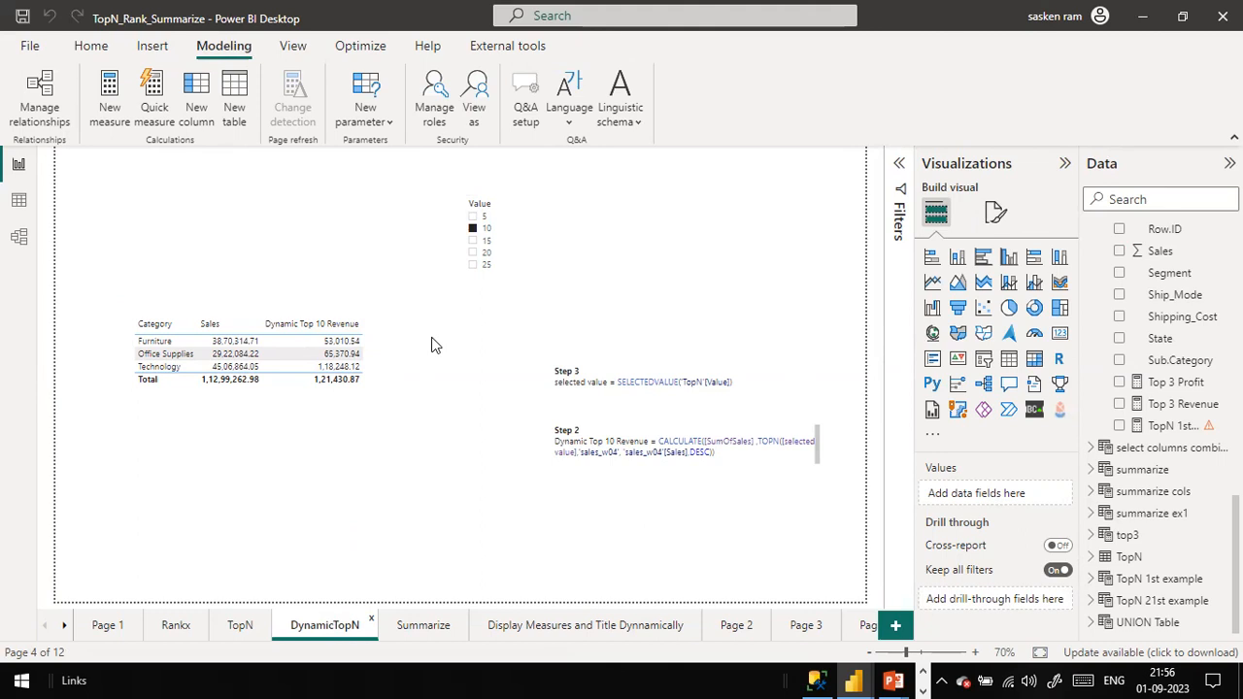
click(473, 241)
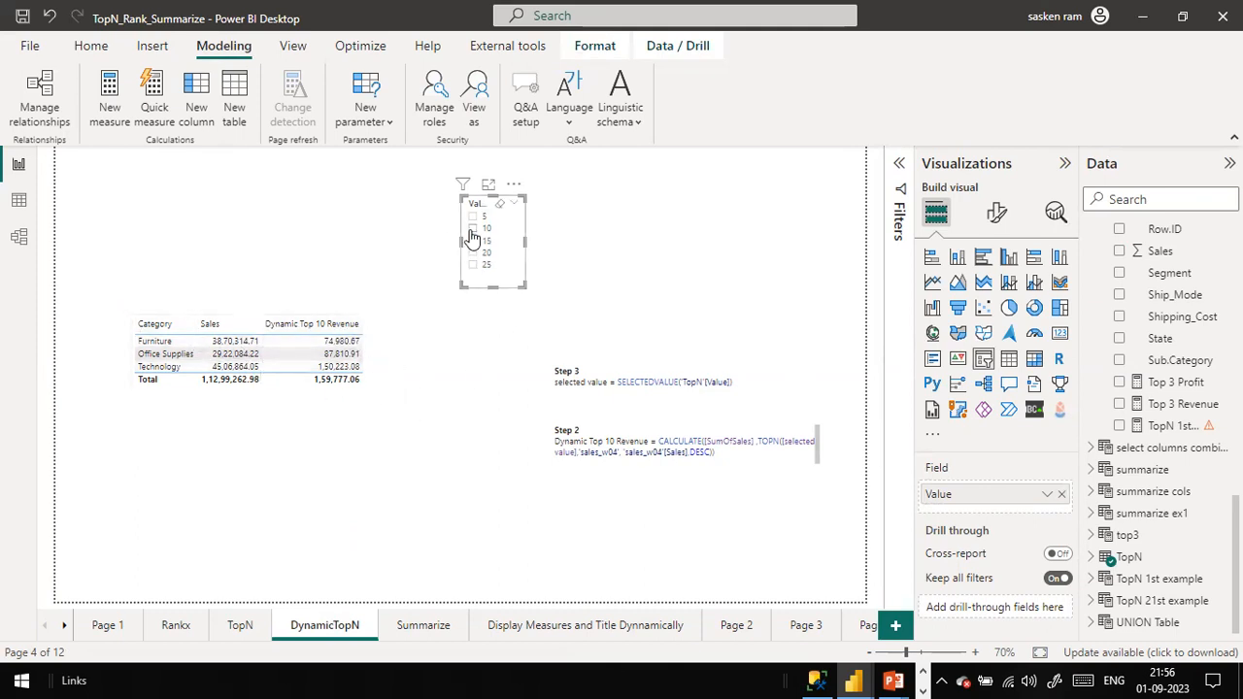
click(471, 229)
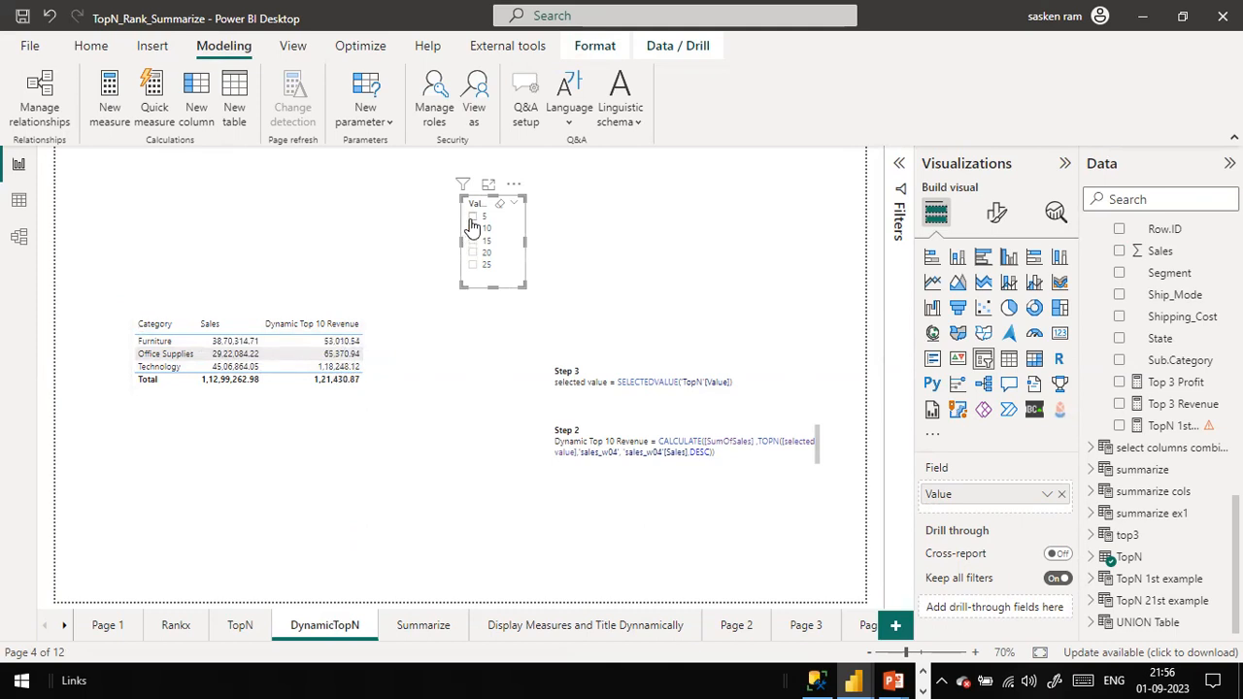
click(471, 216)
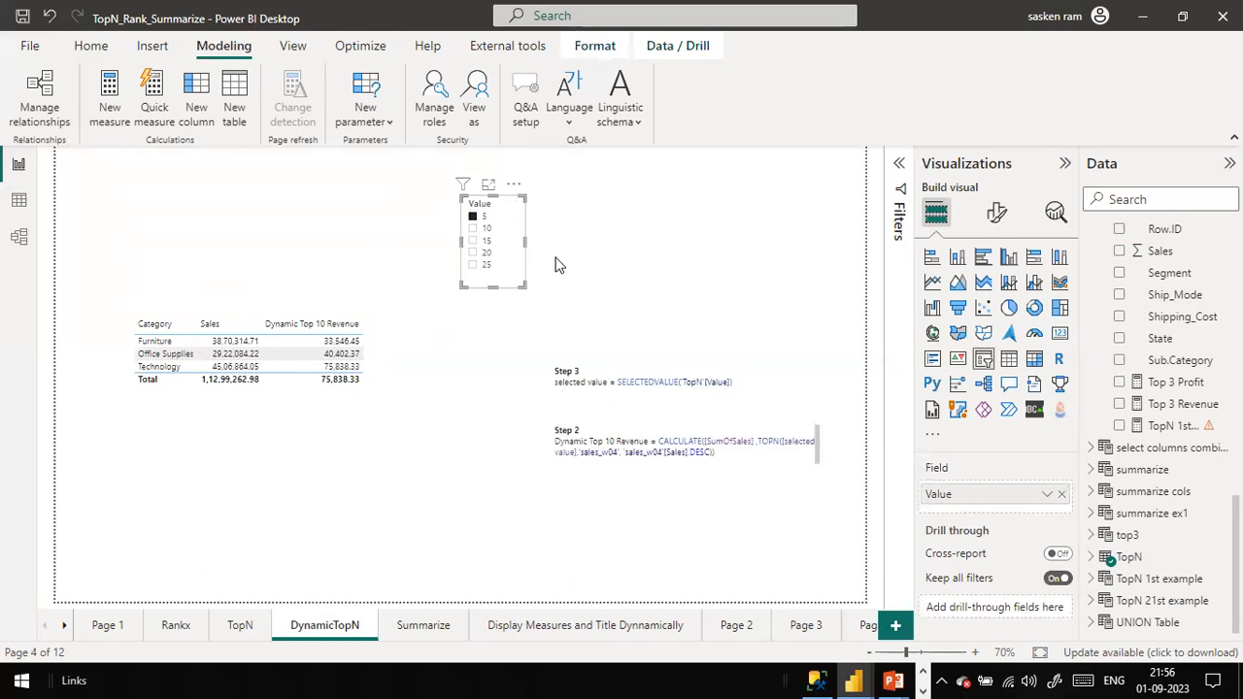
click(365, 383)
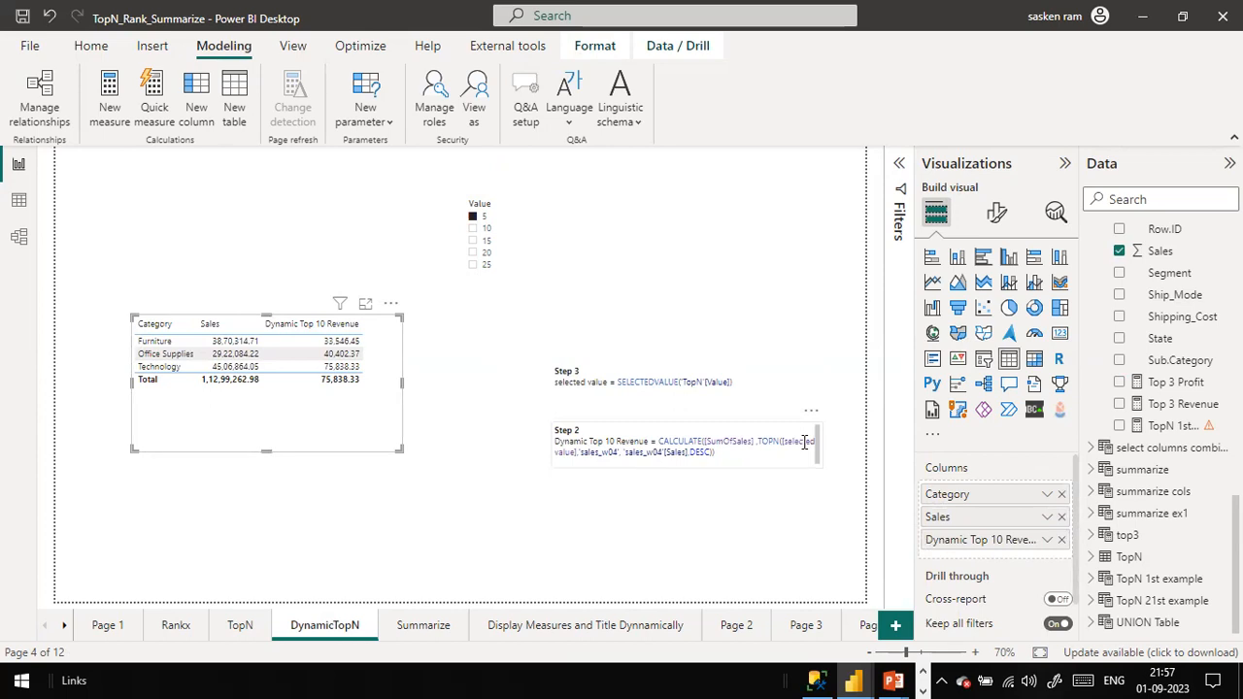
Launch Epic Pen from the desktop and switch back to the Power BI report
key(ctrl+a)
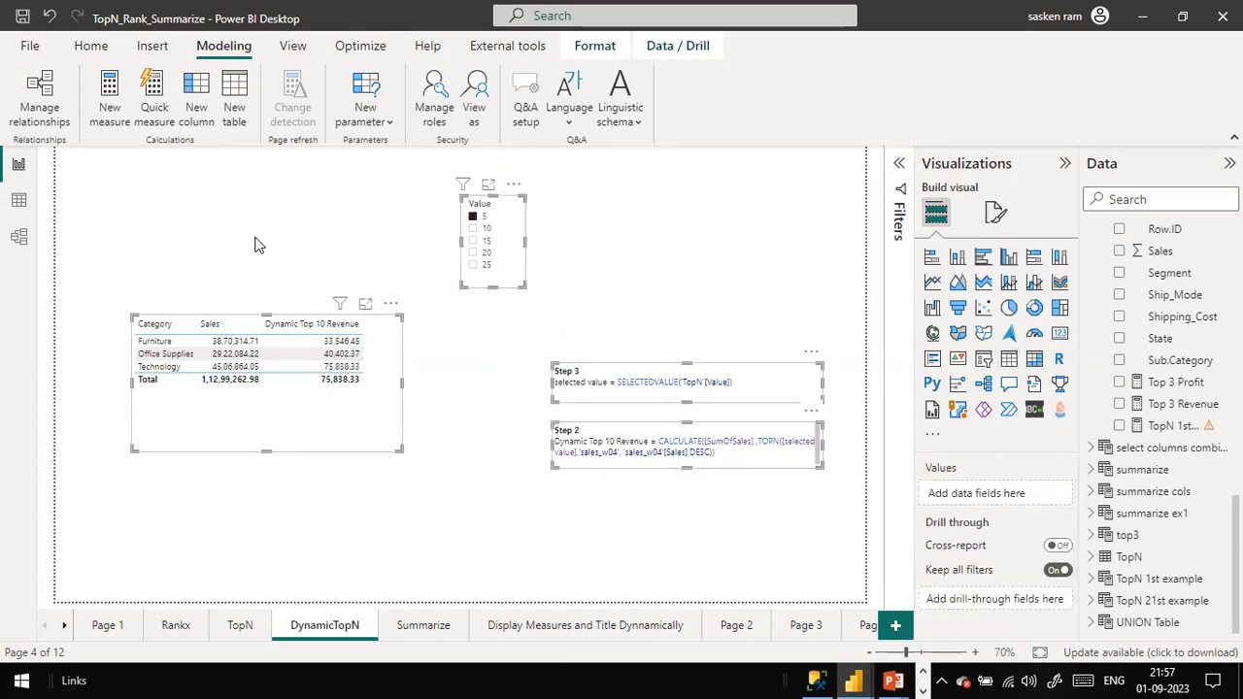
key(alt+Tab)
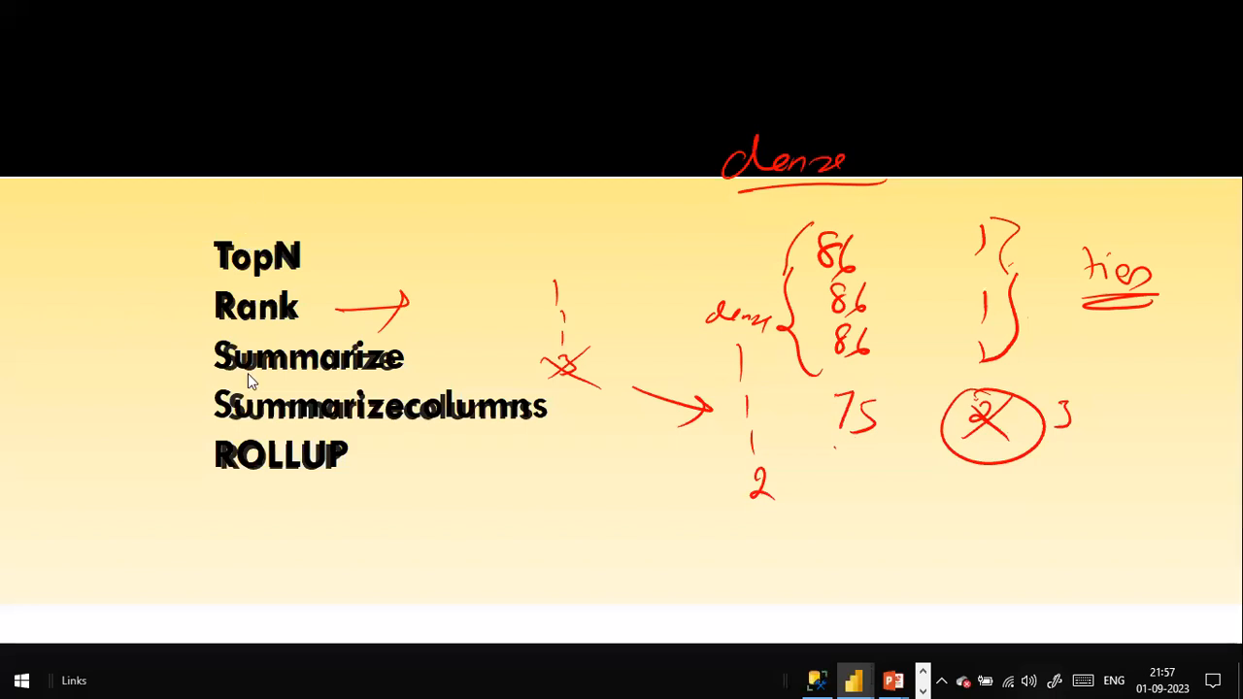
key(super+d)
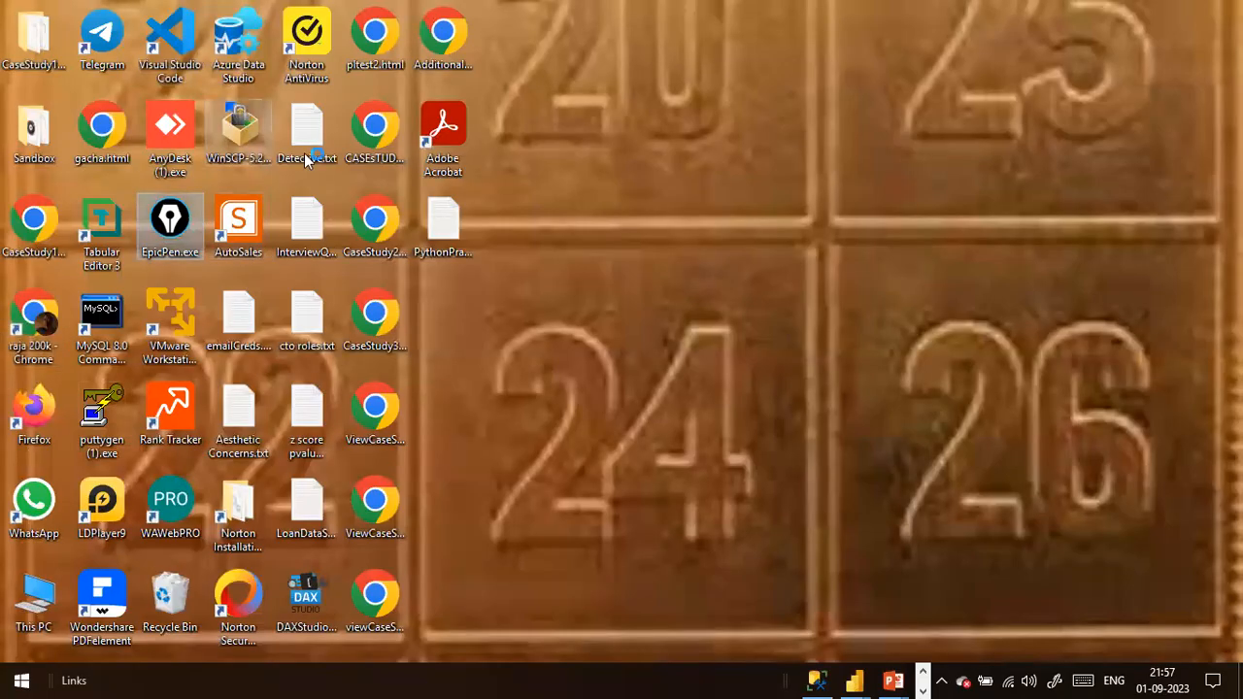
key(alt+Tab)
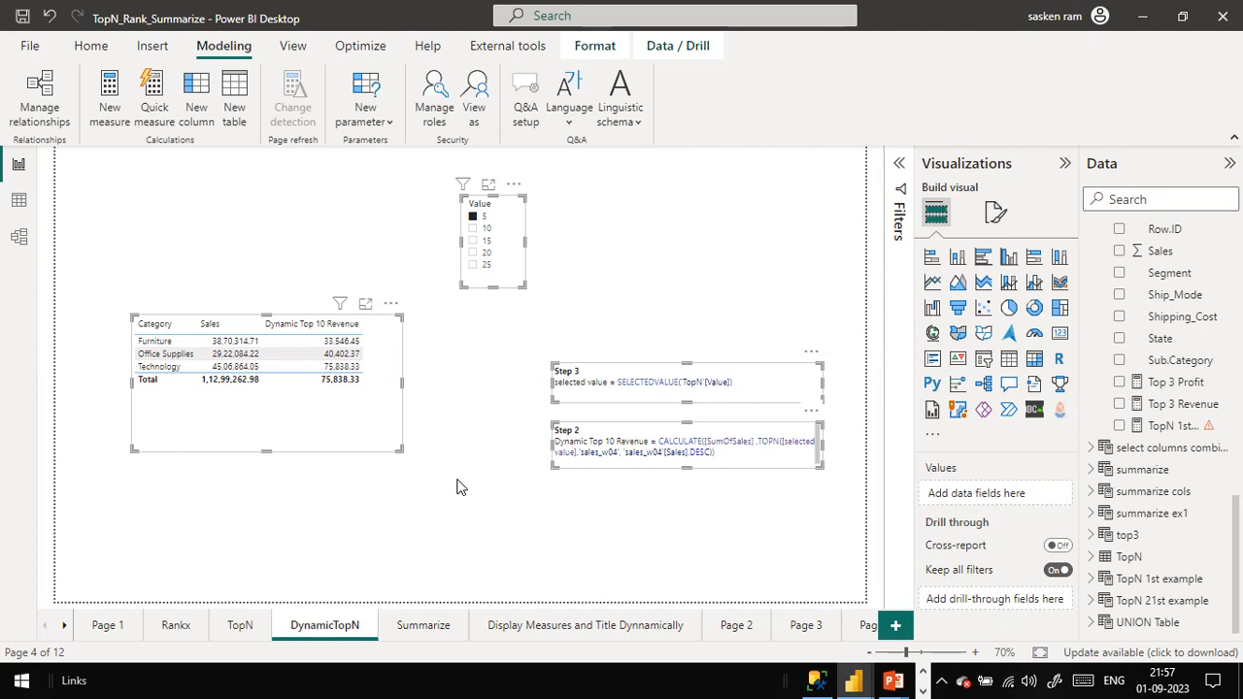
Ignore Epic Pen's update notice and move its toolbar off the report canvas, over the lower end of the Data pane
click(4, 682)
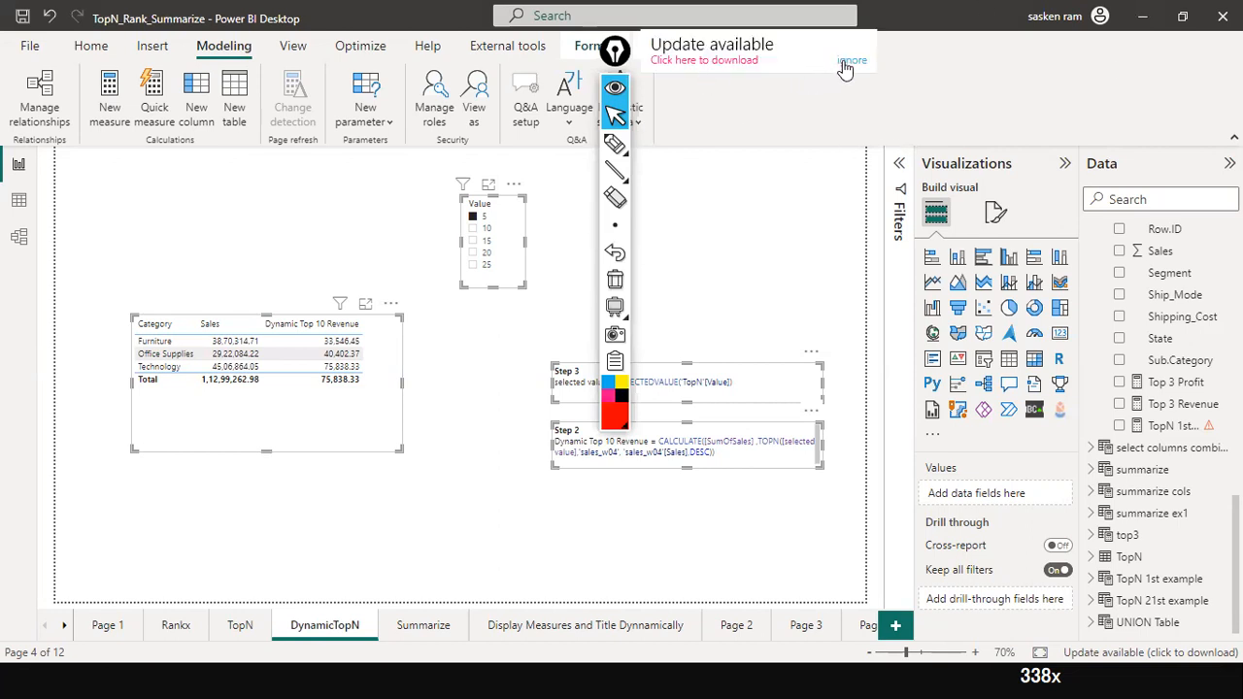
click(841, 61)
drag(620, 66, 1193, 571)
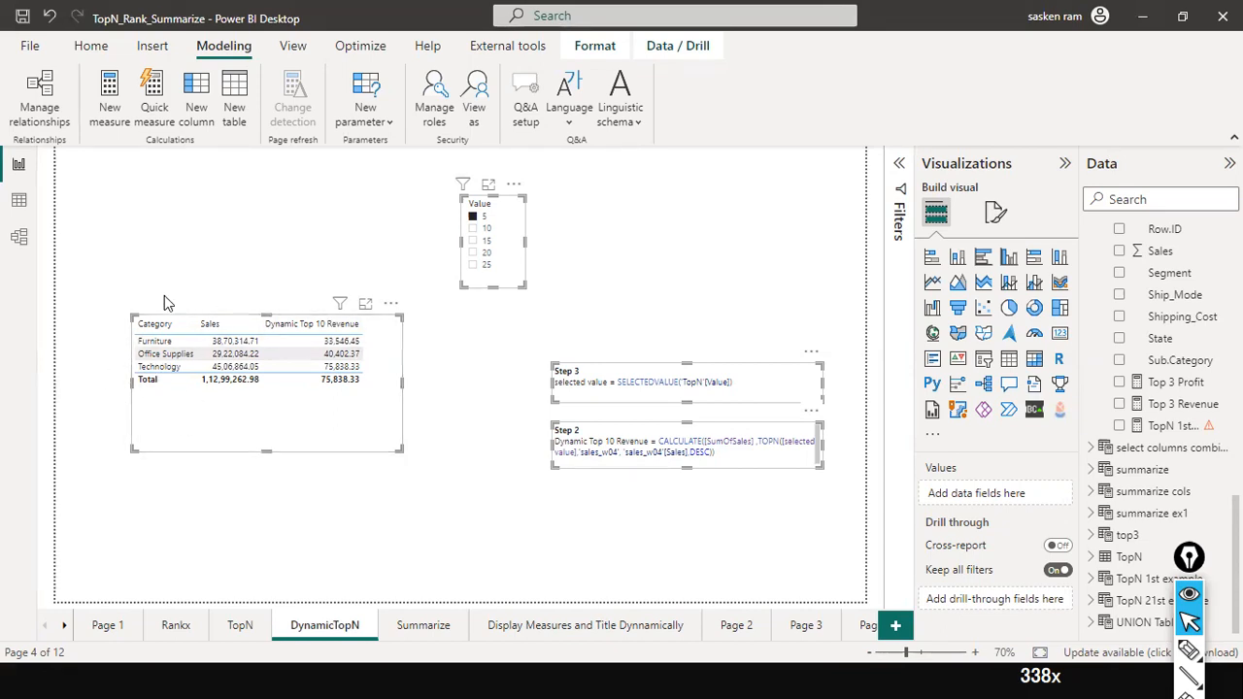
Go to the Rankx page, select the customer ranking table, and display the formula of the Customer Rank measure in sales_w04
click(626, 570)
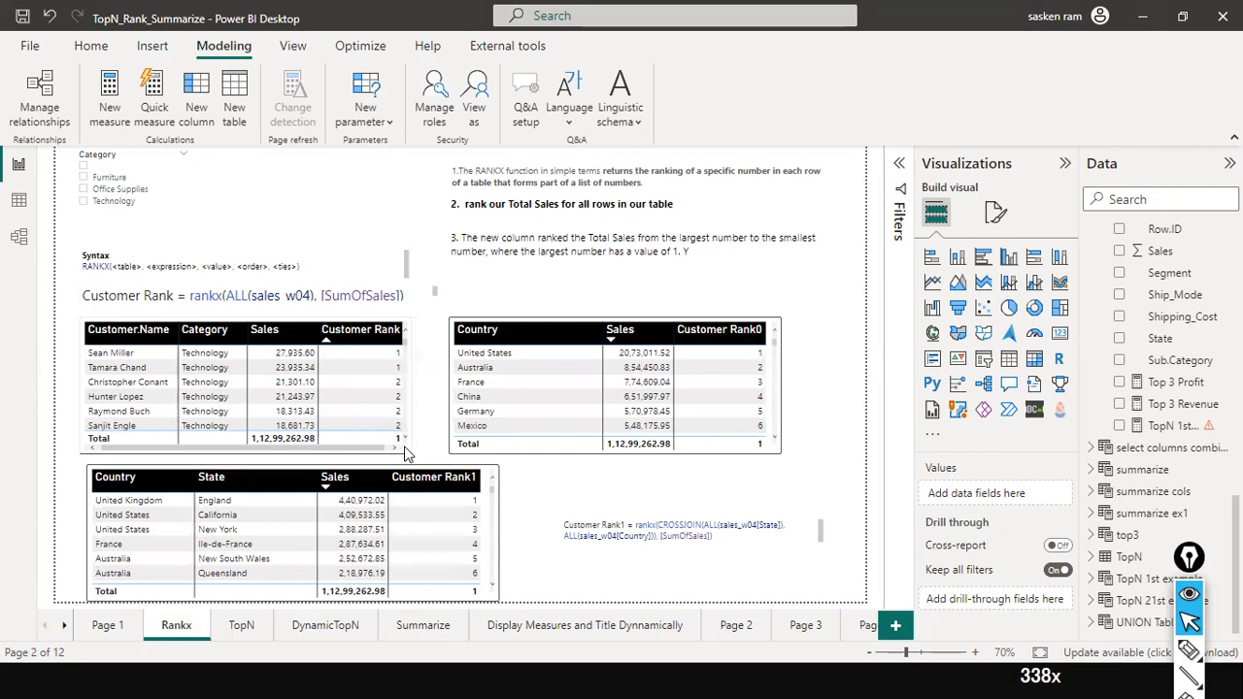
click(250, 437)
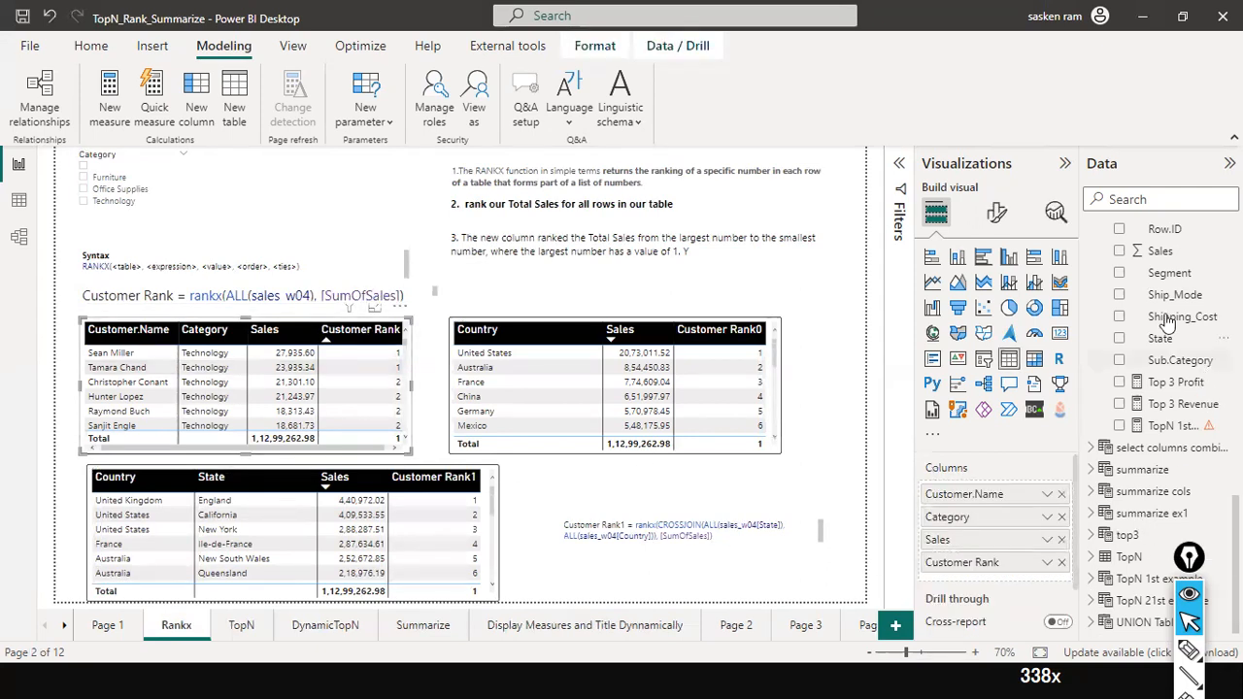
scroll(1165, 339, up, 5)
scroll(1175, 383, up, 5)
scroll(1198, 402, down, 5)
scroll(1200, 412, down, 5)
scroll(1151, 352, up, 5)
scroll(1204, 412, up, 4)
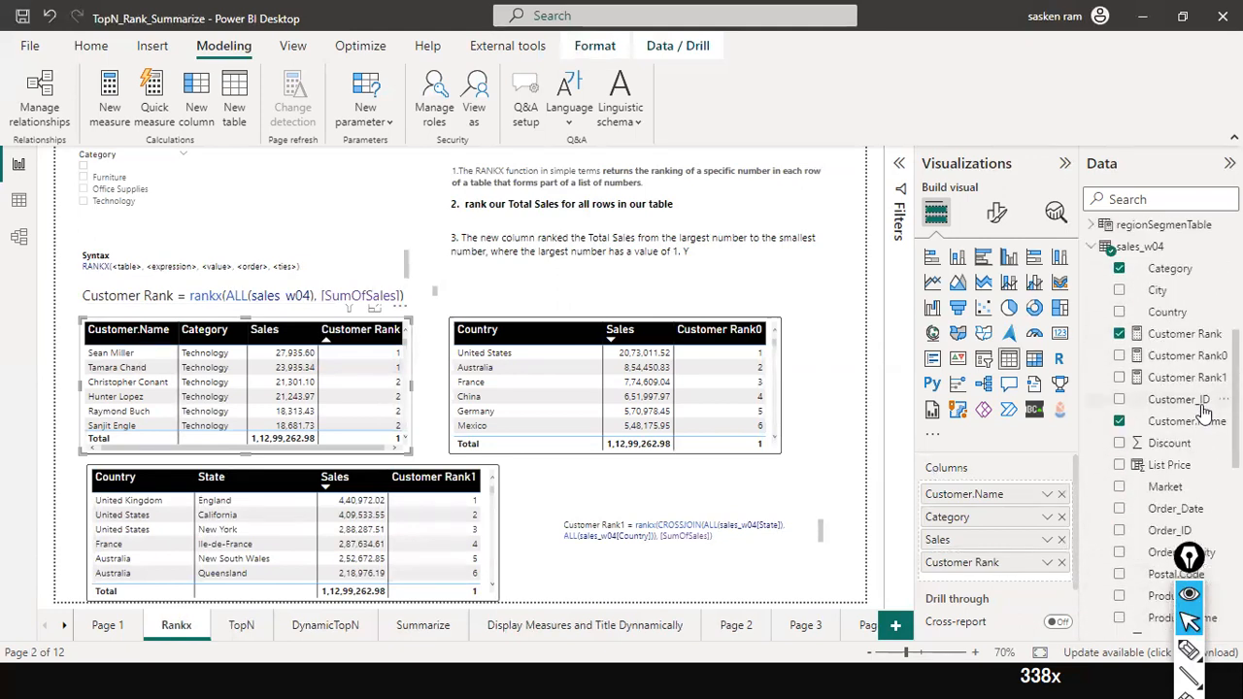
click(1185, 334)
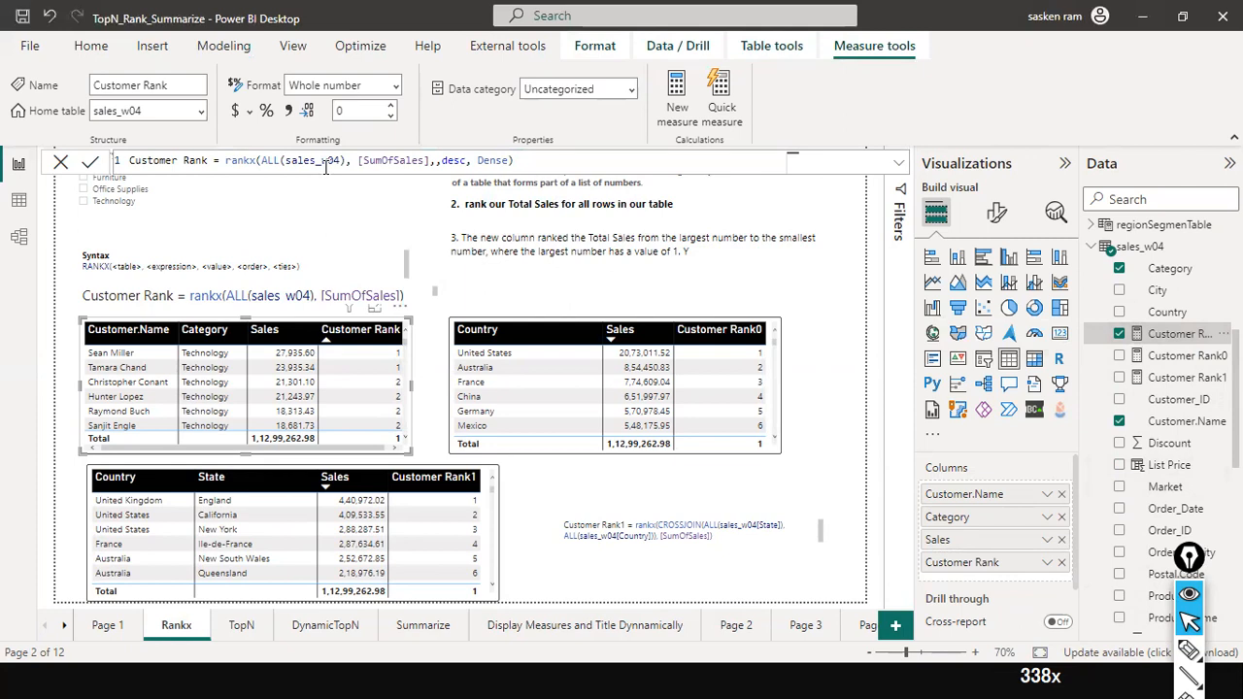
Compare the RANKX syntax note with the customer ranking table, reopen the Customer Rank formula to check its arguments, and close it
click(333, 237)
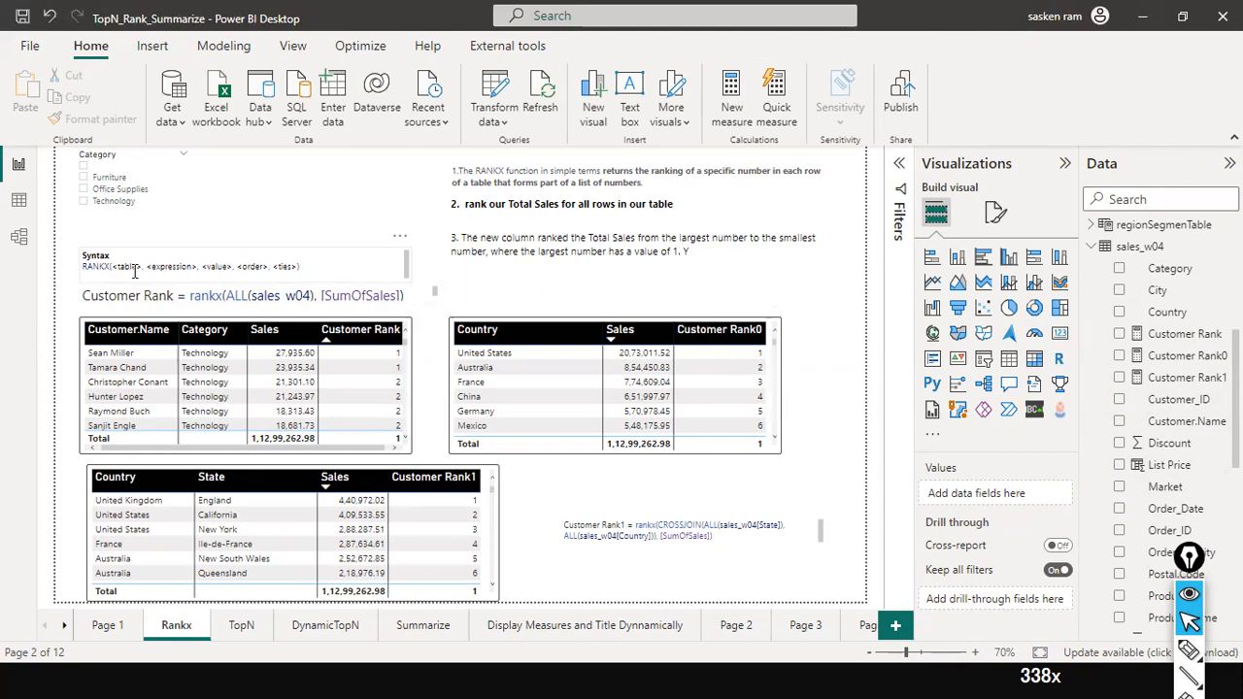
click(309, 333)
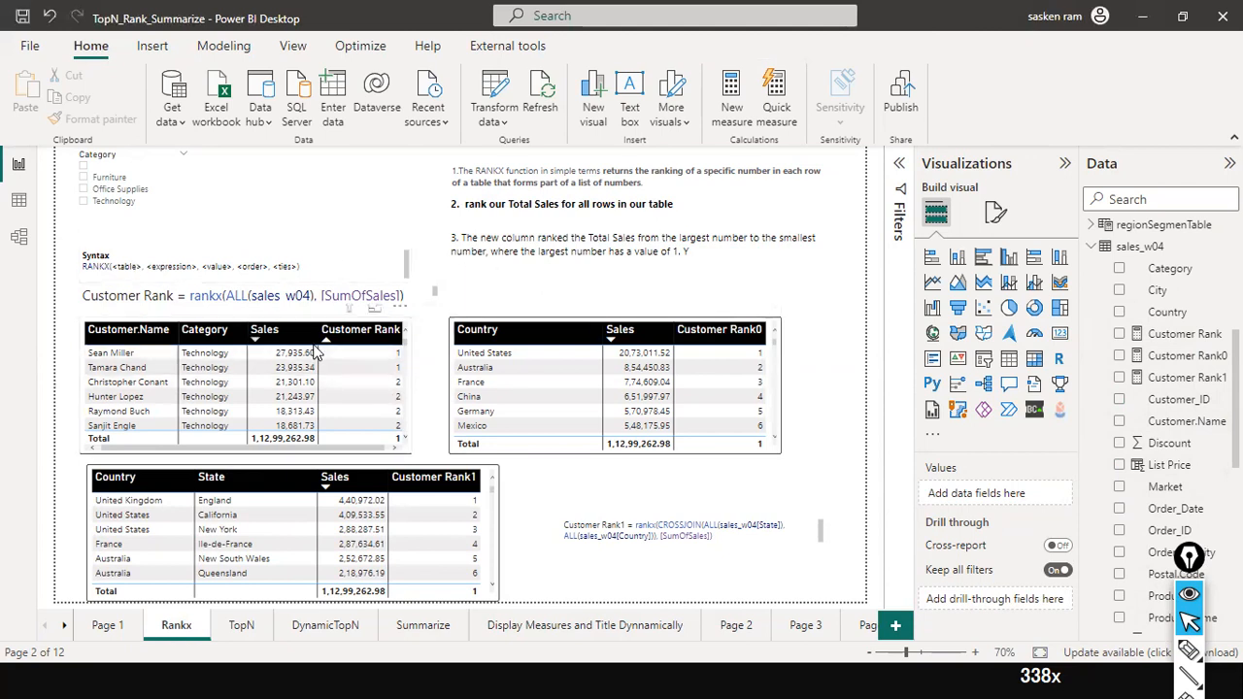
click(335, 332)
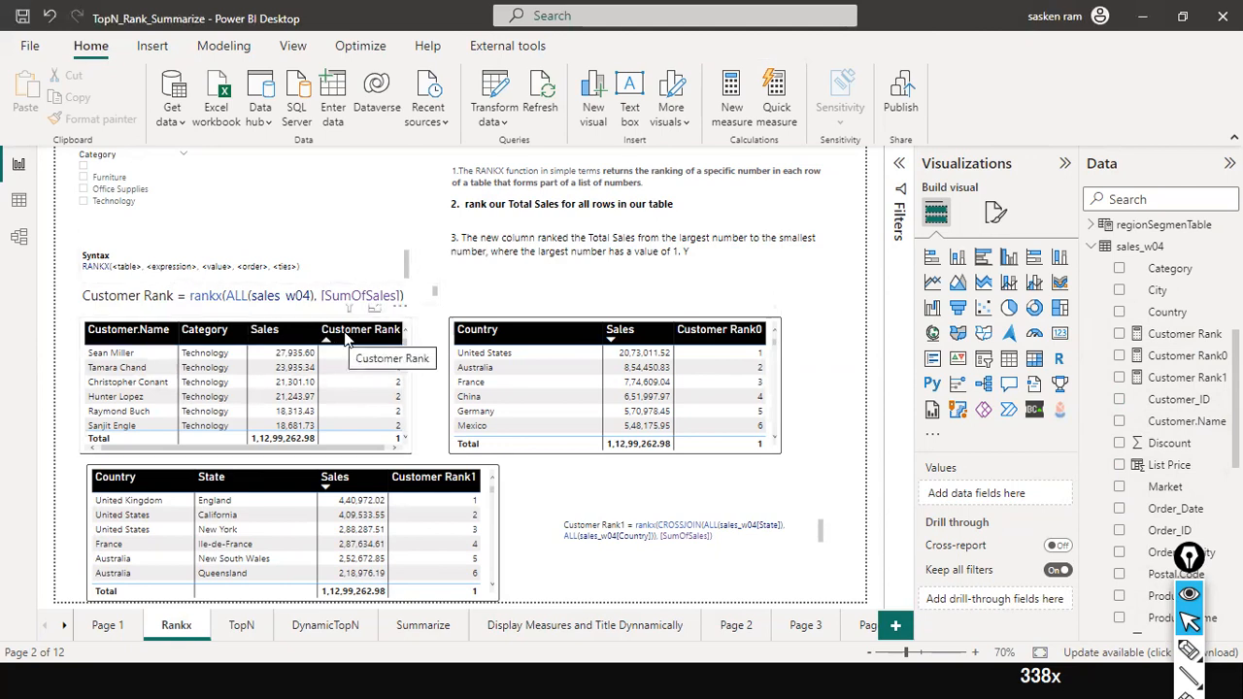
click(291, 327)
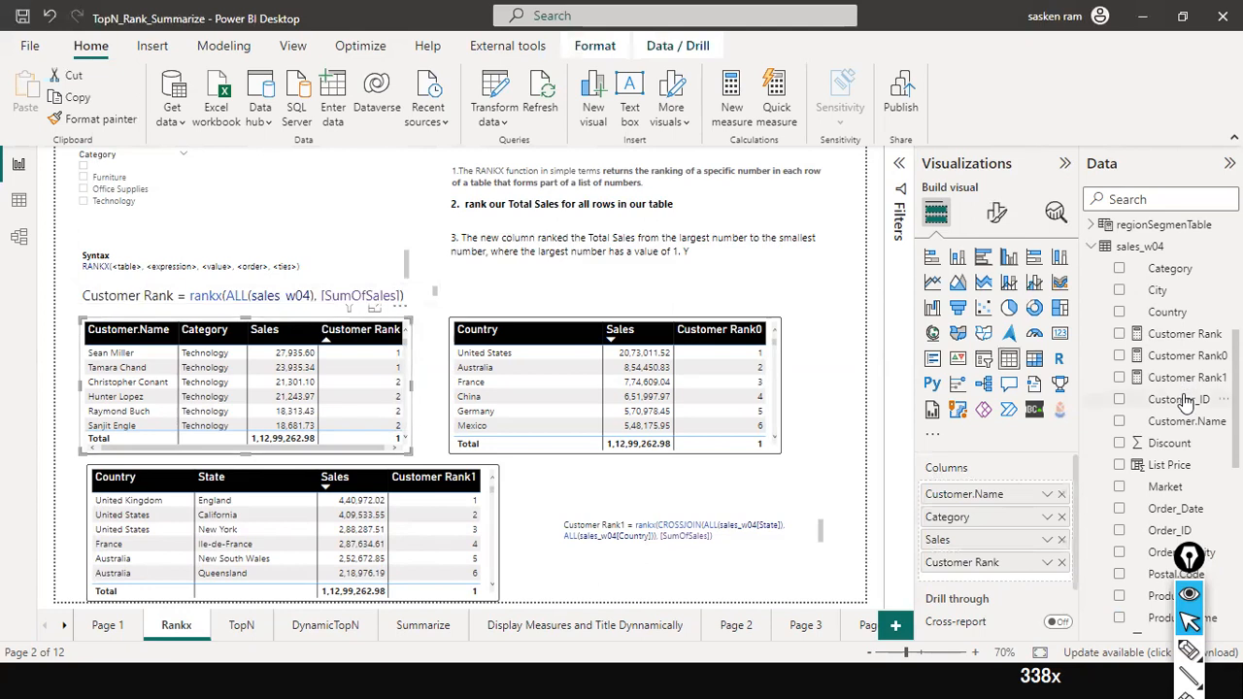
click(1199, 342)
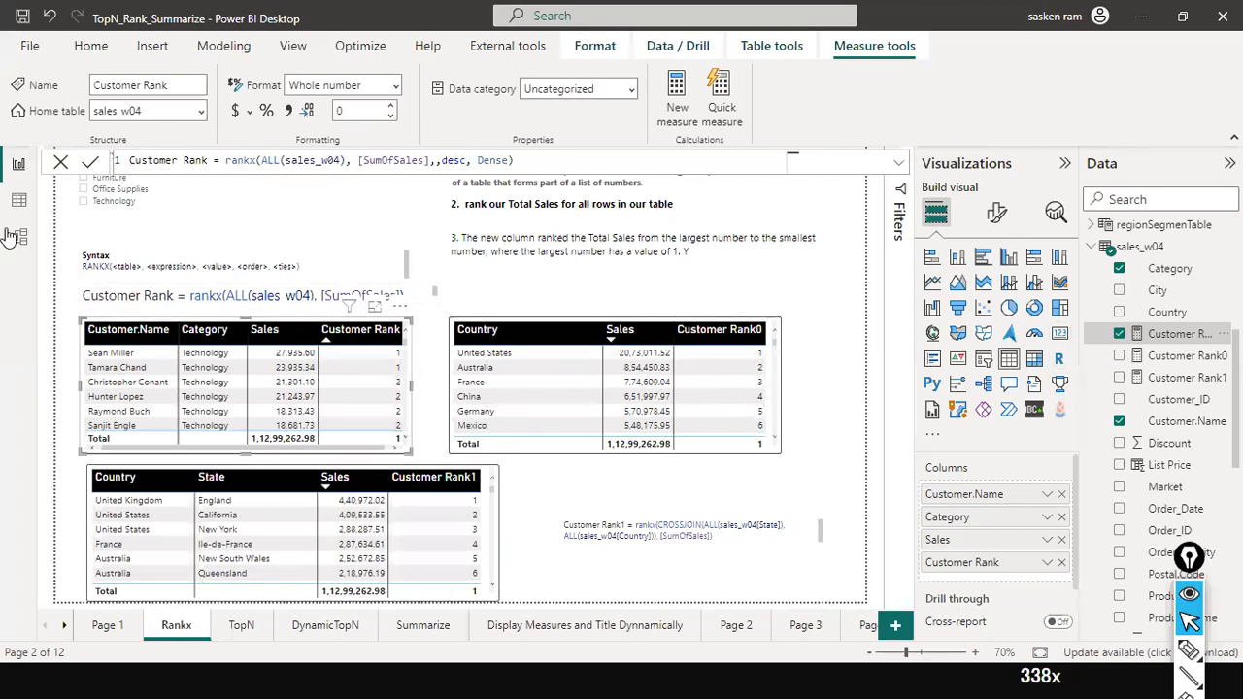
click(60, 163)
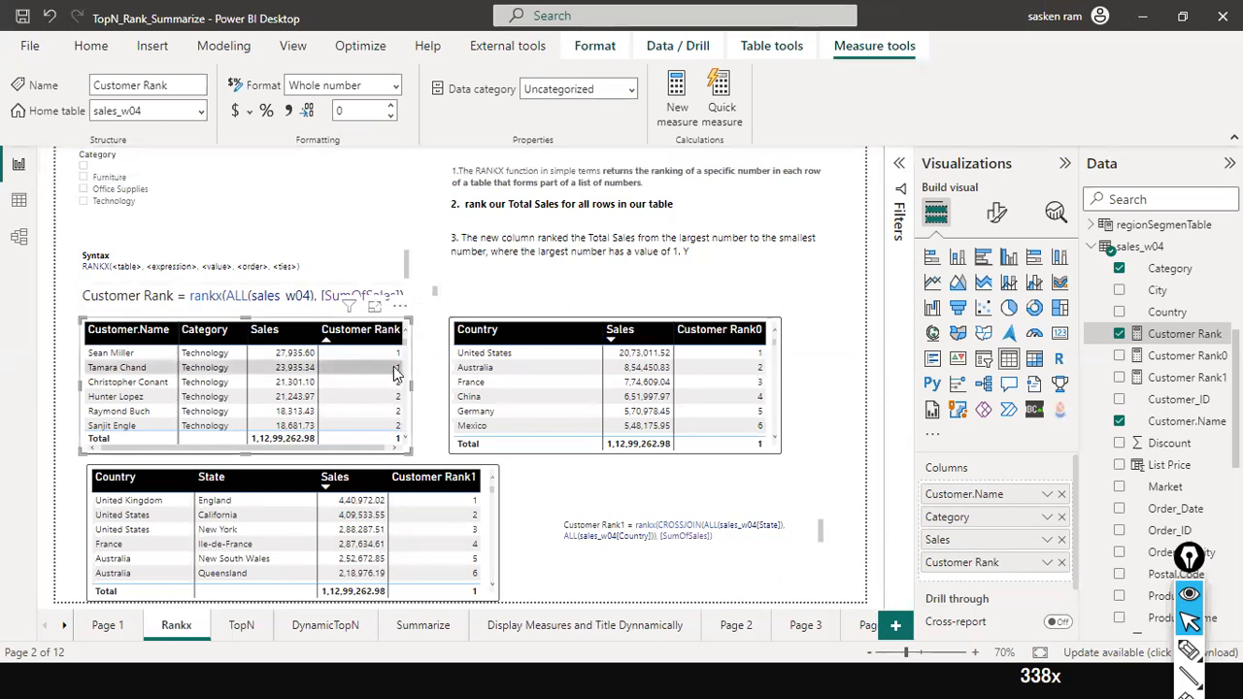